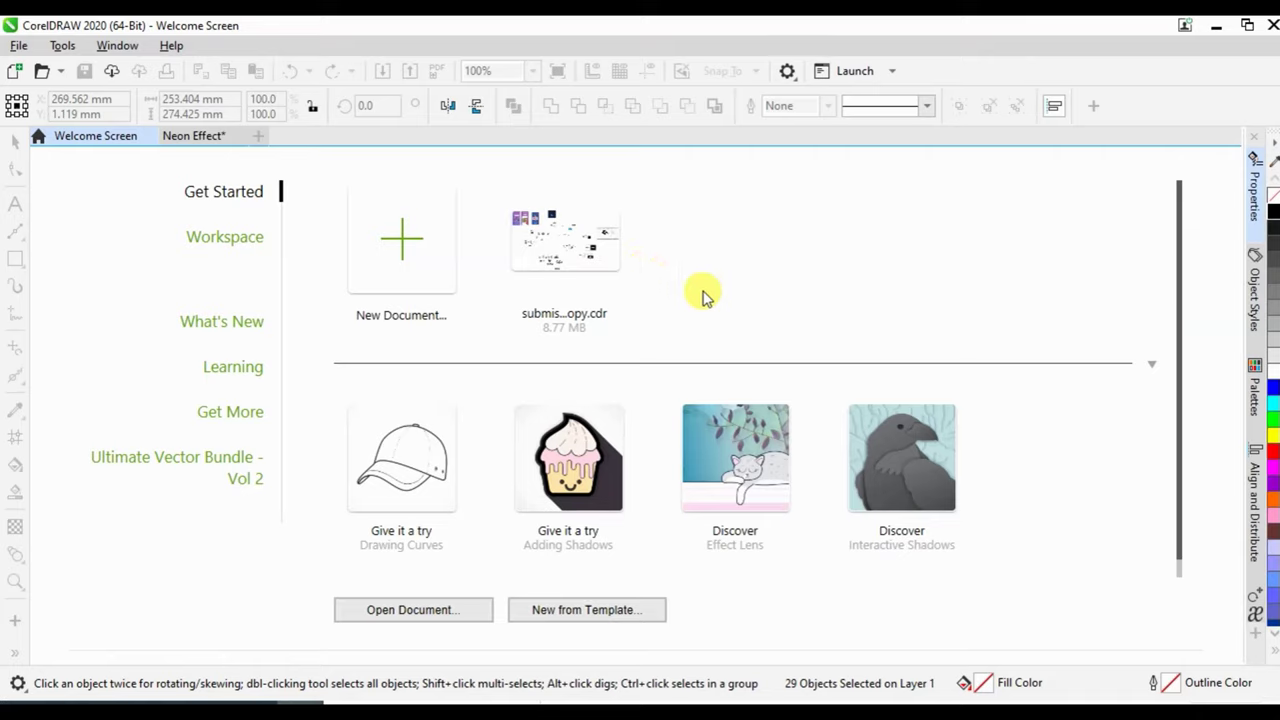
Open the Create a New Document dialog through File > New.
click(17, 47)
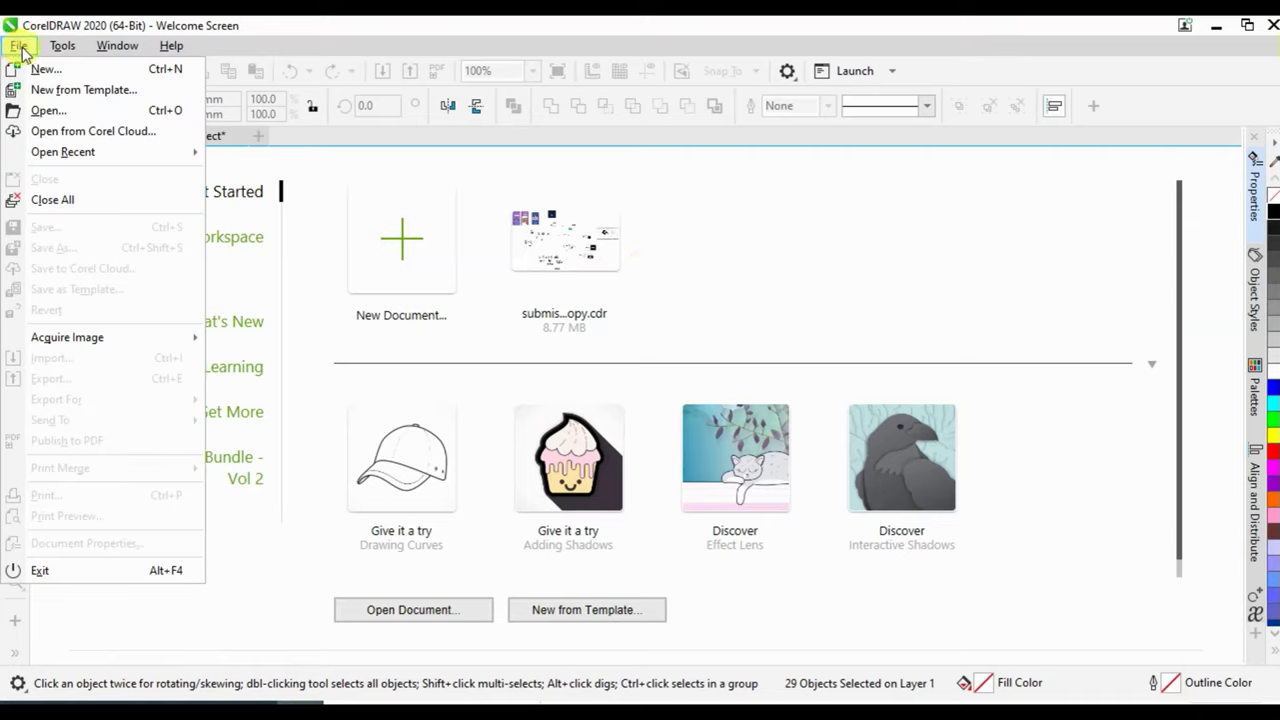
click(44, 69)
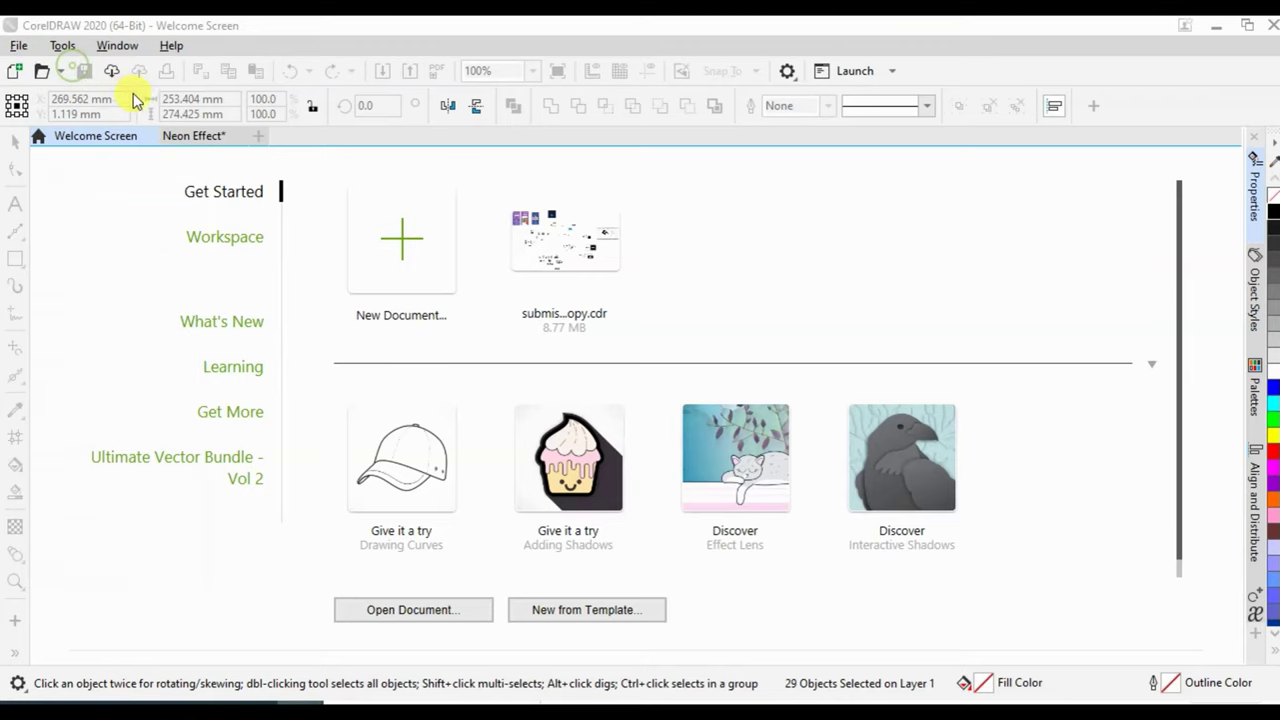
Create Untitled-1 as an A4 portrait document in RGB colour mode at 300 dpi.
click(675, 305)
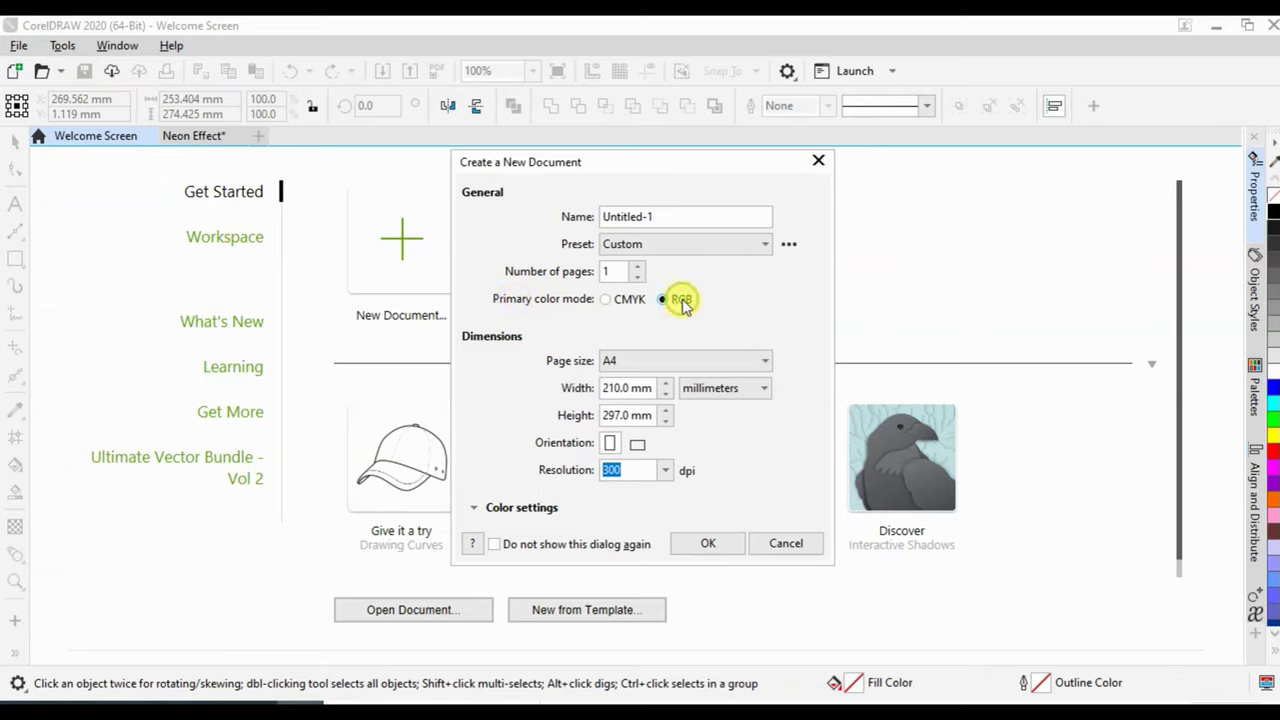
click(665, 475)
click(663, 471)
click(663, 471)
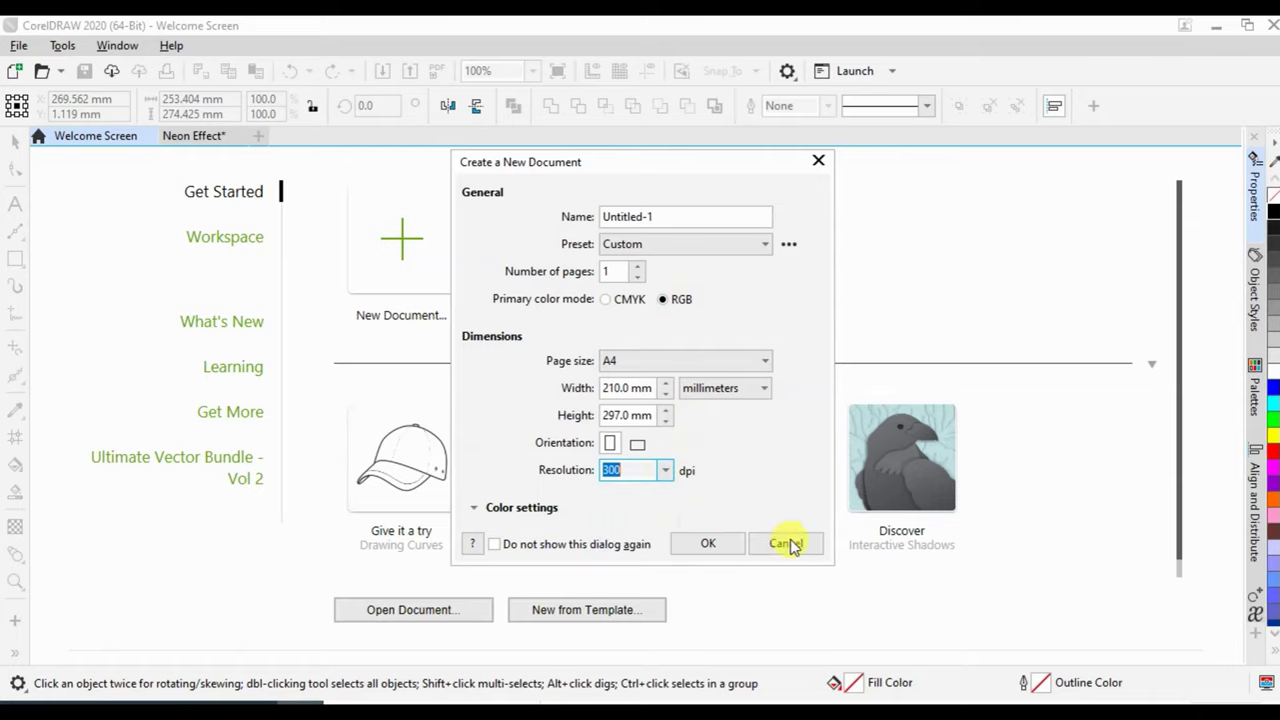
click(708, 545)
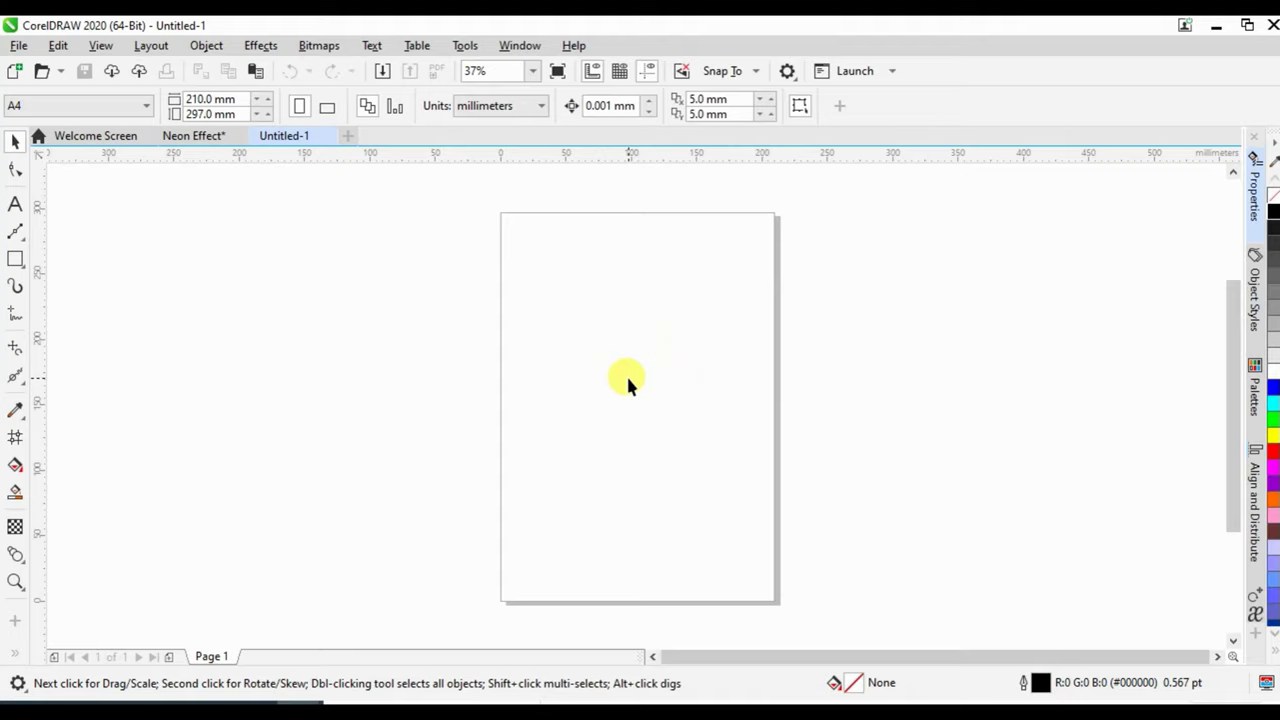
Add a three-line Arial 24 pt text note reading Font, Warna, Walpaper/background.
click(15, 204)
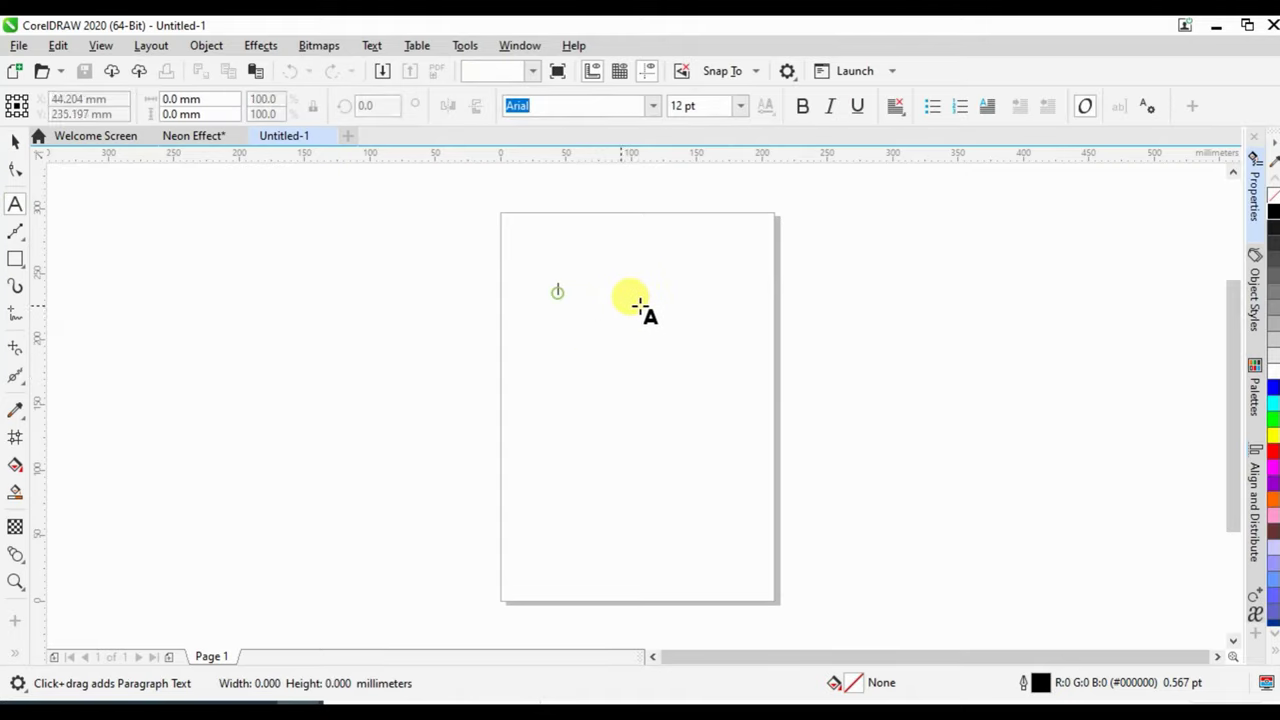
text(L)
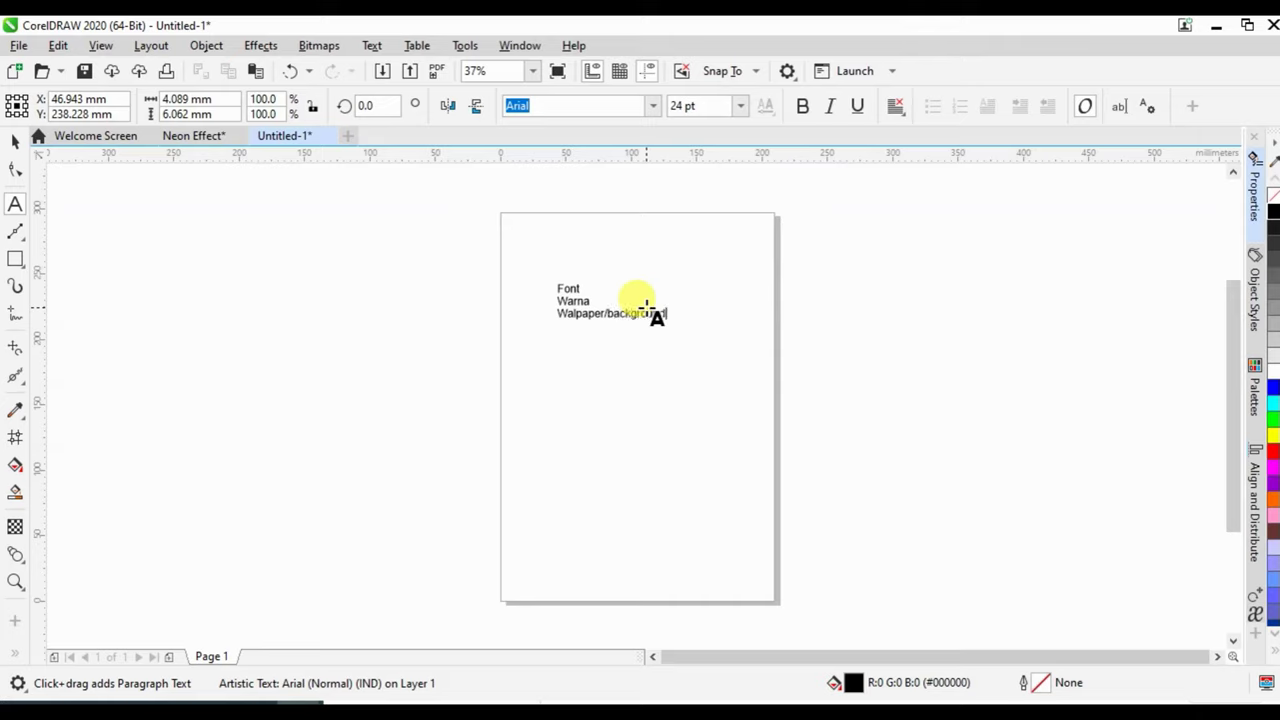
key(Escape)
Deselect the note, zoom in, and paste the copied reference objects.
click(10, 145)
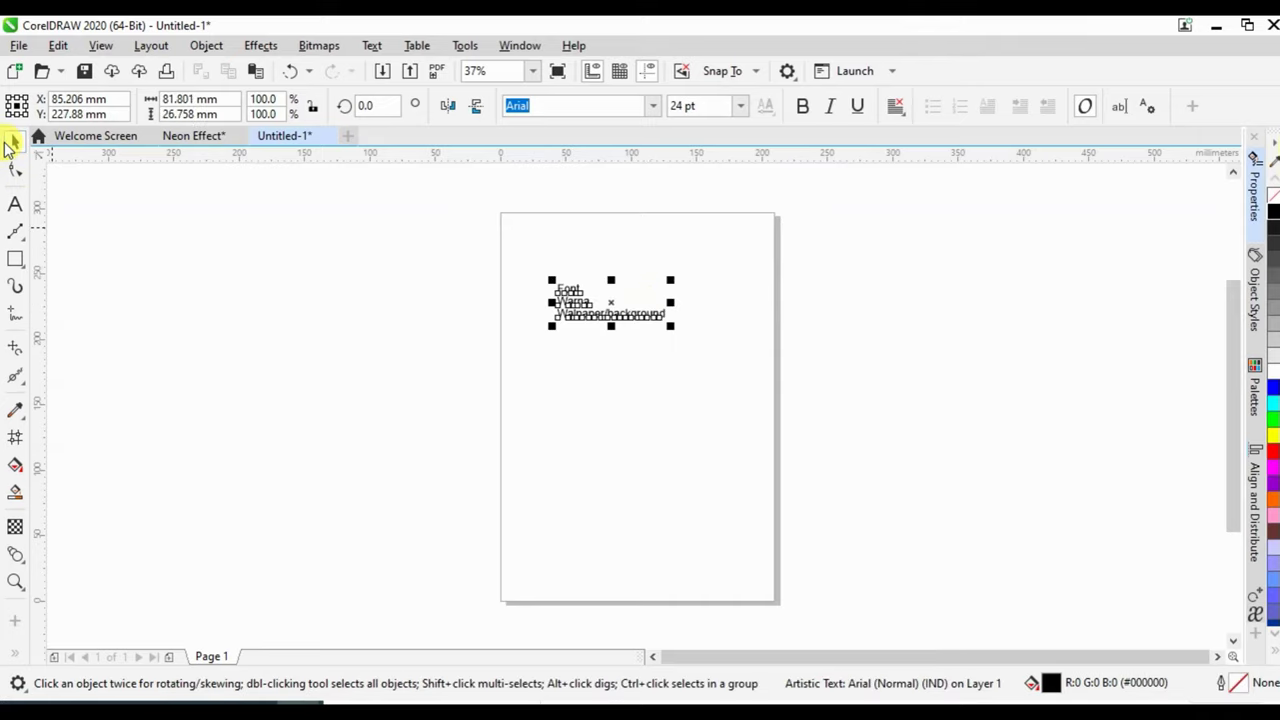
click(605, 377)
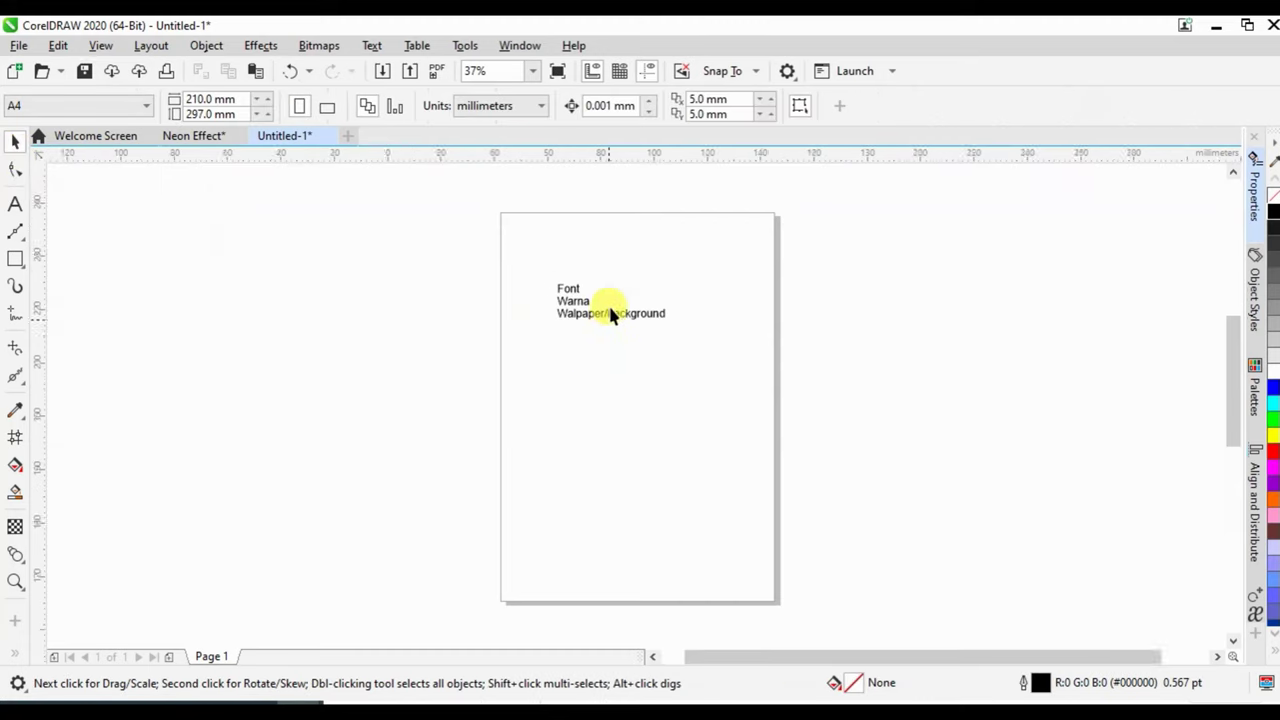
scroll(610, 290, up, 3)
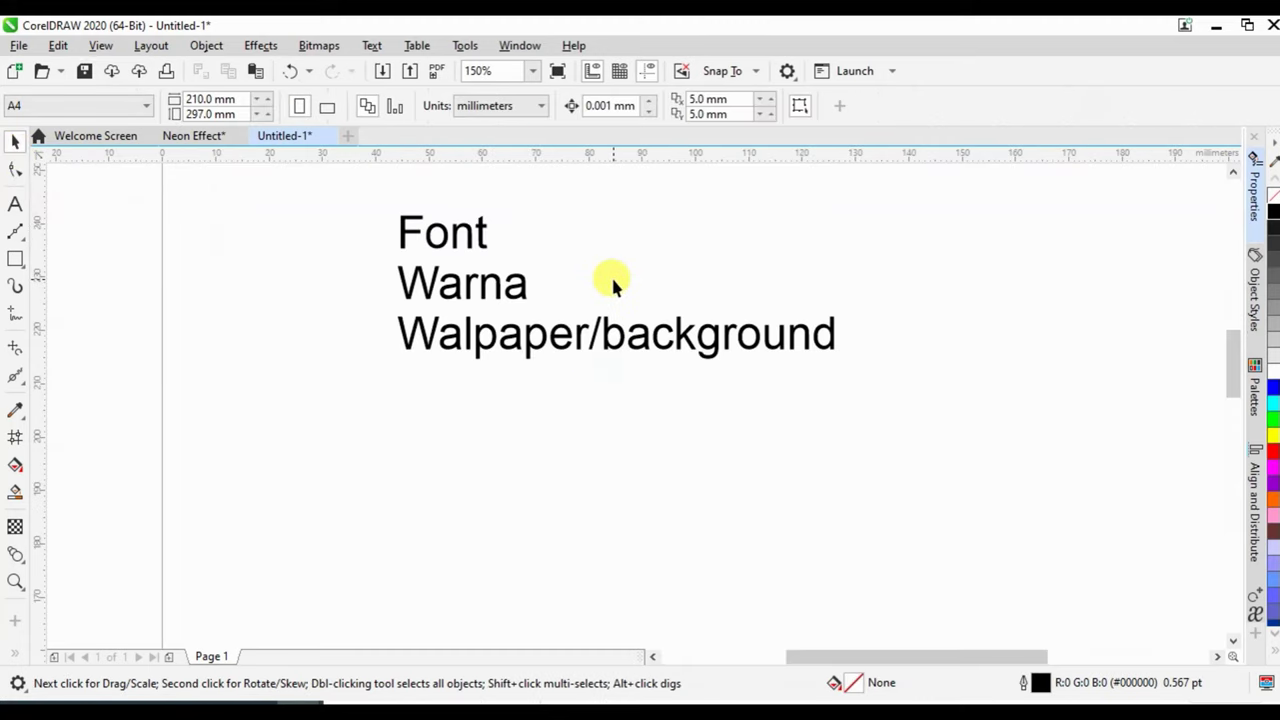
key(ctrl+v)
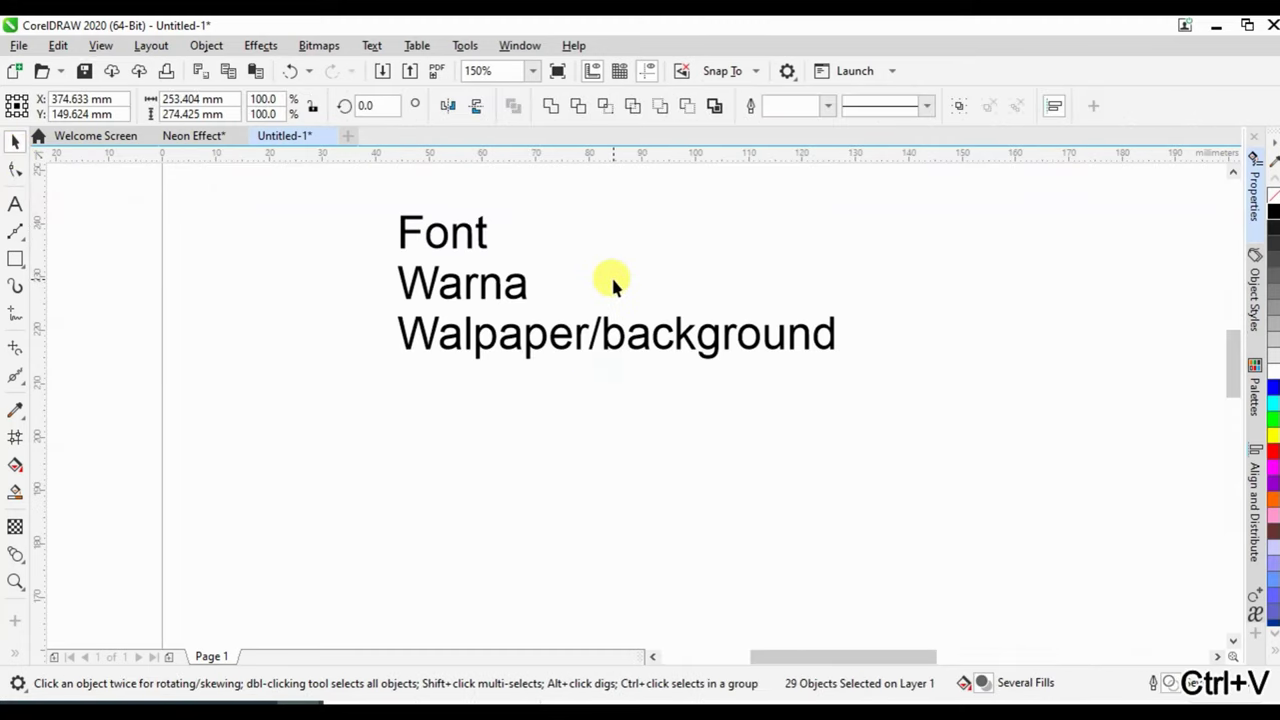
Delete the three-line note text from the page.
click(610, 274)
click(337, 414)
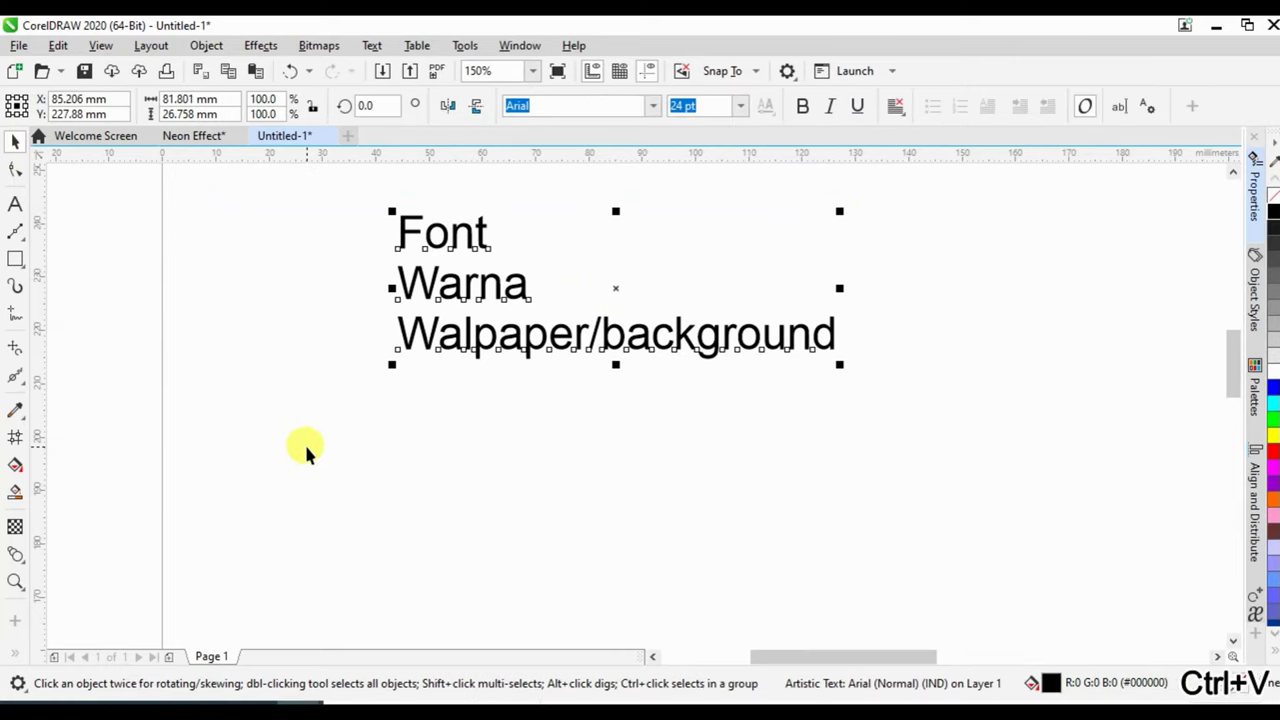
key(Delete)
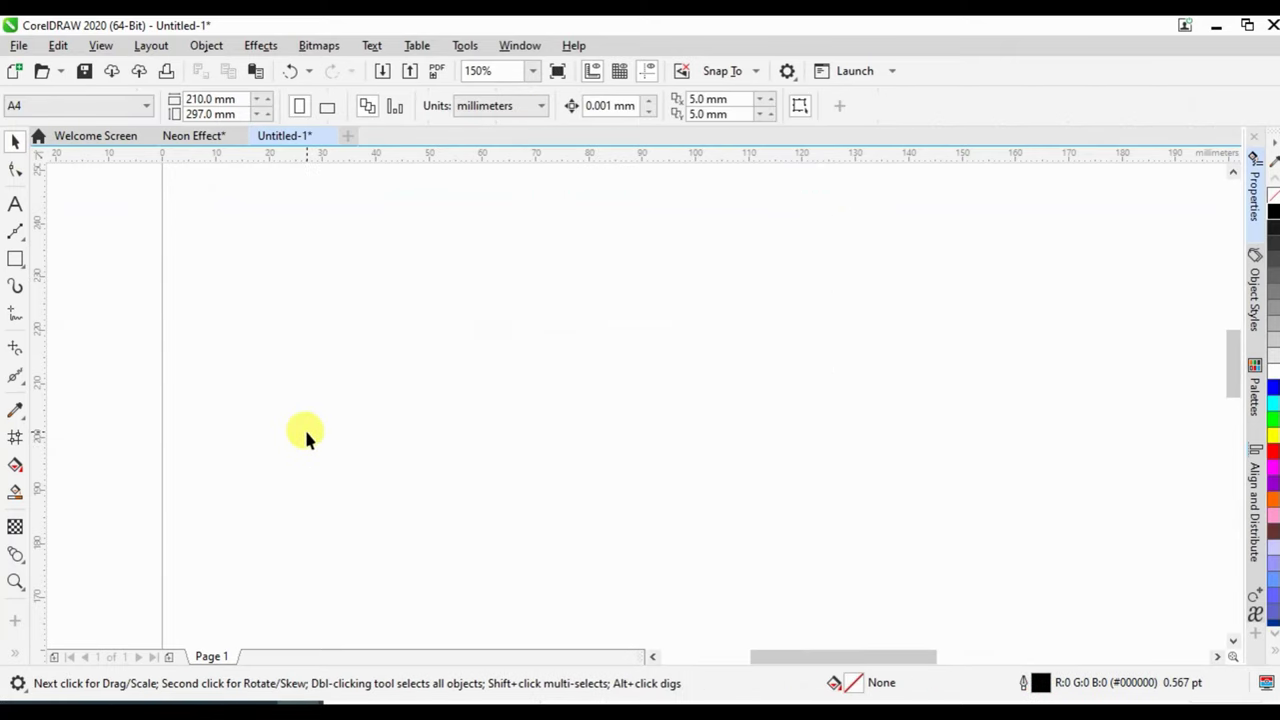
Zoom around to inspect the font samples, colour swatches and brick-wall photos.
scroll(304, 427, down, 1)
scroll(325, 390, down, 1)
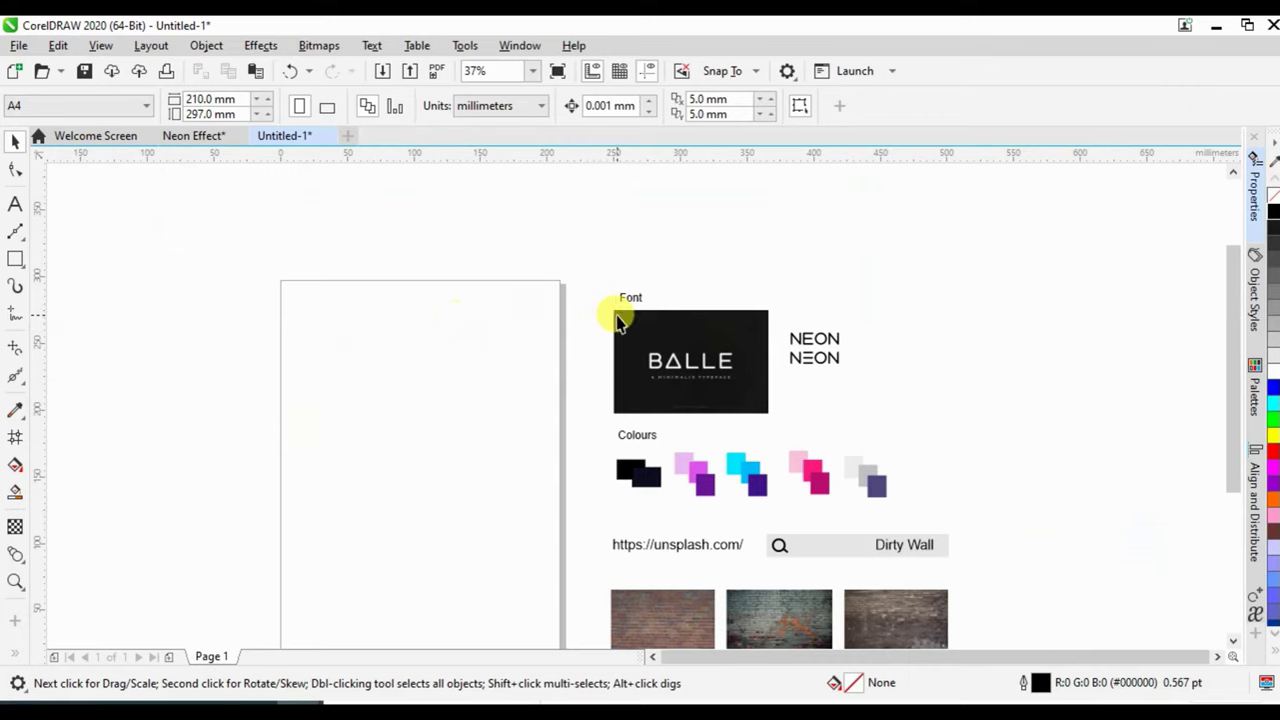
scroll(595, 340, up, 1)
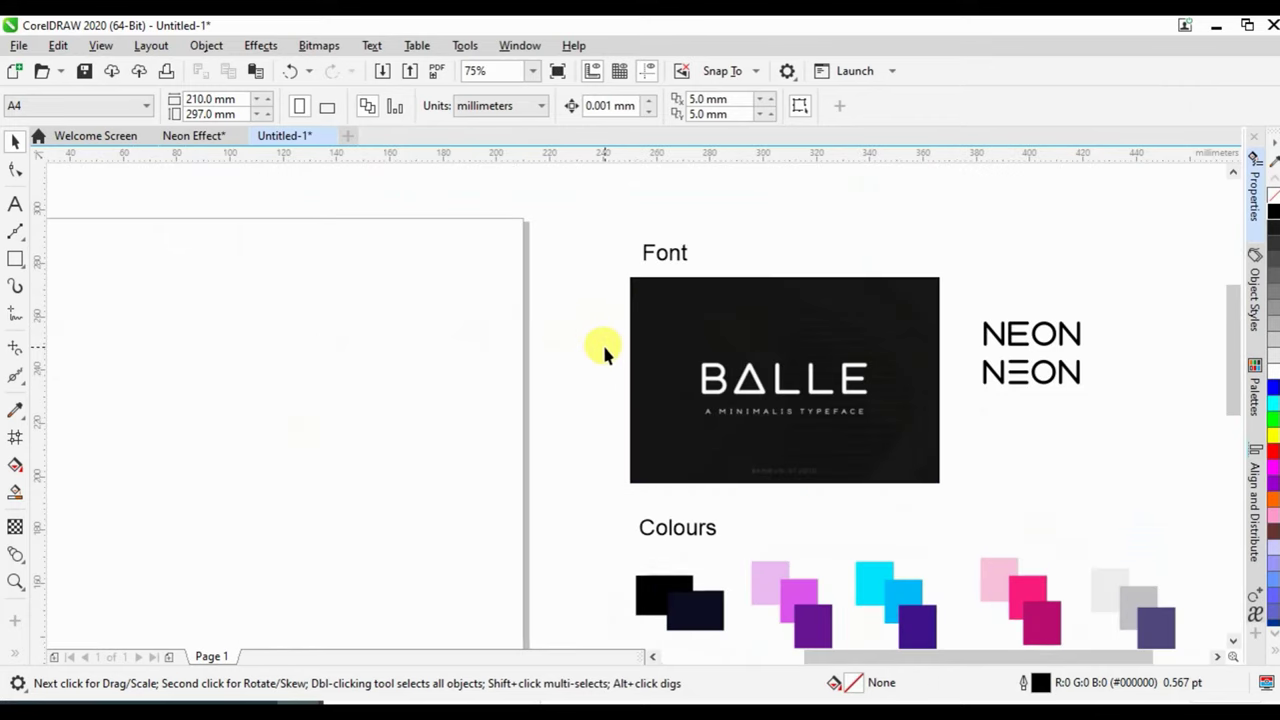
scroll(776, 480, up, 1)
scroll(742, 382, down, 1)
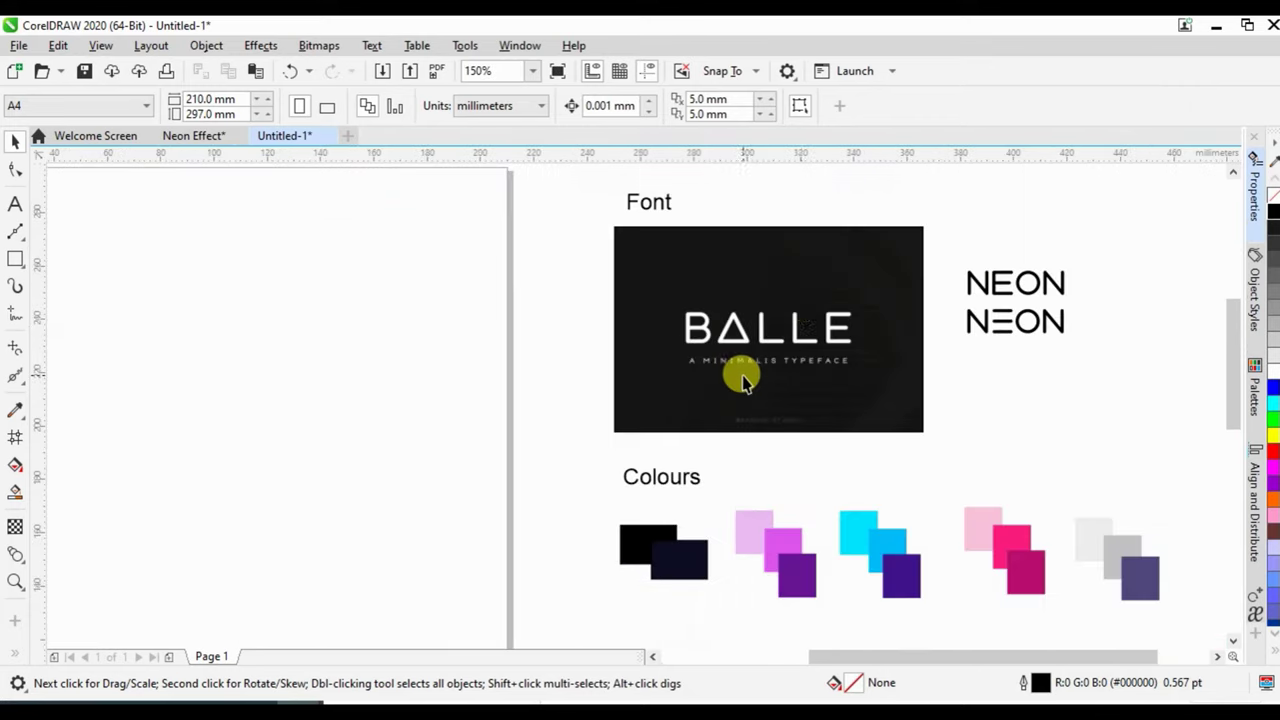
scroll(777, 311, up, 1)
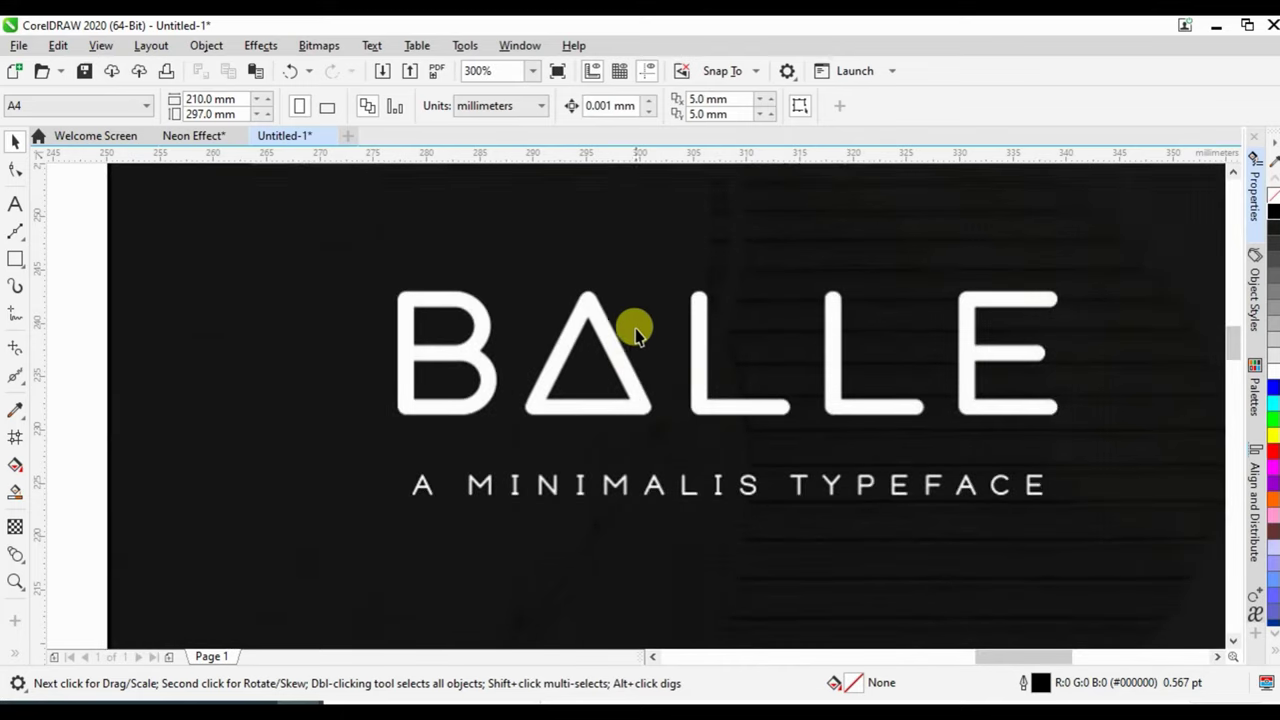
scroll(780, 331, down, 2)
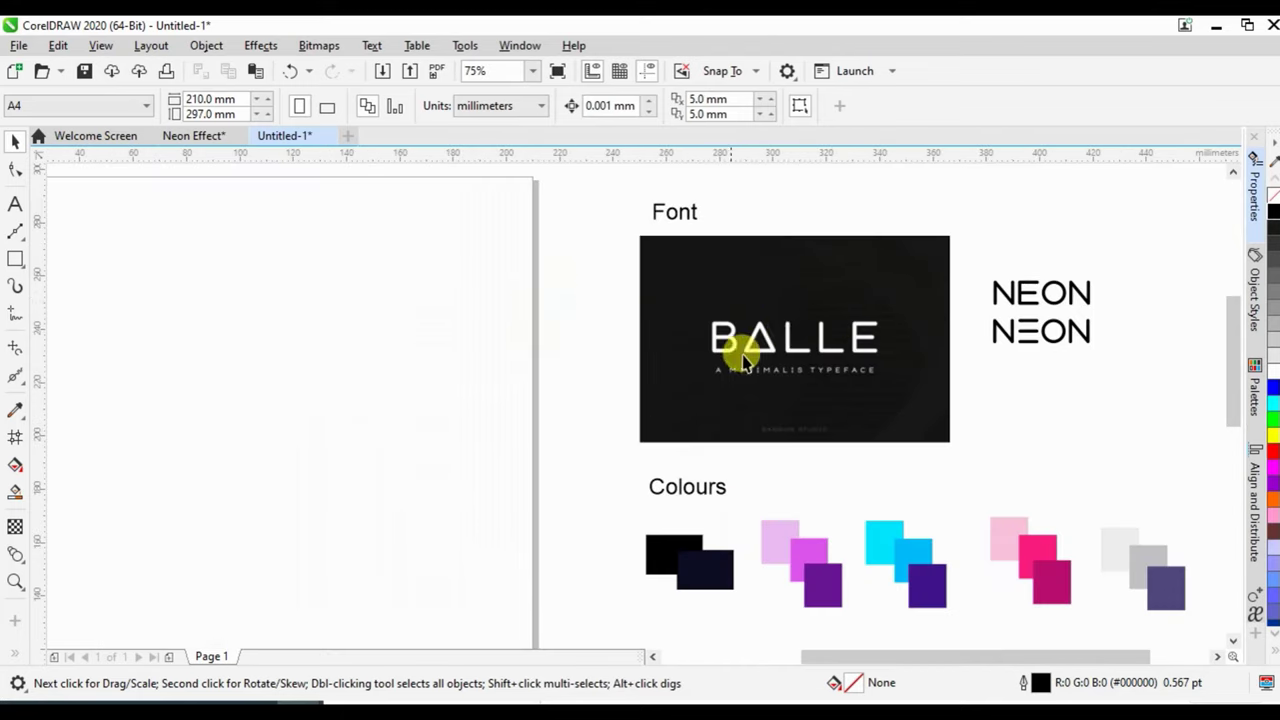
scroll(722, 283, down, 1)
scroll(769, 439, up, 1)
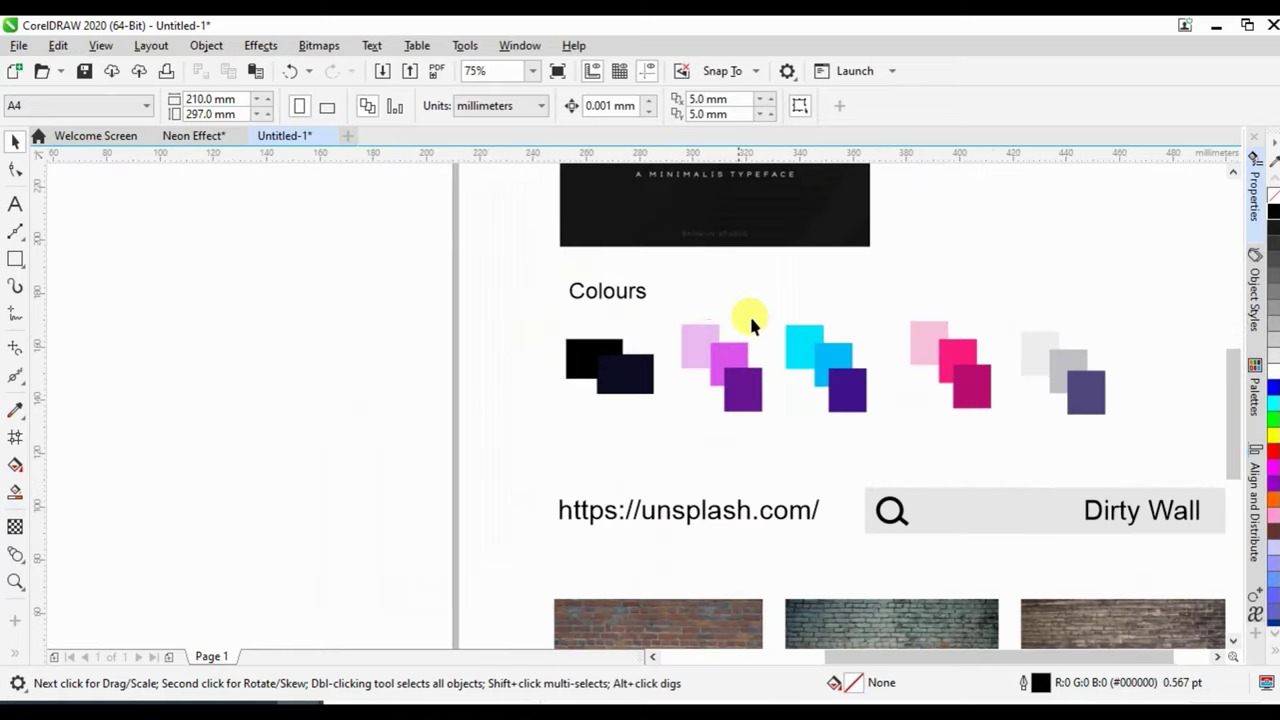
scroll(724, 306, up, 1)
scroll(400, 345, down, 1)
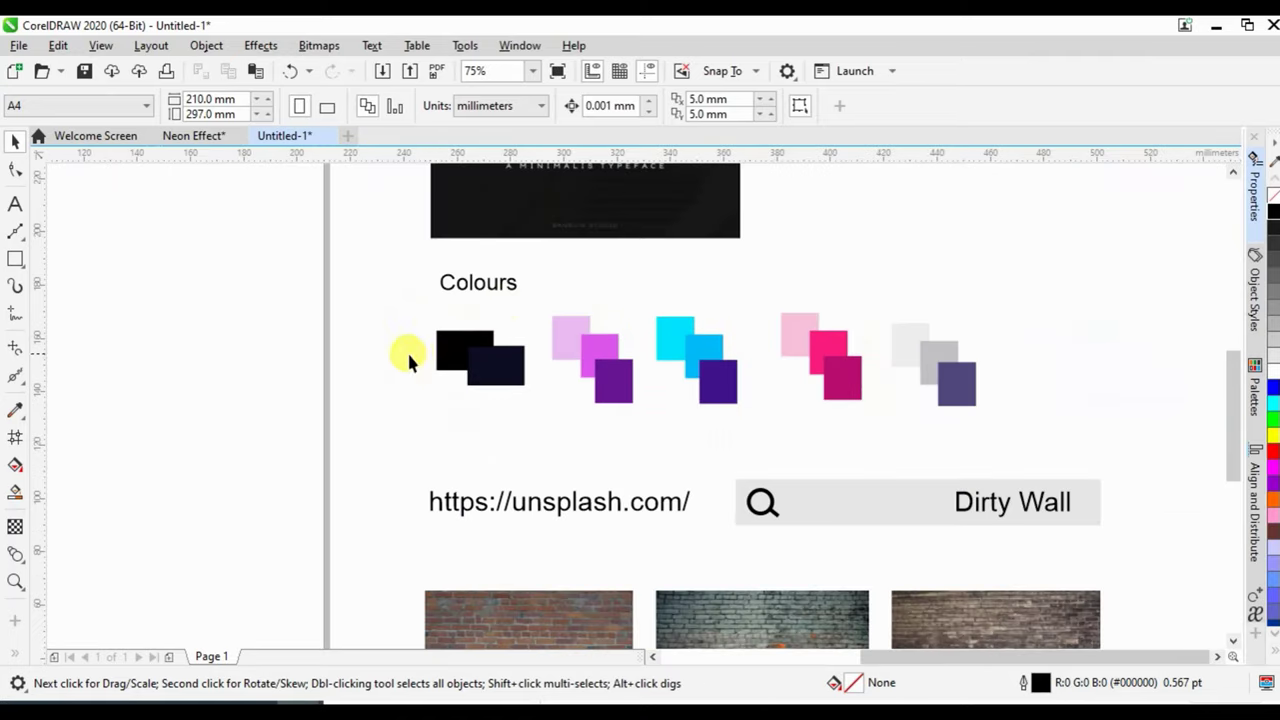
scroll(510, 360, up, 1)
scroll(394, 346, down, 1)
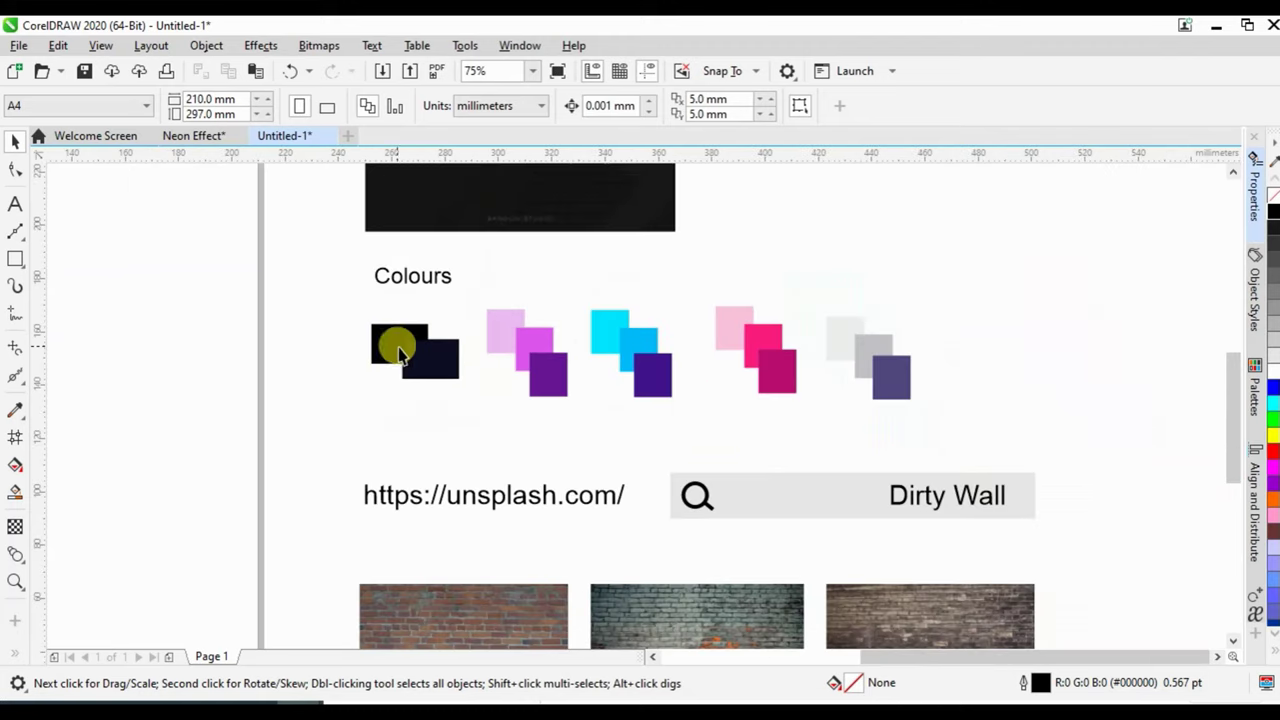
scroll(928, 325, down, 1)
scroll(835, 432, up, 2)
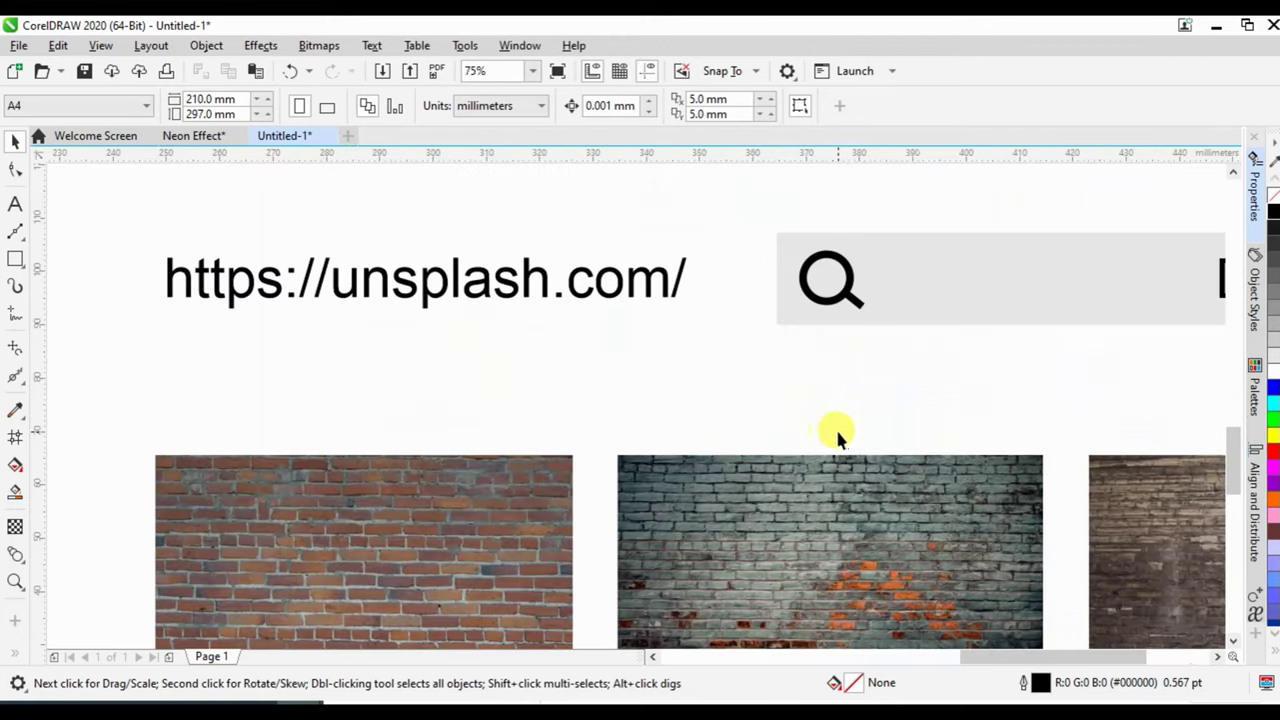
scroll(595, 318, down, 1)
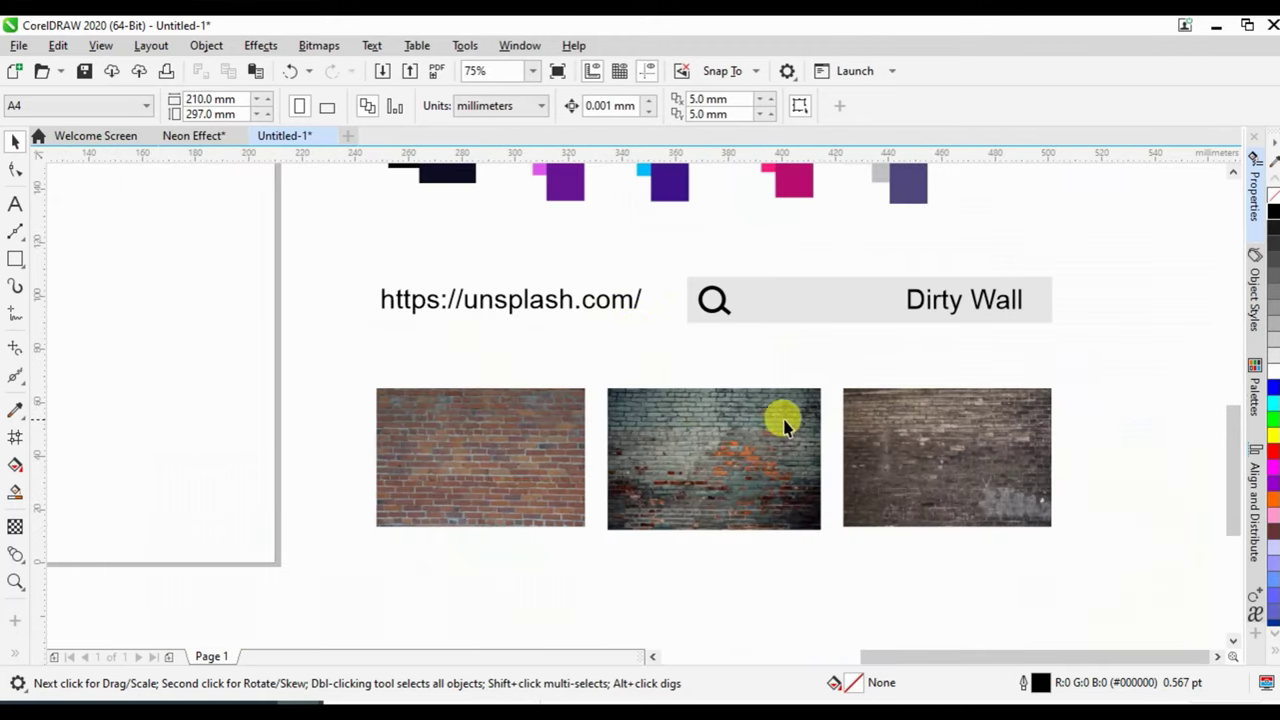
scroll(835, 348, up, 1)
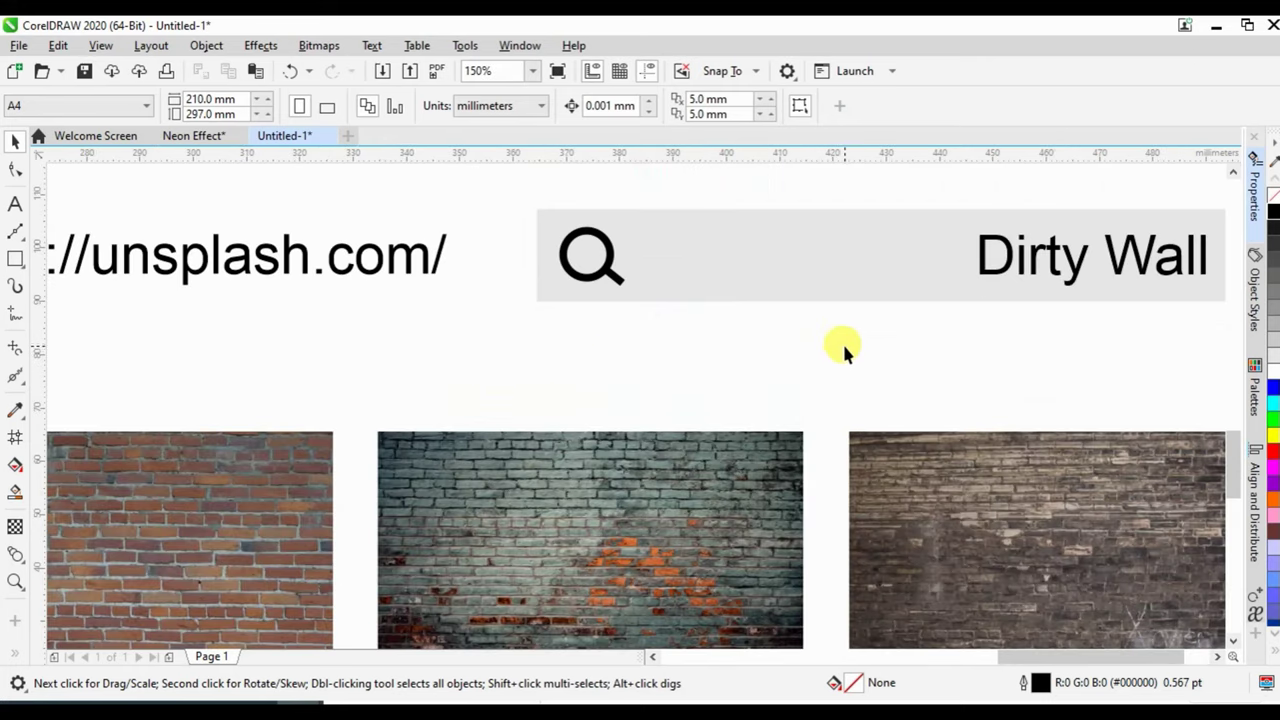
scroll(830, 322, down, 1)
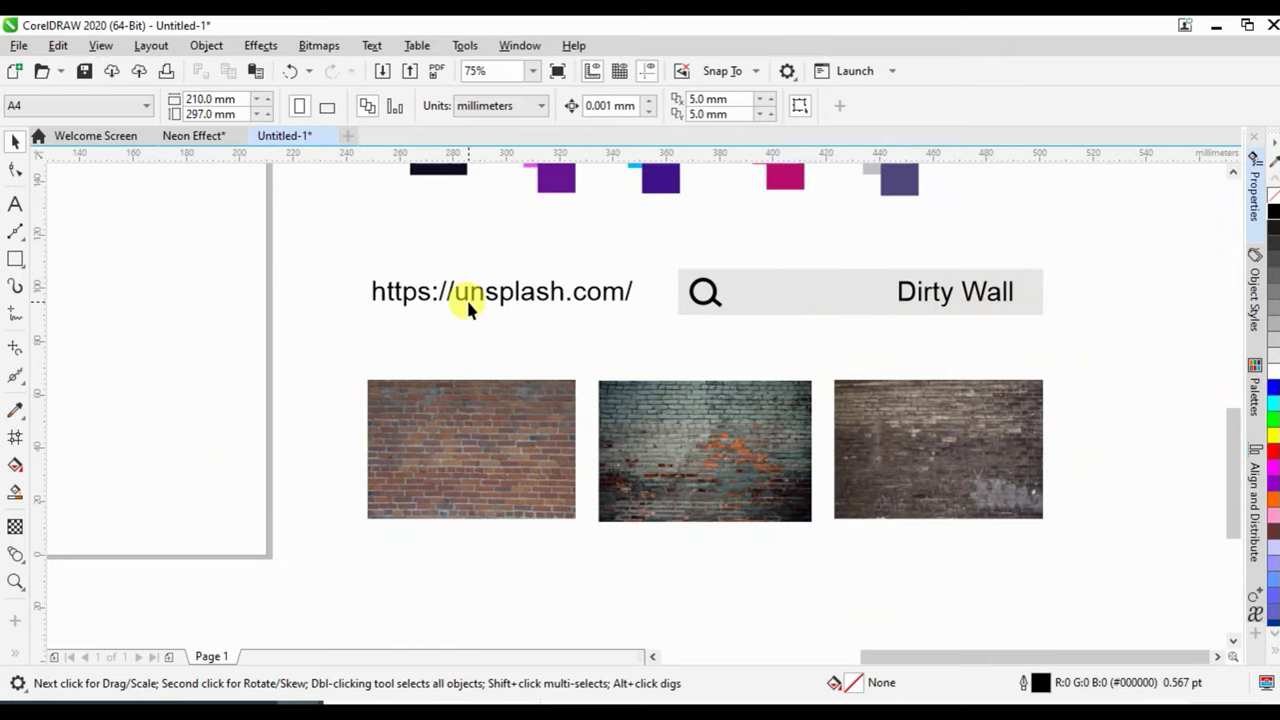
scroll(850, 428, down, 1)
scroll(605, 240, down, 1)
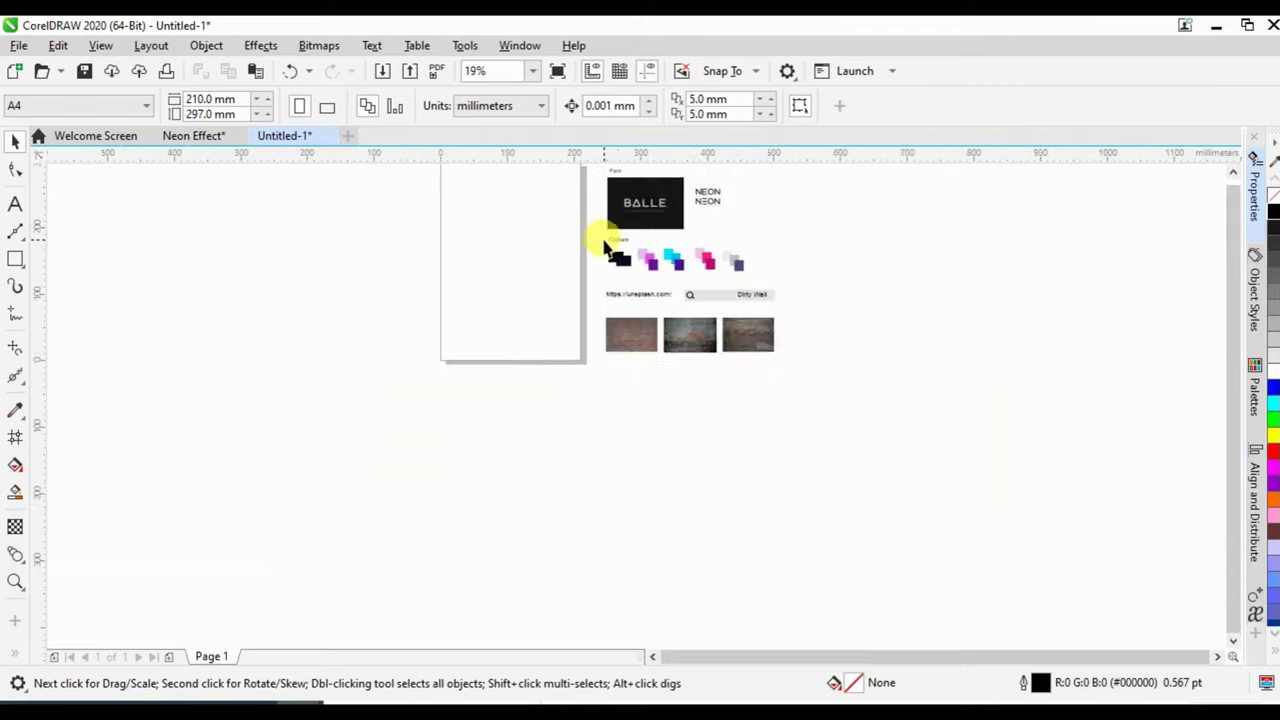
scroll(517, 194, up, 1)
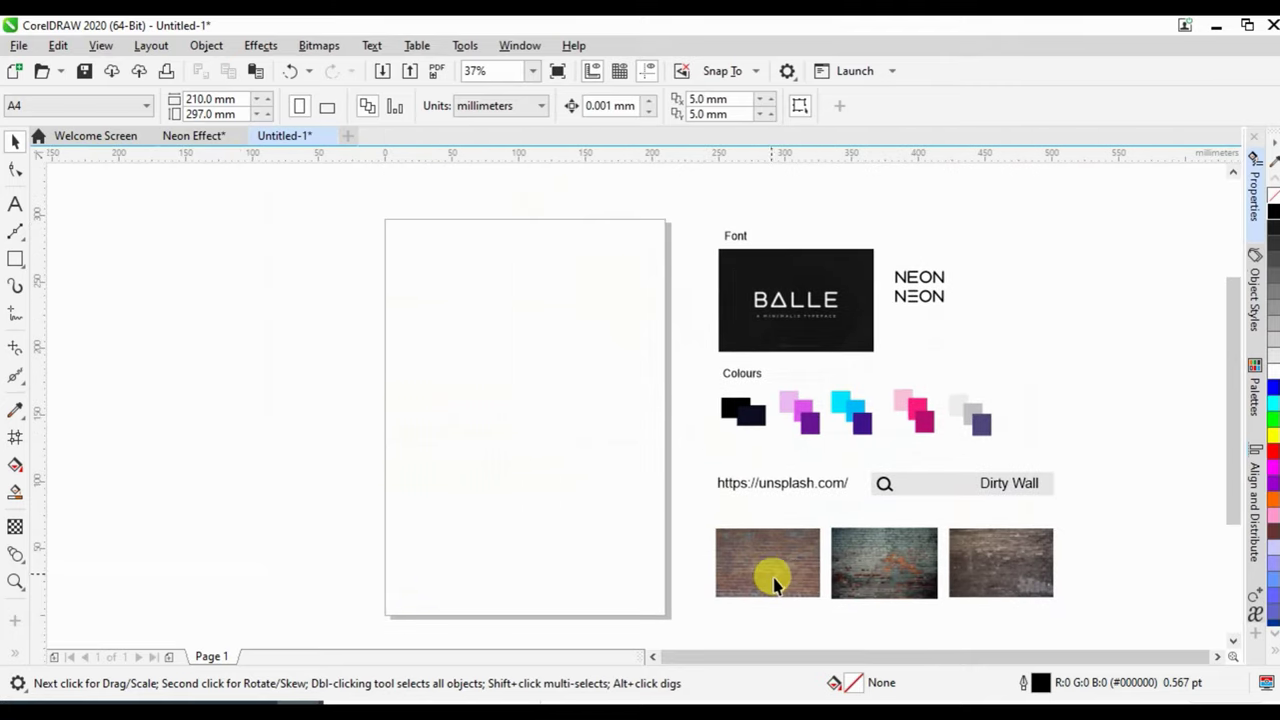
Place a brick-wall copy on the page at 182.258 × 121.384 mm and draw a matching rectangle over it.
drag(775, 585, 511, 378)
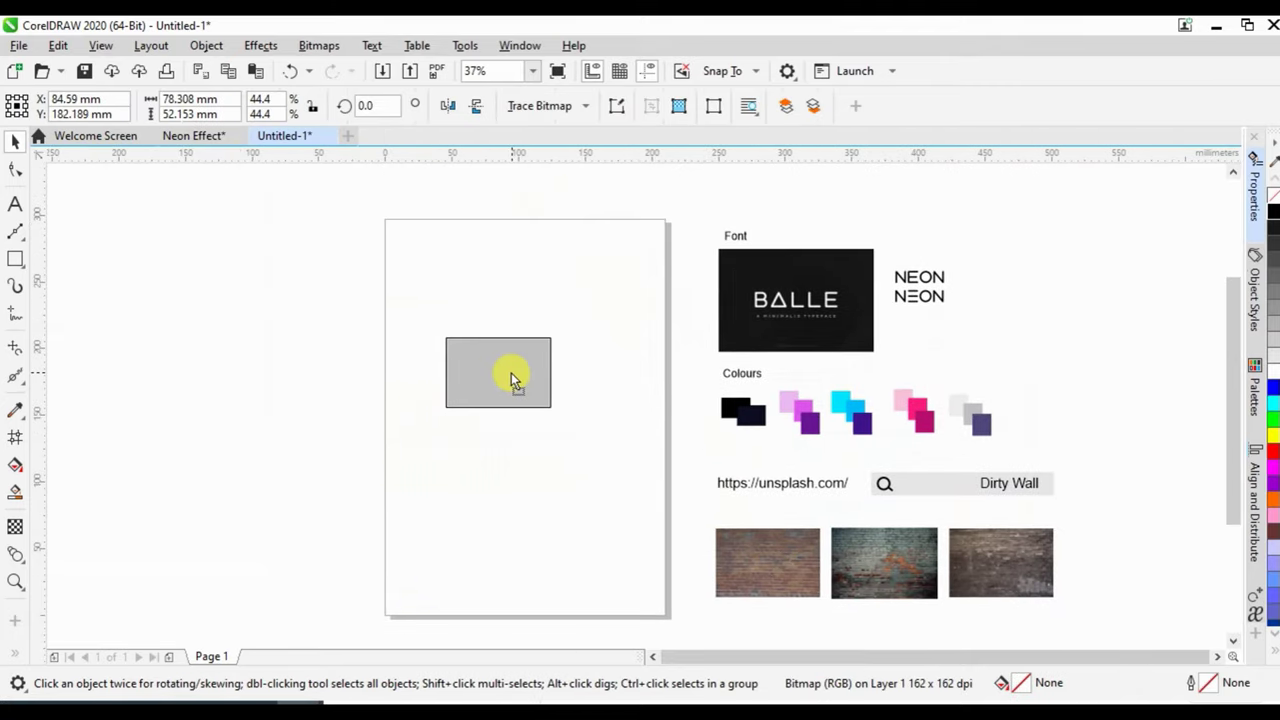
mouse_move(556, 410)
mouse_down()
mouse_move(694, 520)
mouse_move(542, 369)
mouse_up()
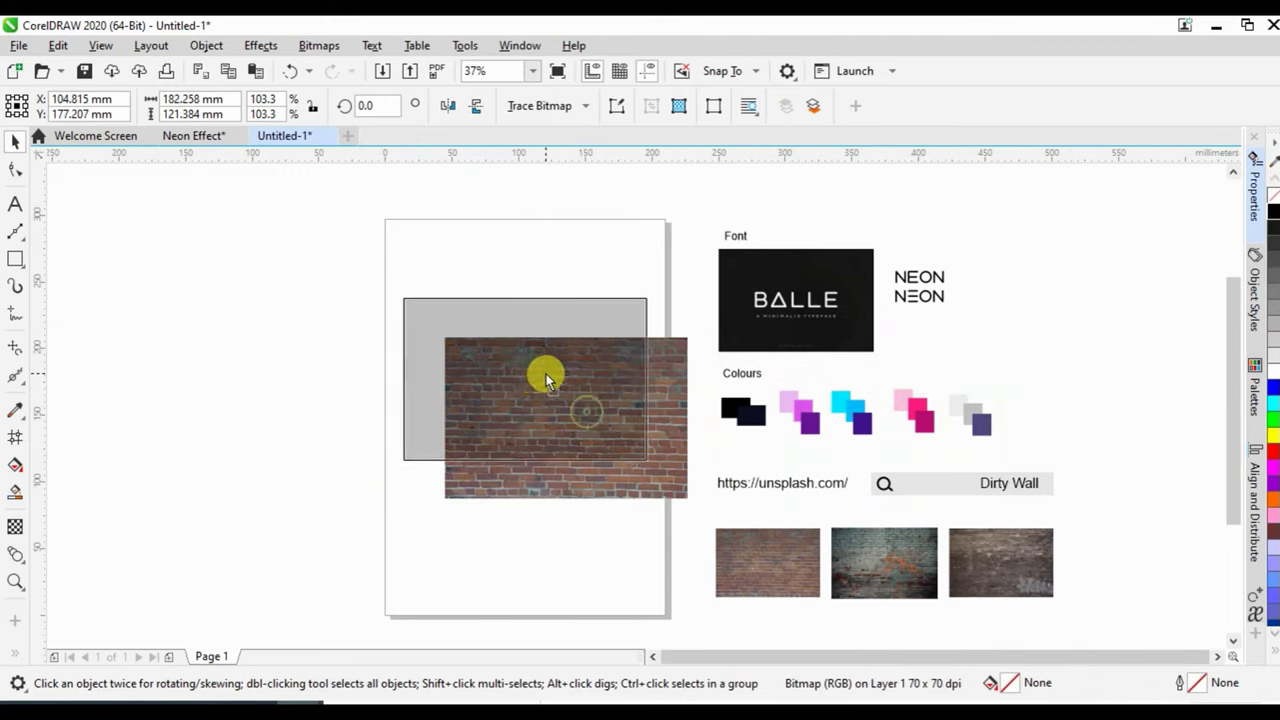
click(440, 250)
click(15, 259)
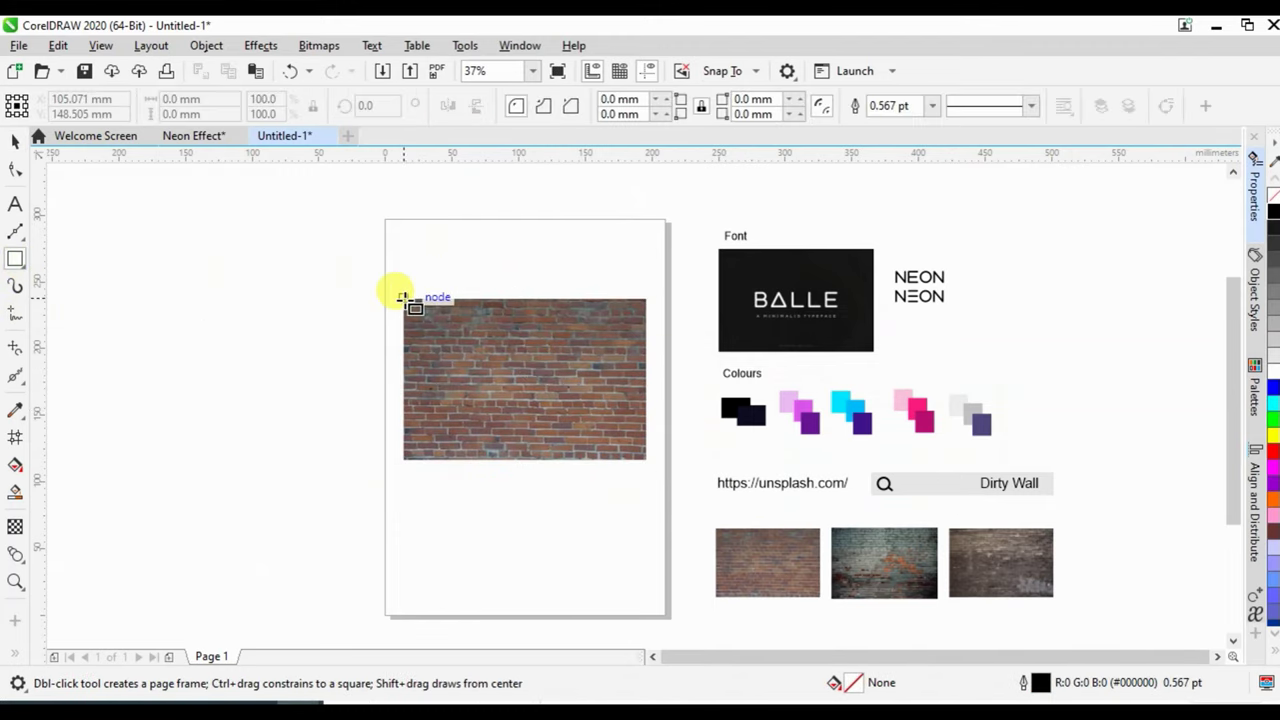
drag(404, 298, 651, 462)
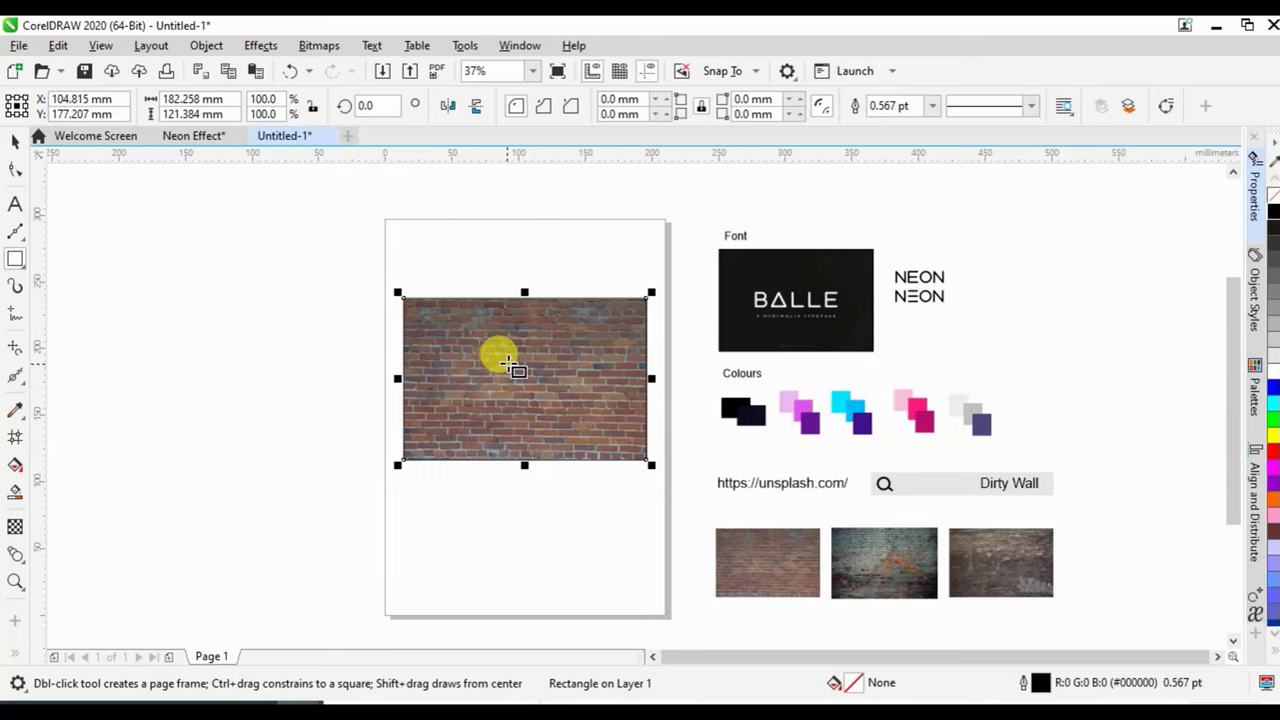
click(15, 410)
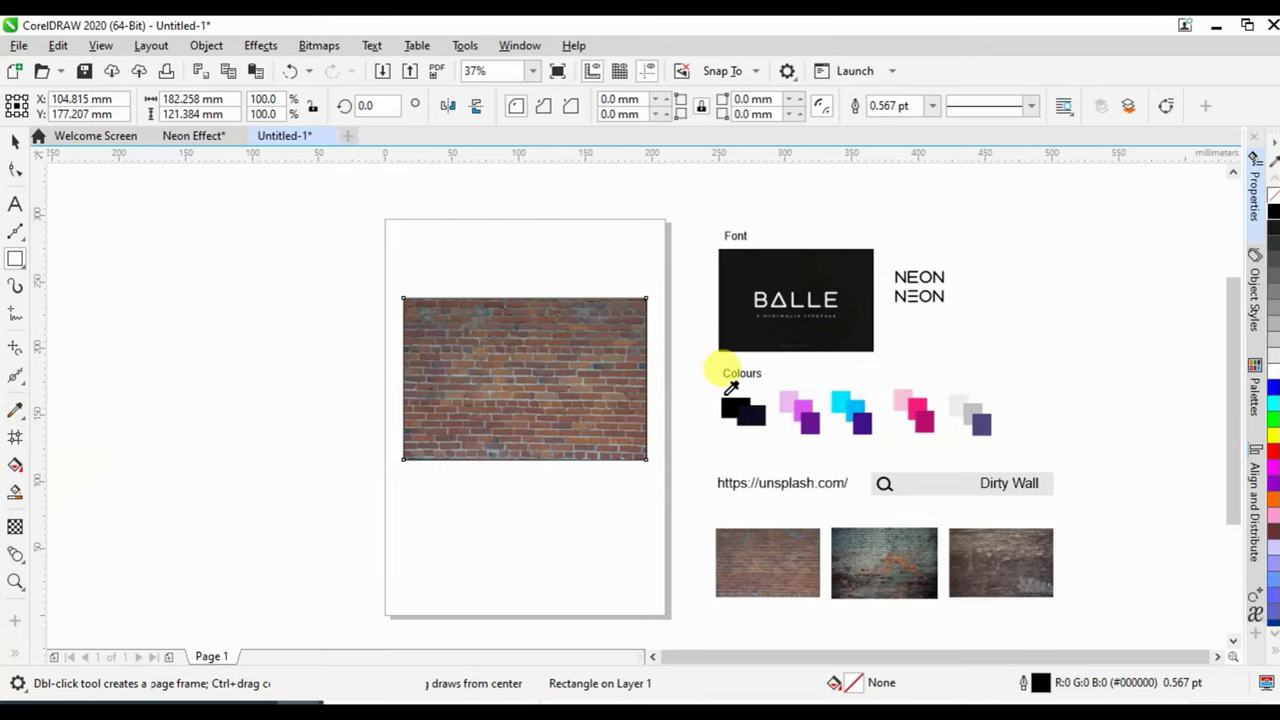
Fill the rectangle with the sampled dark navy #0C0D22 and remove its outline.
scroll(738, 395, up, 5)
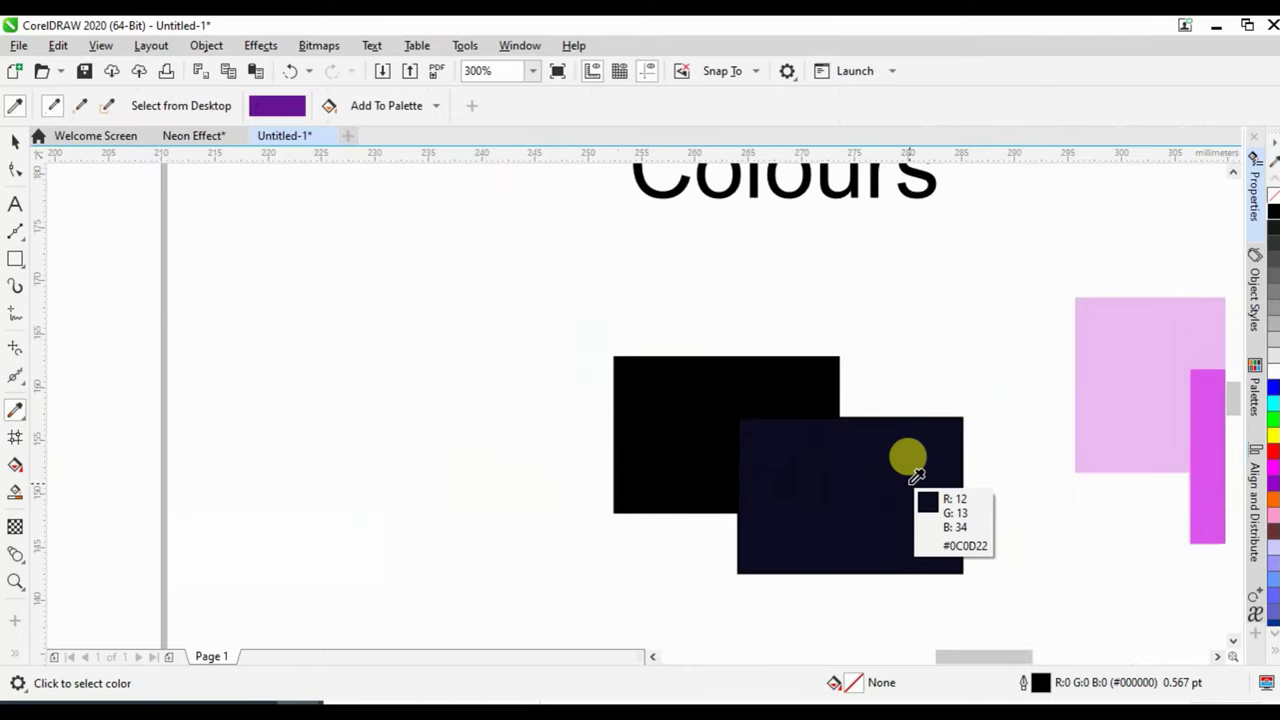
click(894, 429)
scroll(917, 455, down, 4)
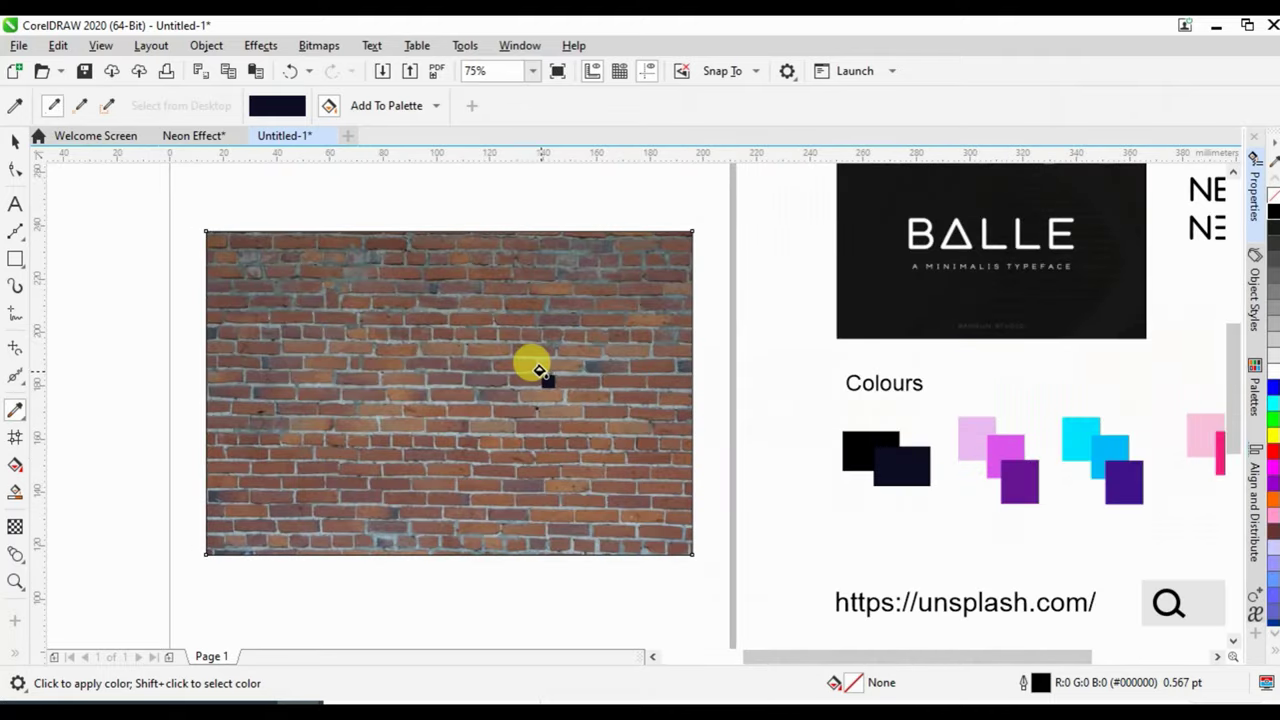
click(535, 366)
click(15, 140)
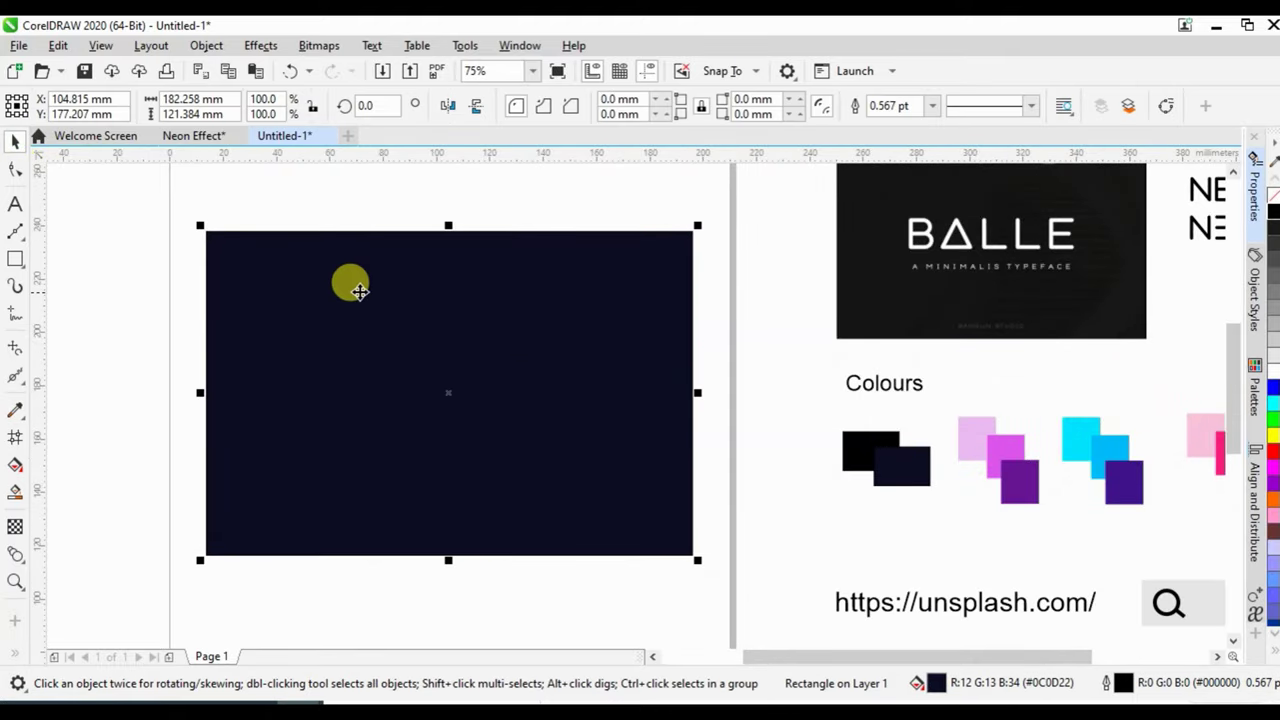
right_click(1274, 197)
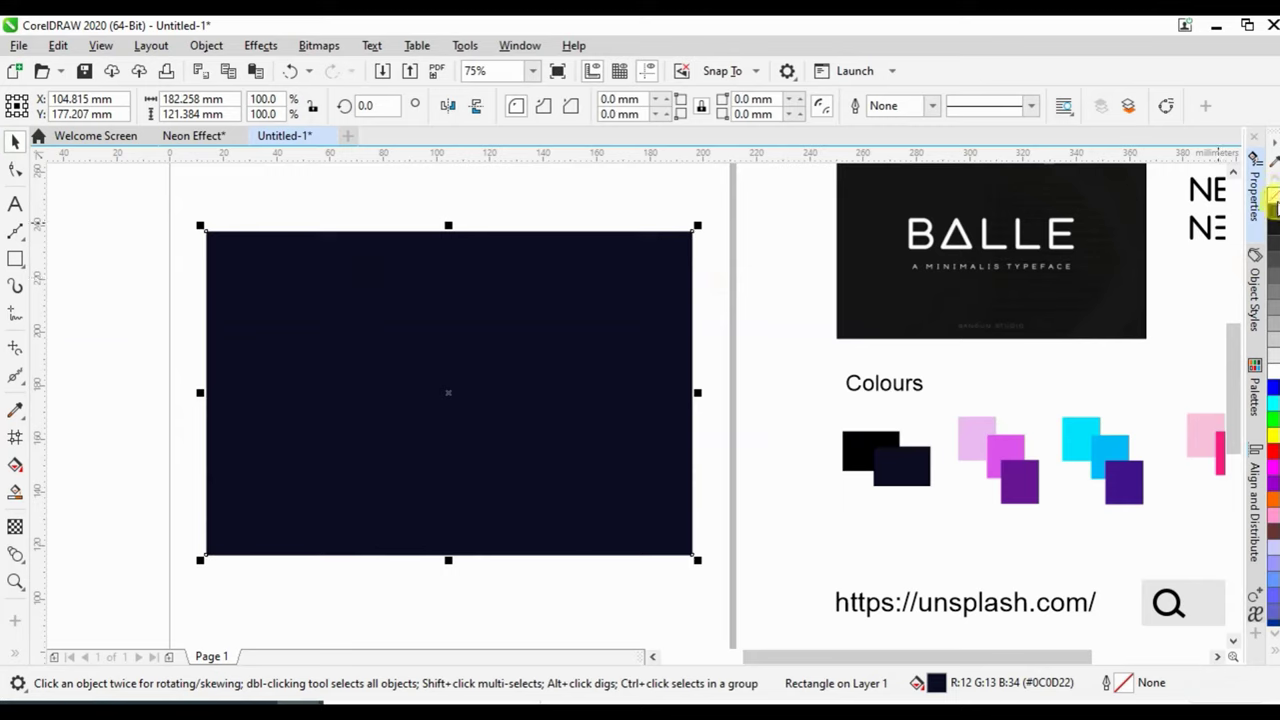
click(524, 207)
click(480, 286)
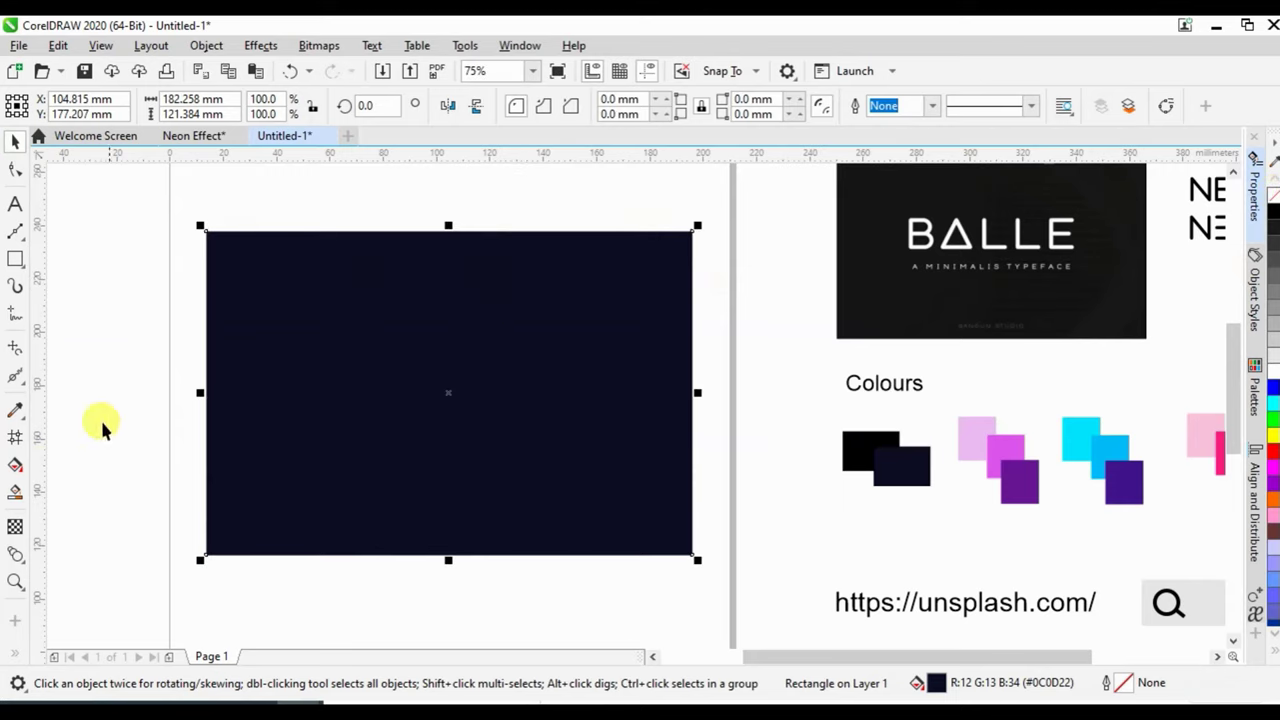
click(15, 527)
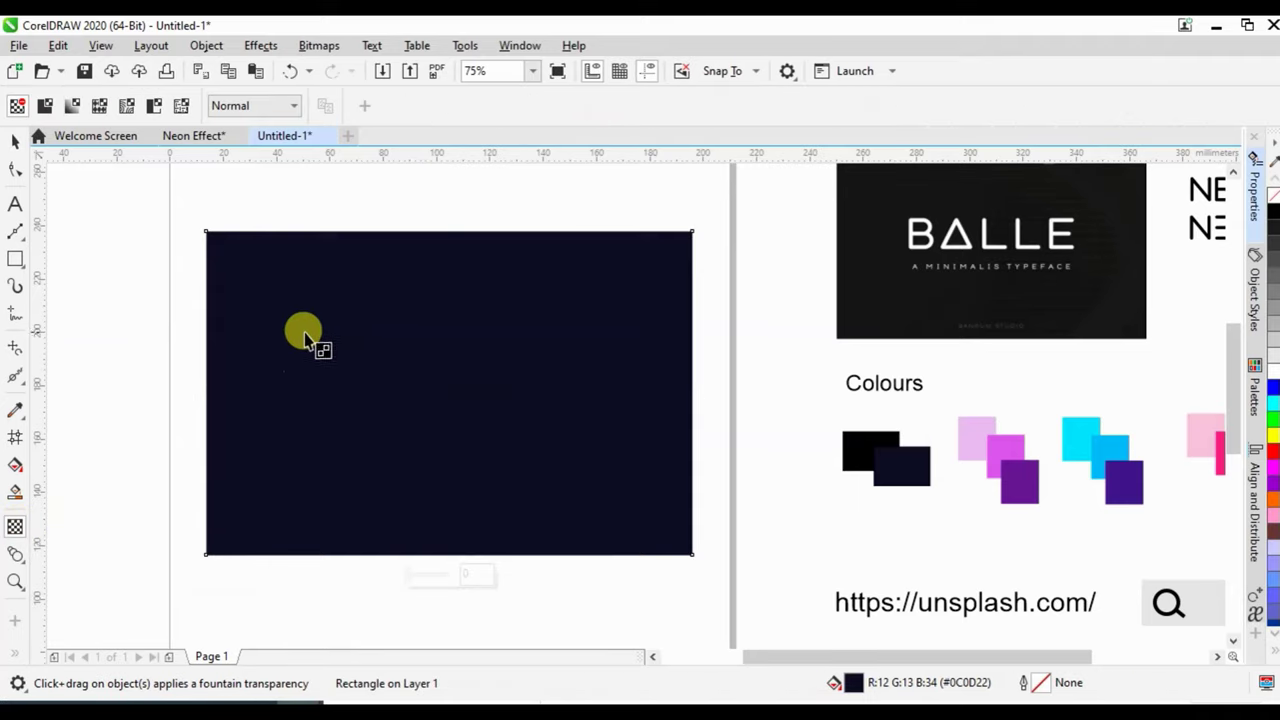
Apply an elliptical fountain transparency to the navy rectangle and adjust its gradient.
click(72, 106)
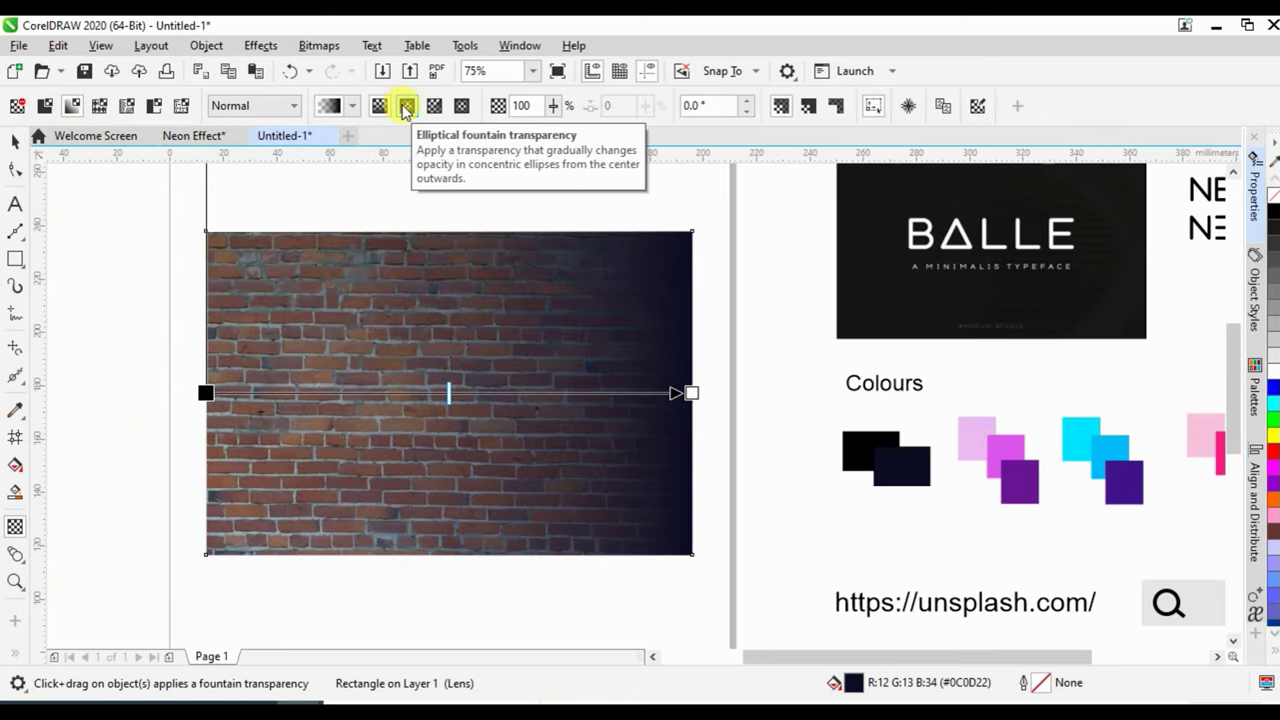
click(406, 107)
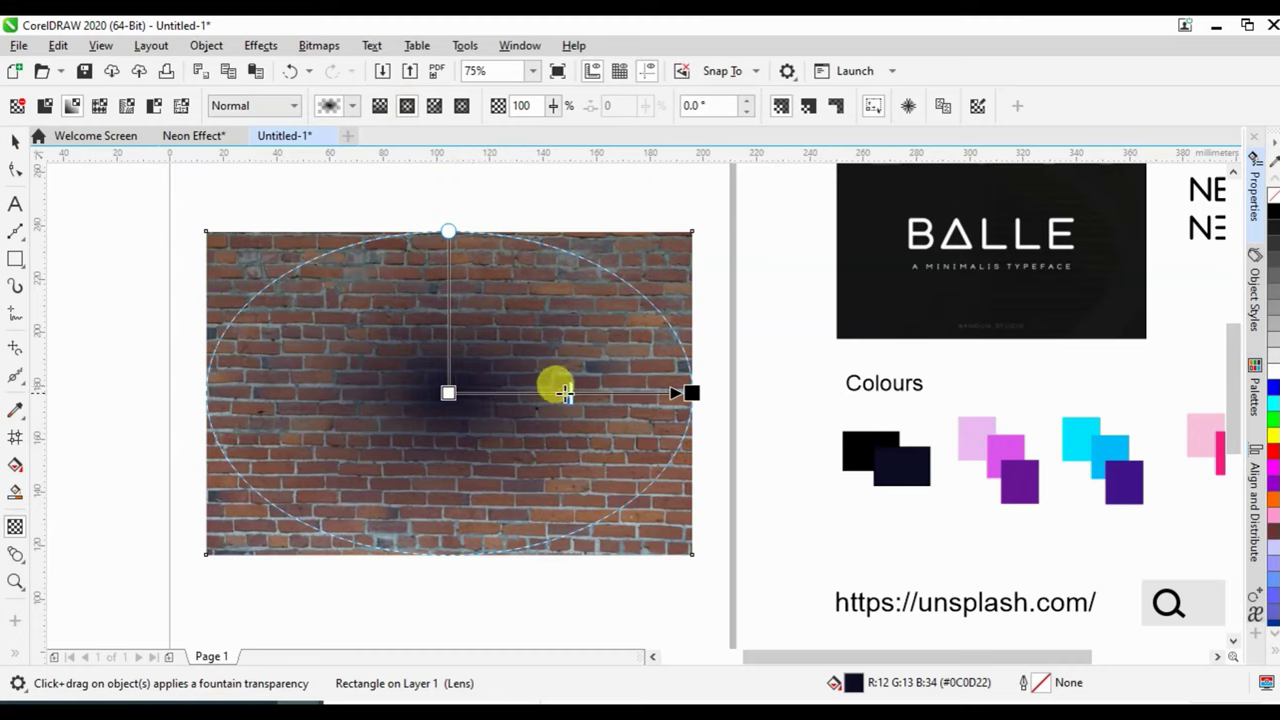
drag(565, 392, 570, 391)
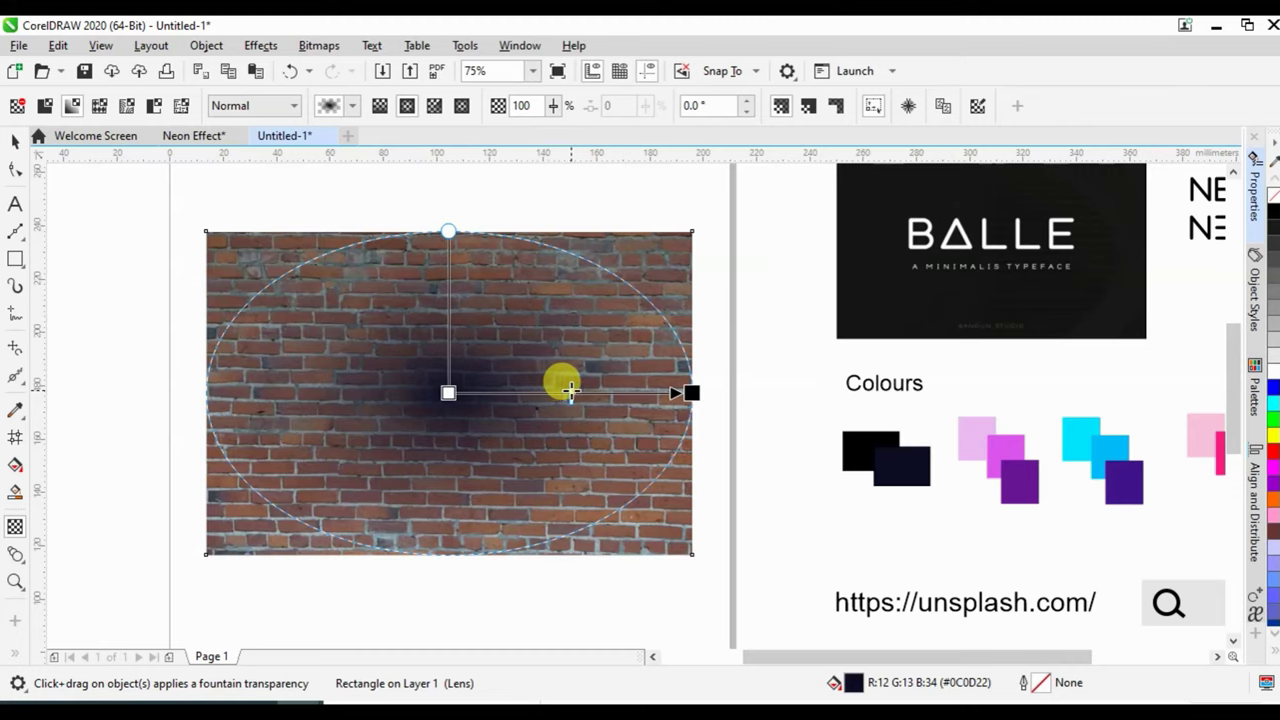
drag(677, 389, 688, 391)
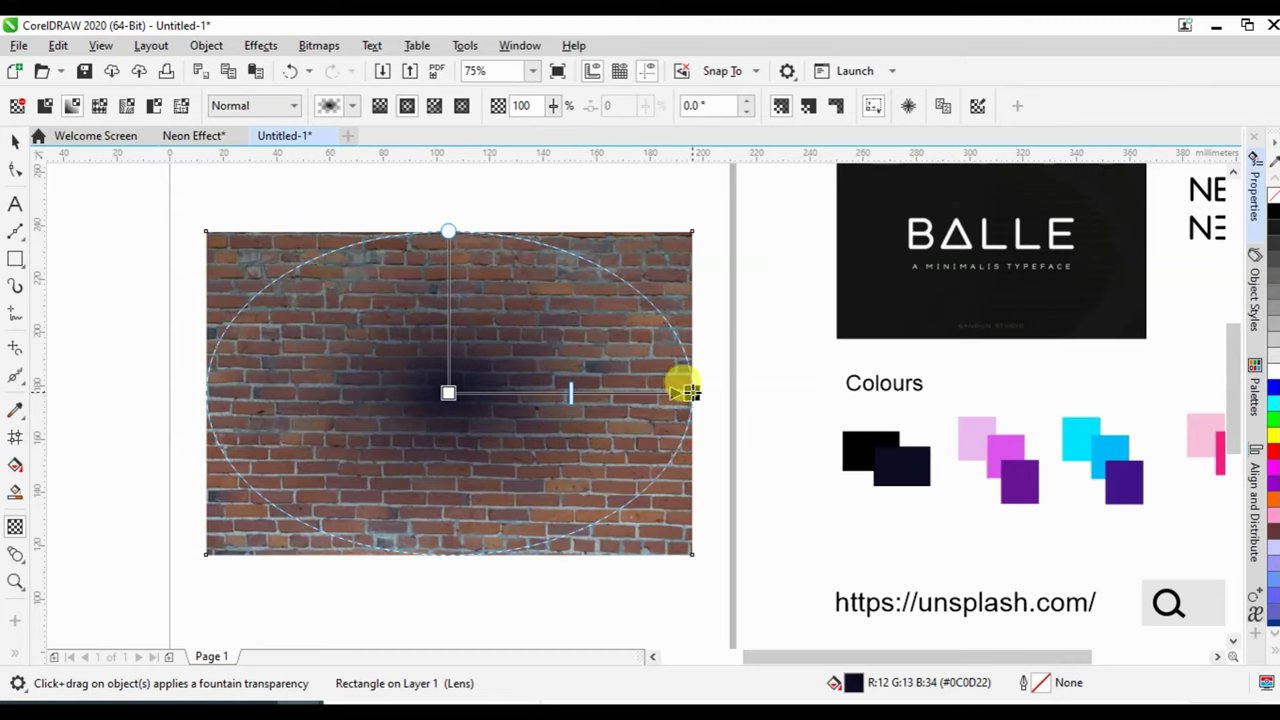
Set the gradient's outer node to about 6 transparency and the centre to 70.
click(688, 391)
drag(697, 425, 652, 421)
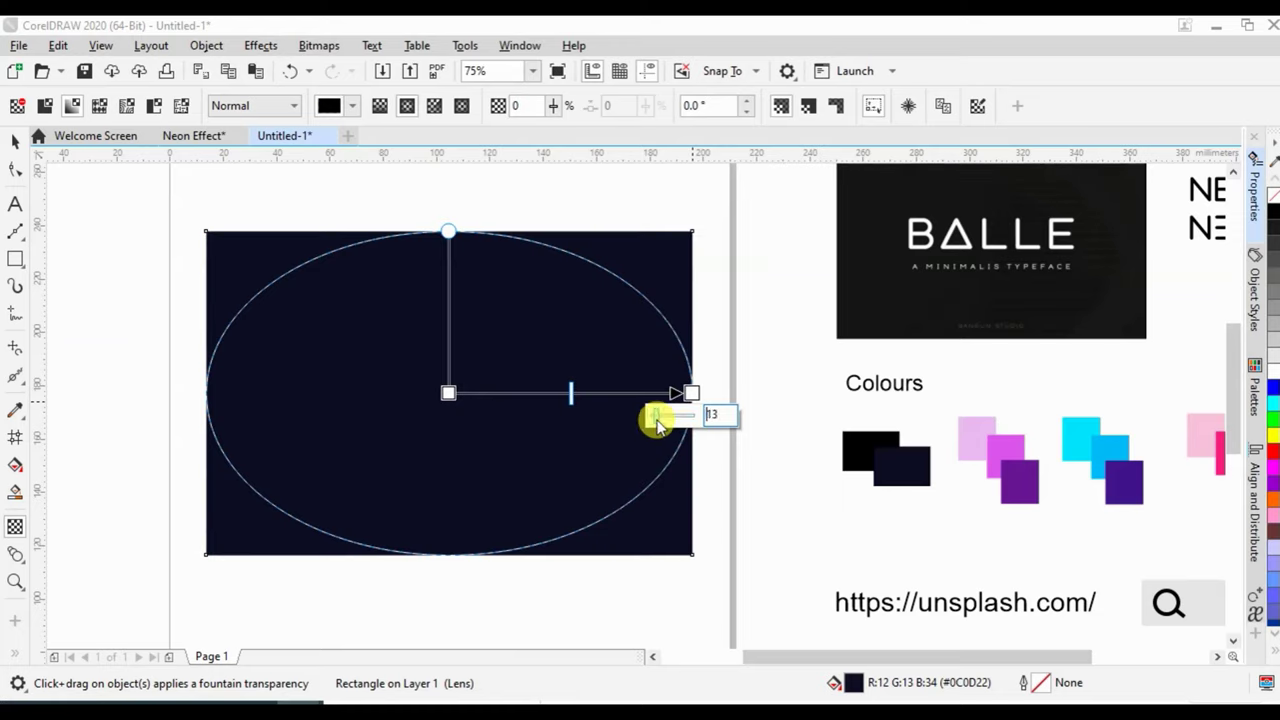
drag(652, 421, 656, 418)
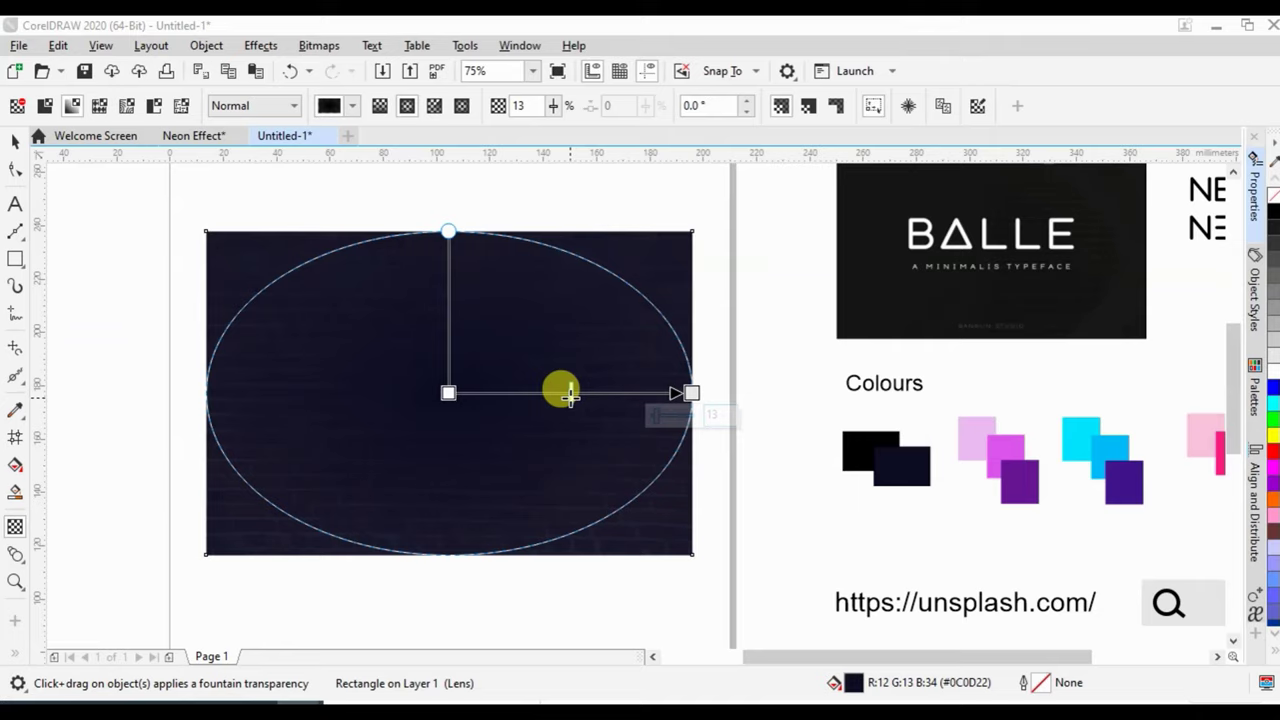
drag(658, 418, 652, 420)
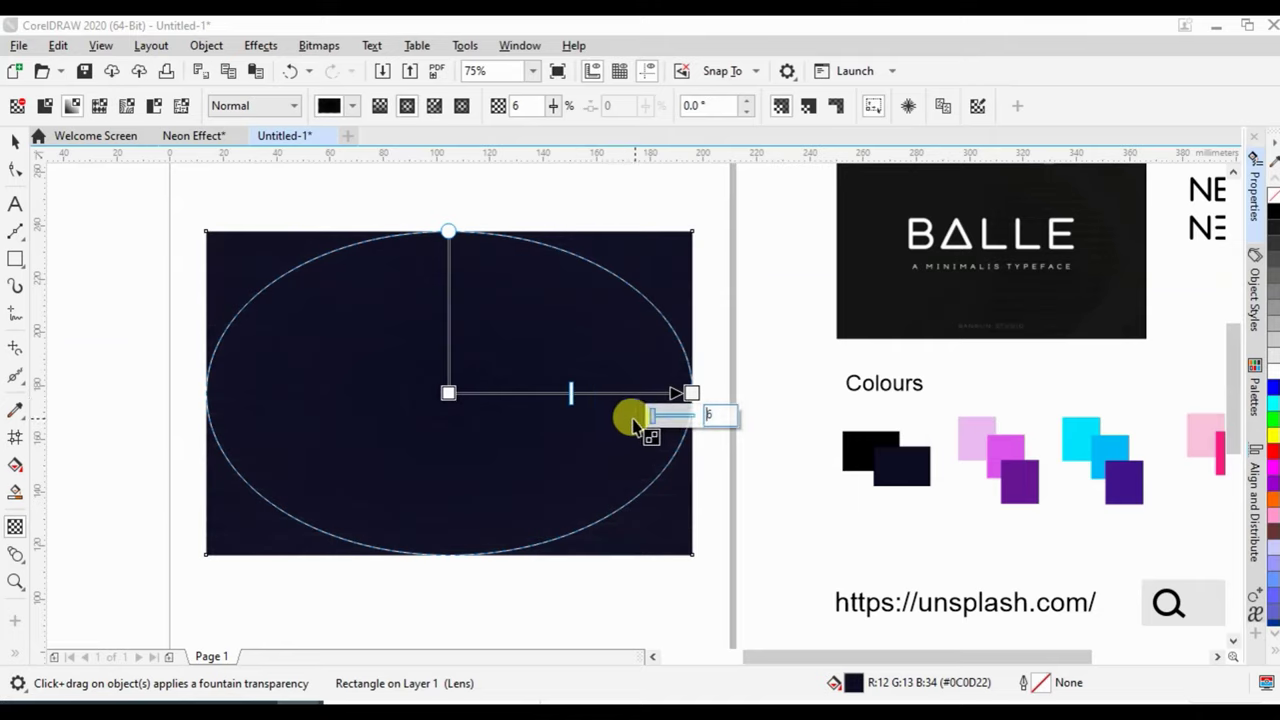
click(448, 393)
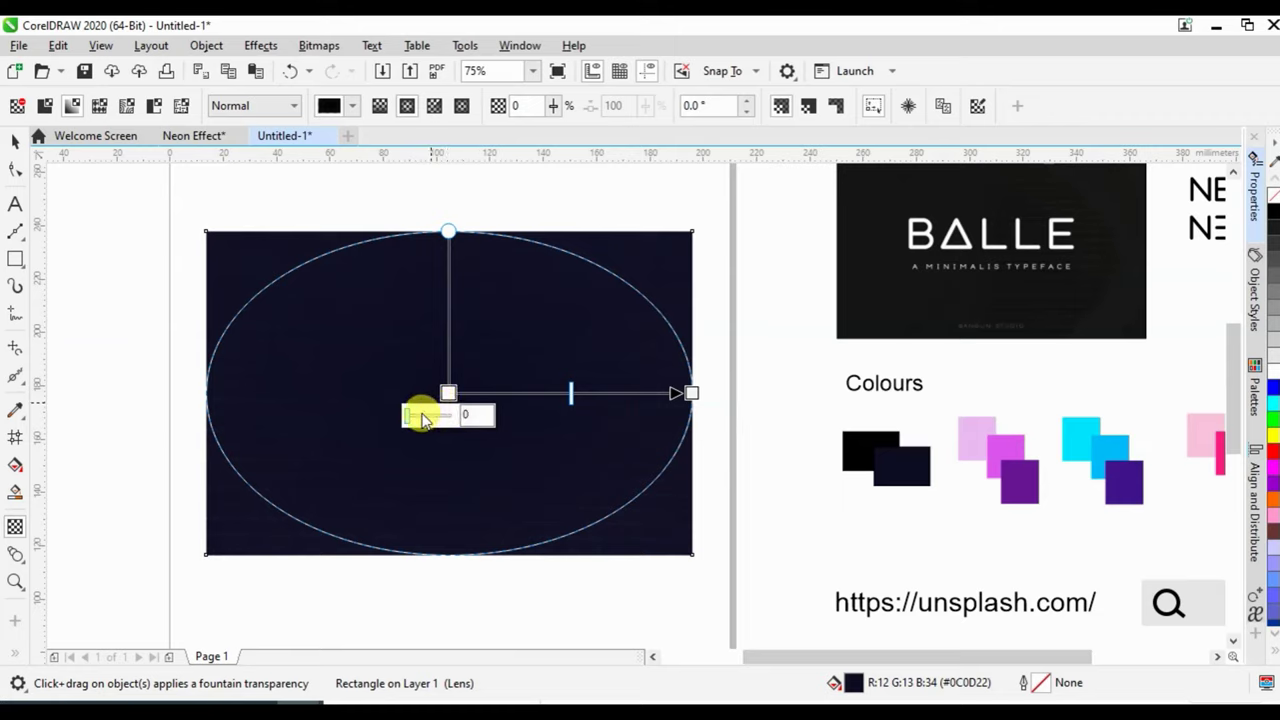
drag(407, 415, 447, 427)
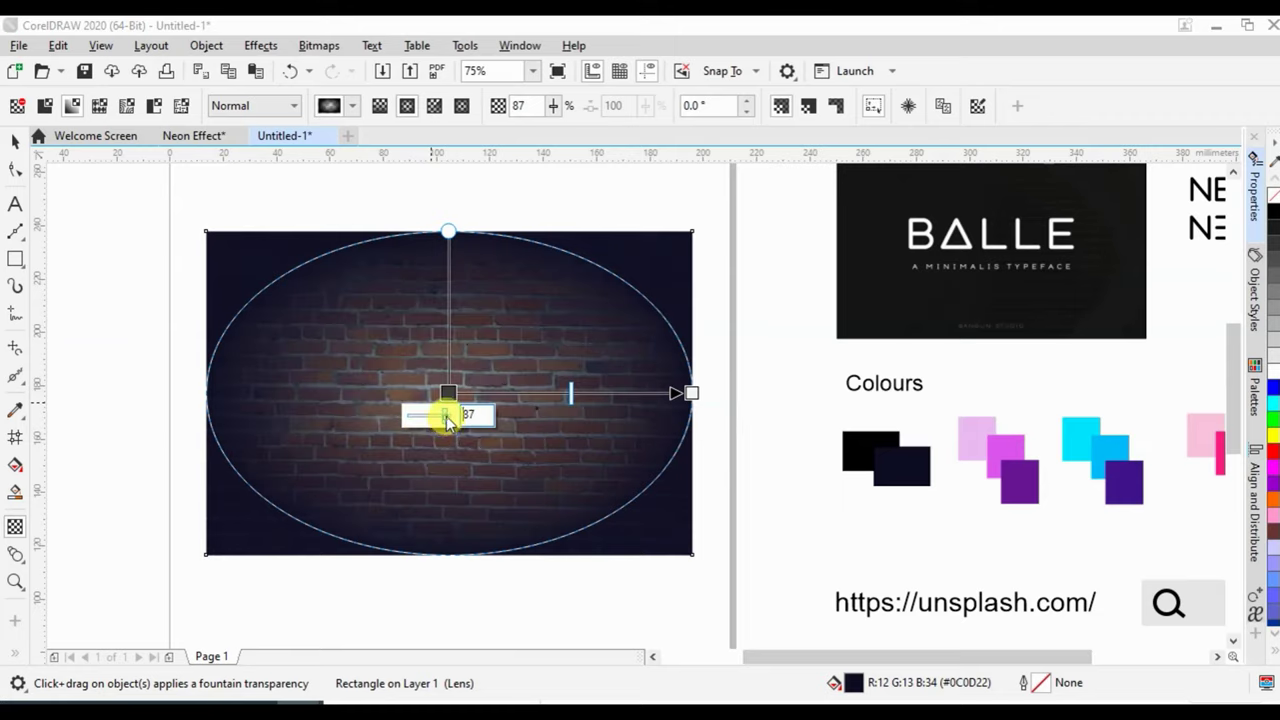
drag(443, 420, 438, 420)
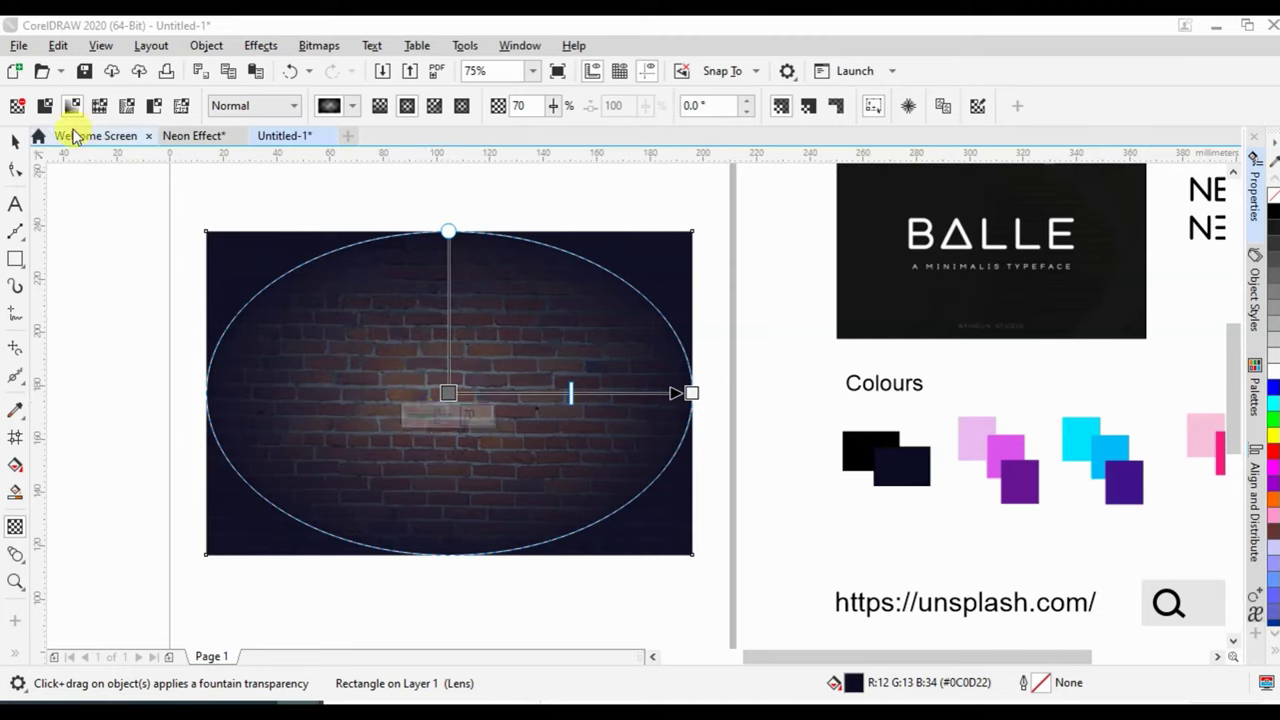
click(15, 140)
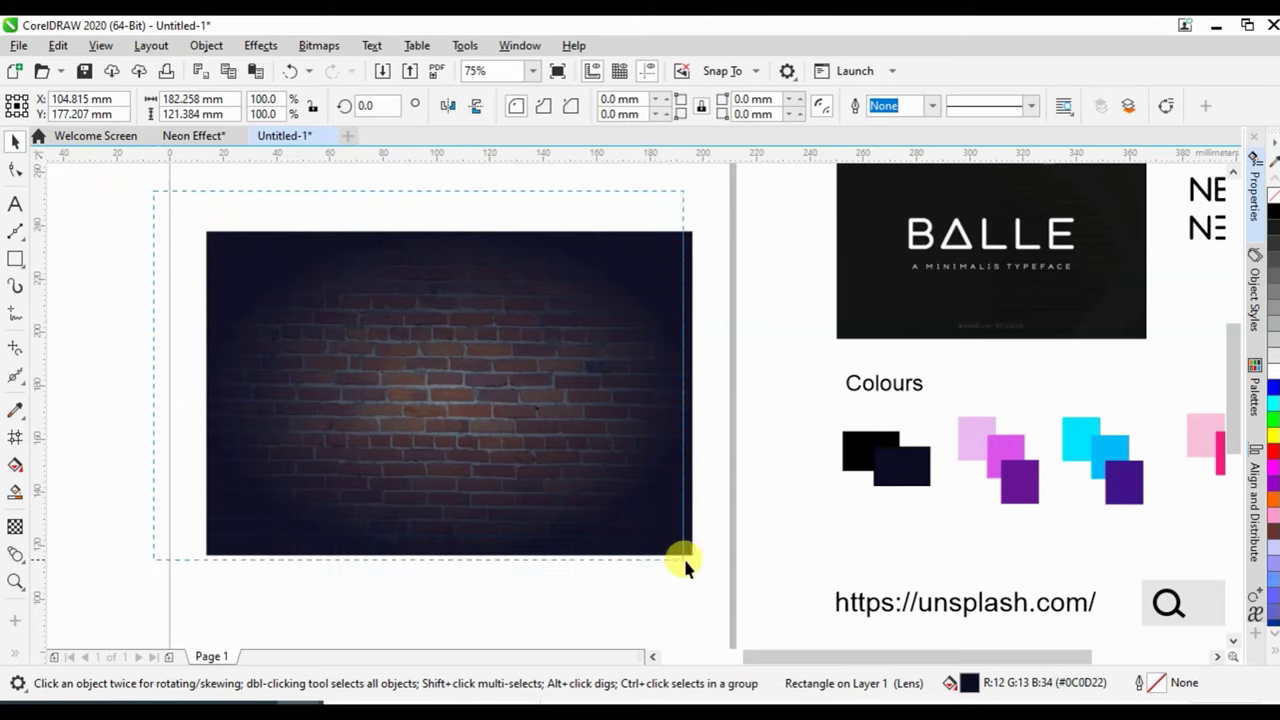
Group the brick image with its navy vignette overlay.
drag(158, 194, 690, 562)
drag(190, 202, 716, 575)
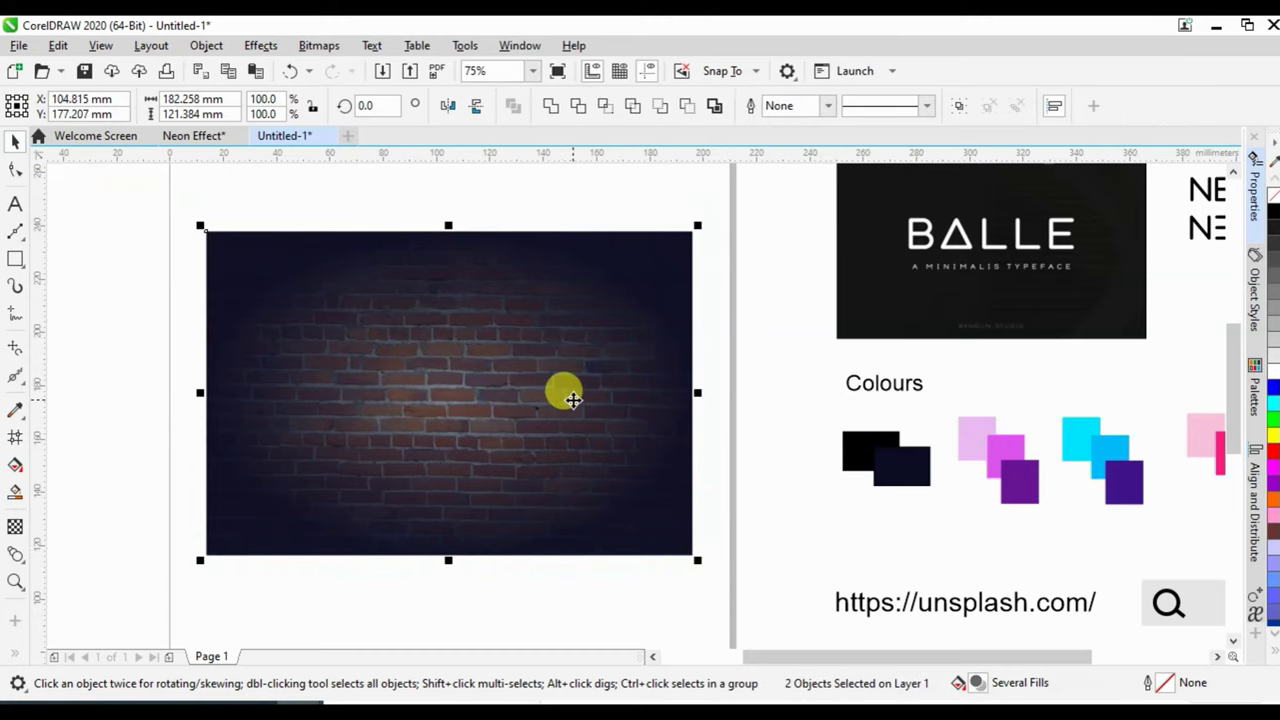
right_click(568, 392)
click(635, 249)
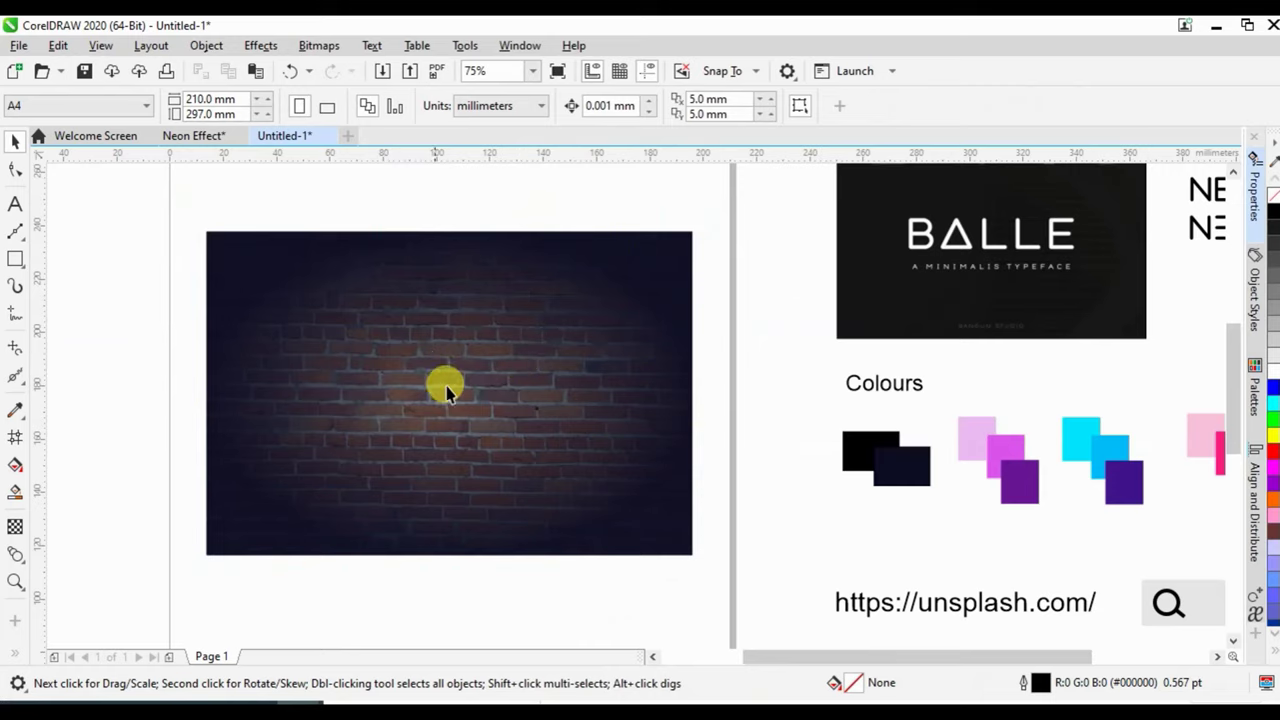
Move the NEON lettering onto the page above the brick wall.
scroll(491, 400, down, 1)
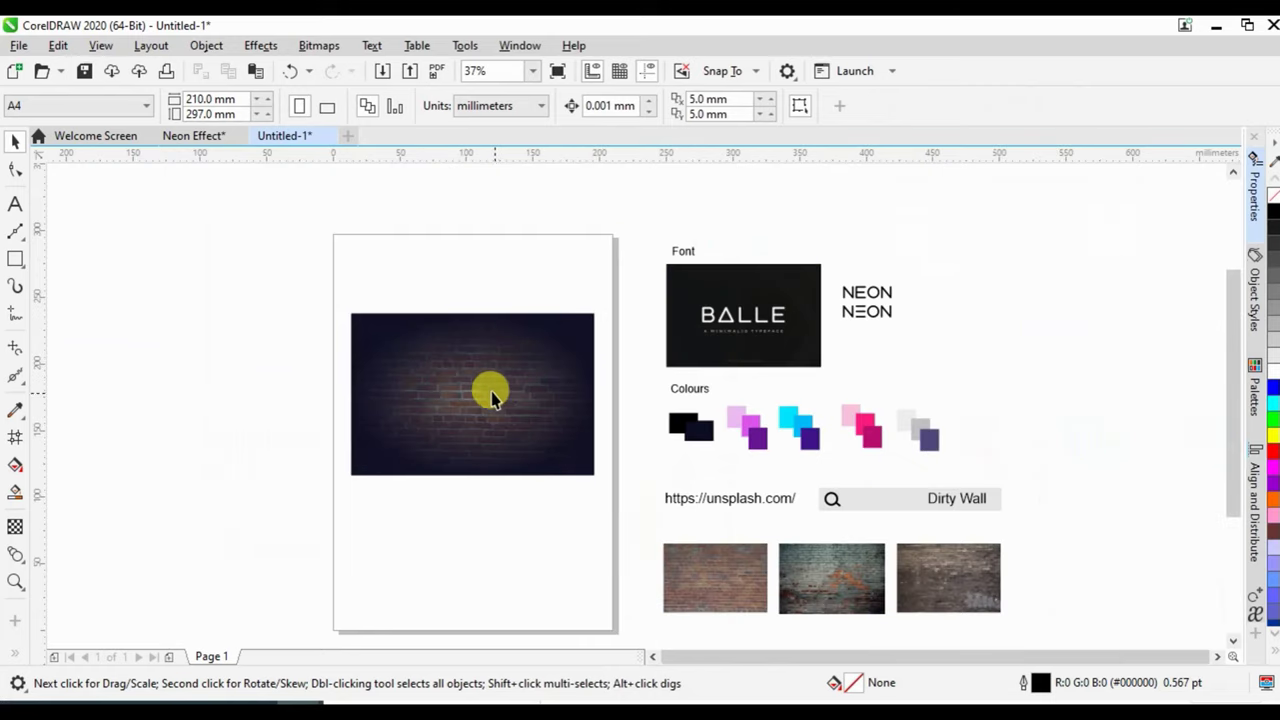
scroll(491, 391, up, 1)
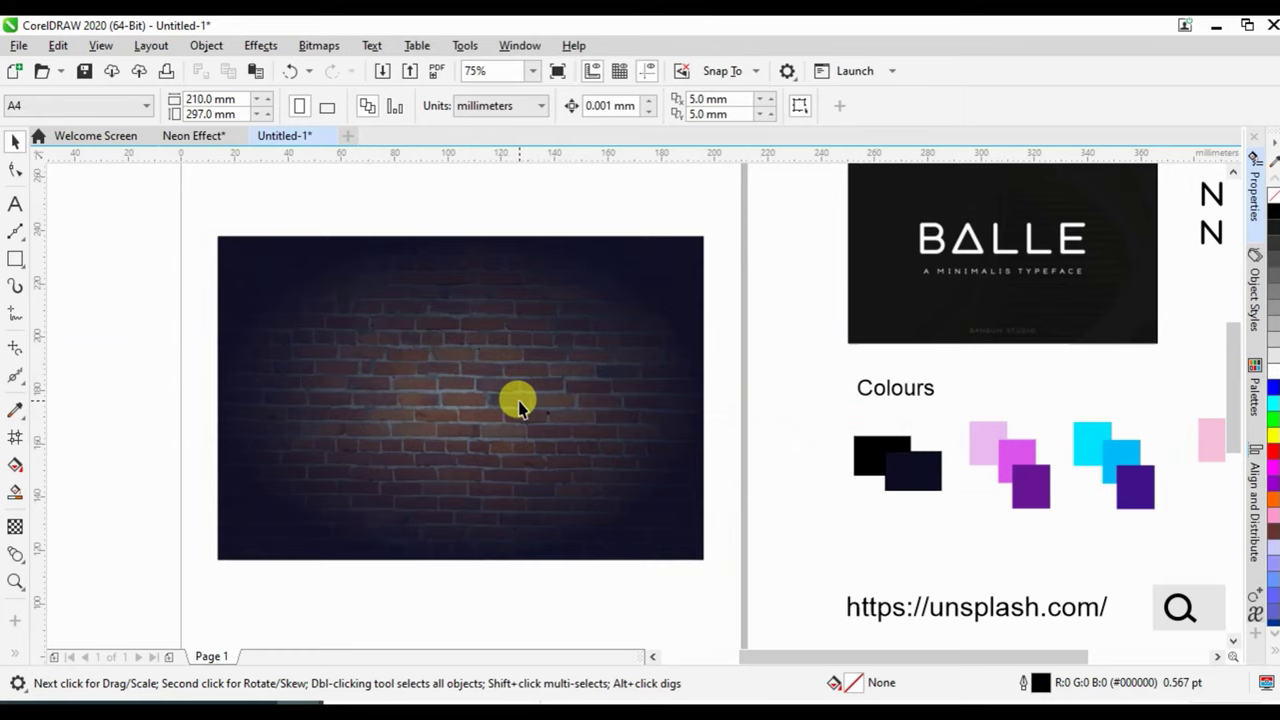
scroll(515, 333, down, 1)
scroll(858, 270, up, 2)
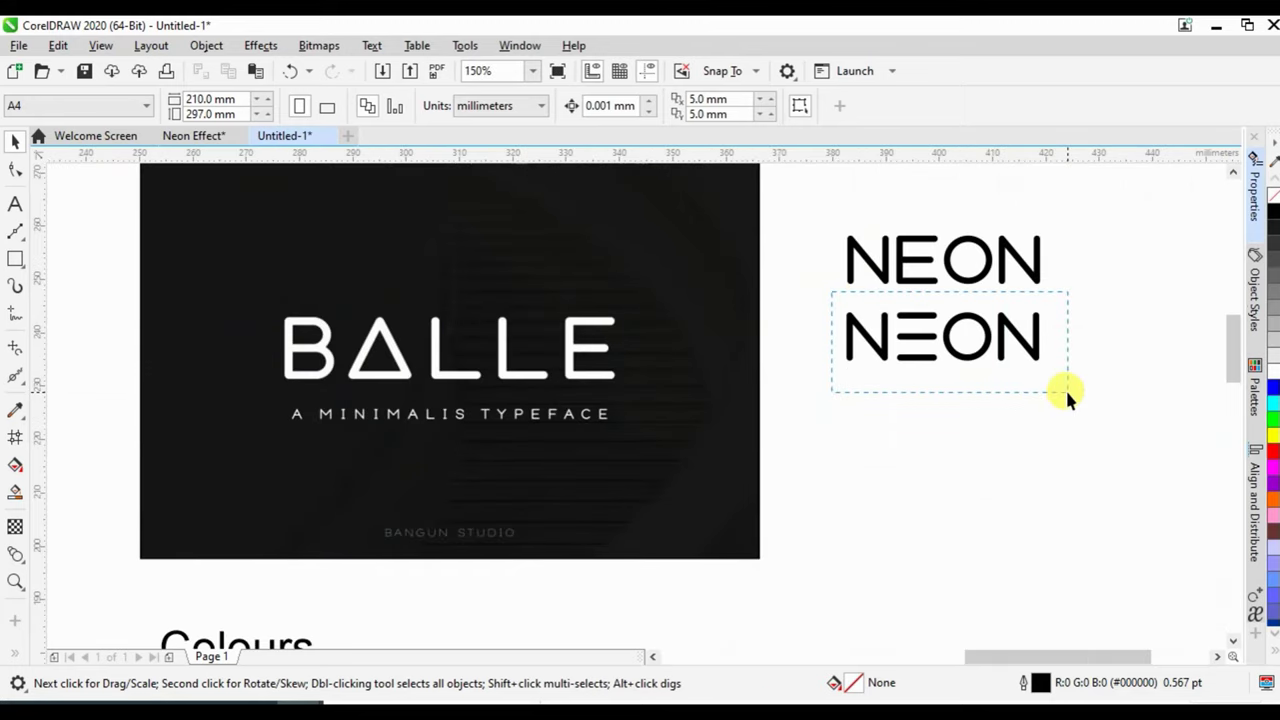
drag(846, 310, 1065, 390)
drag(963, 310, 968, 370)
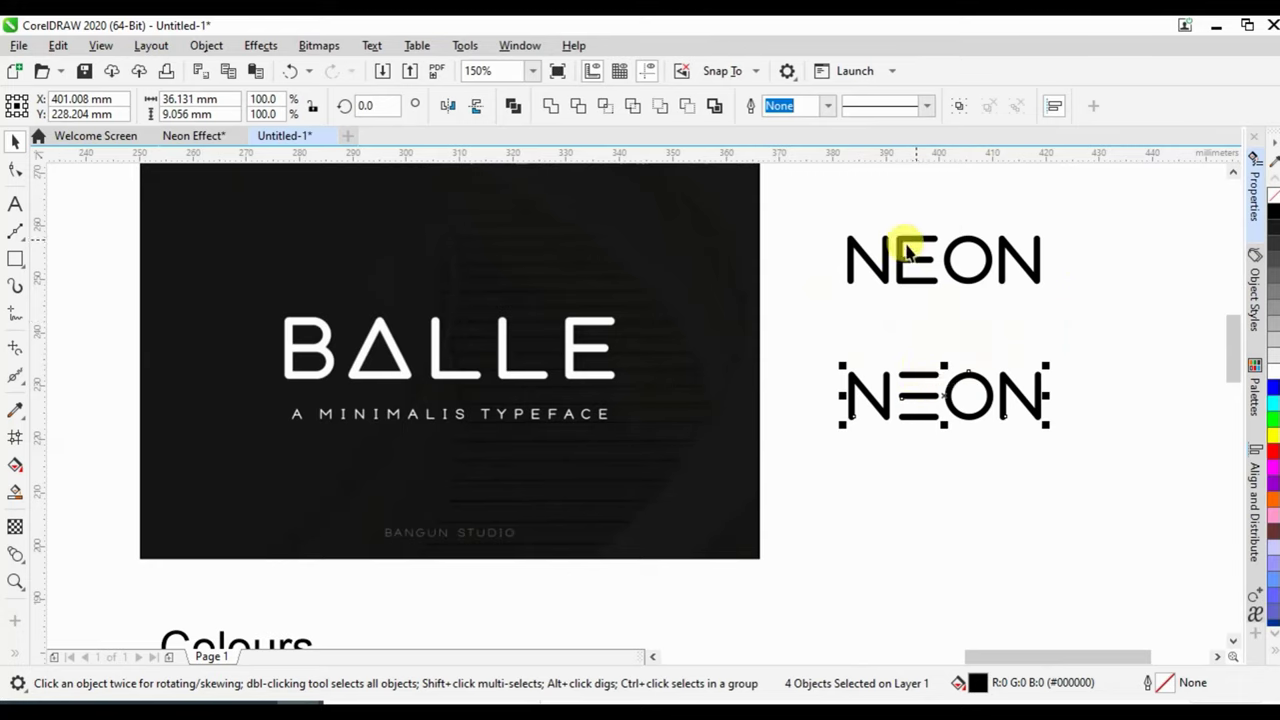
drag(1105, 343, 808, 457)
scroll(1088, 318, down, 2)
drag(1020, 358, 188, 270)
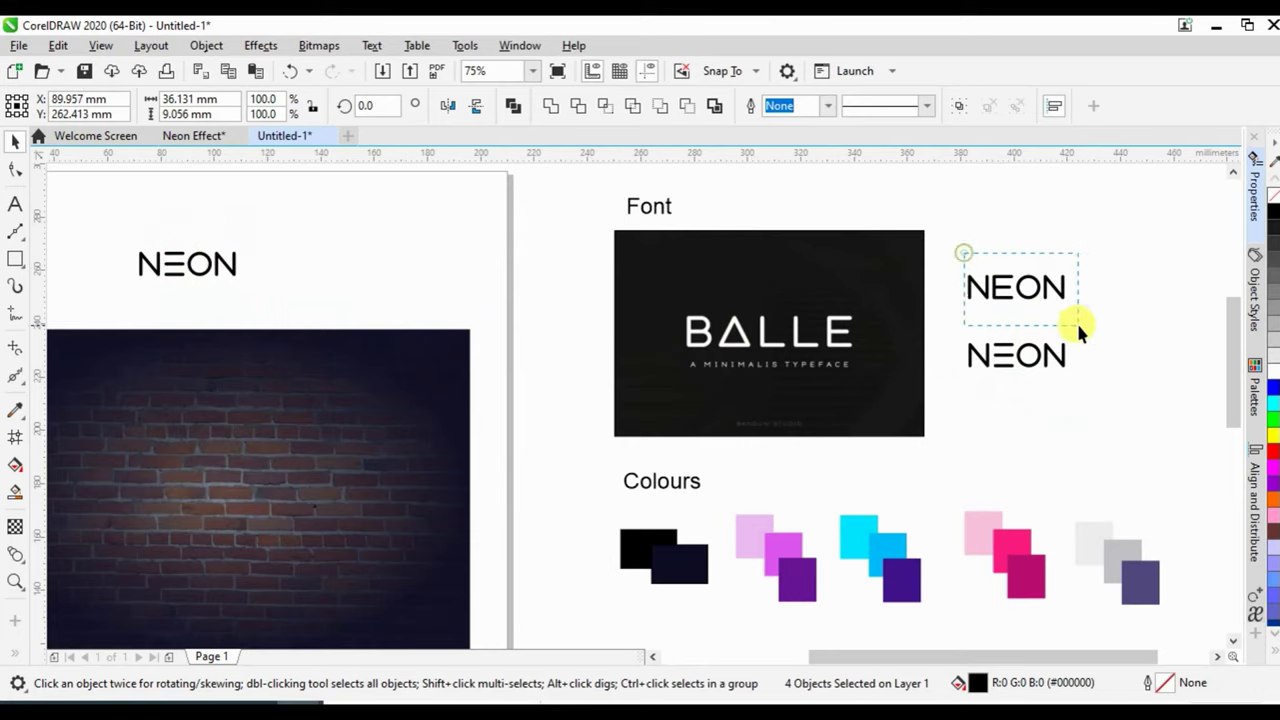
drag(1074, 322, 1076, 323)
drag(1020, 287, 192, 232)
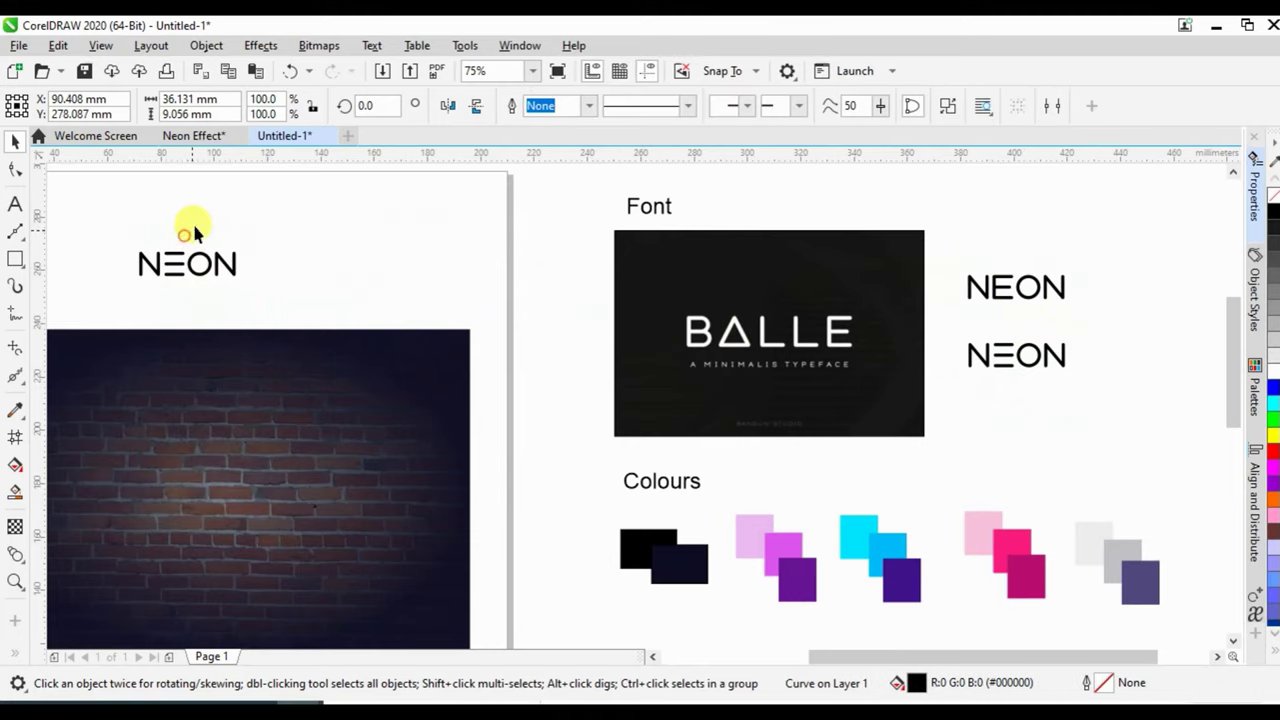
Scale the upper NEON word proportionally to 187.6%.
scroll(192, 232, up, 3)
scroll(154, 270, up, 2)
scroll(602, 320, down, 2)
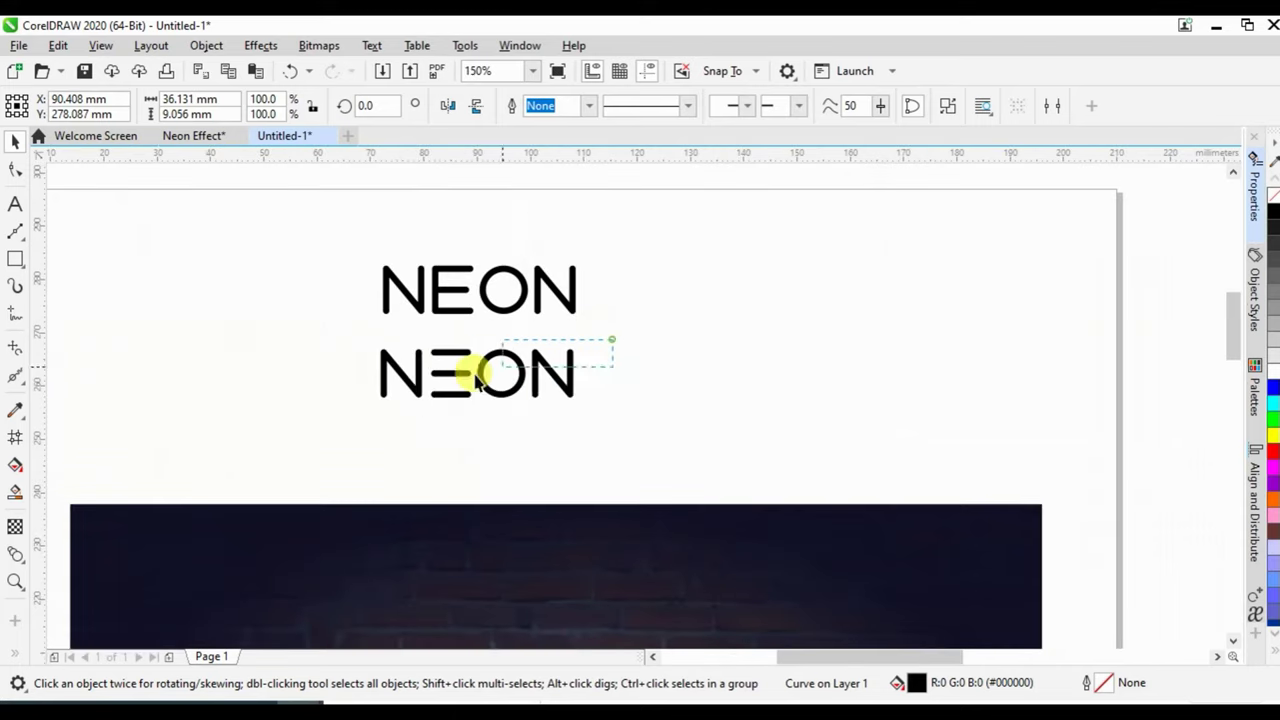
drag(530, 367, 374, 404)
scroll(671, 307, down, 2)
click(674, 305)
drag(481, 277, 752, 190)
scroll(537, 251, up, 2)
scroll(540, 240, down, 1)
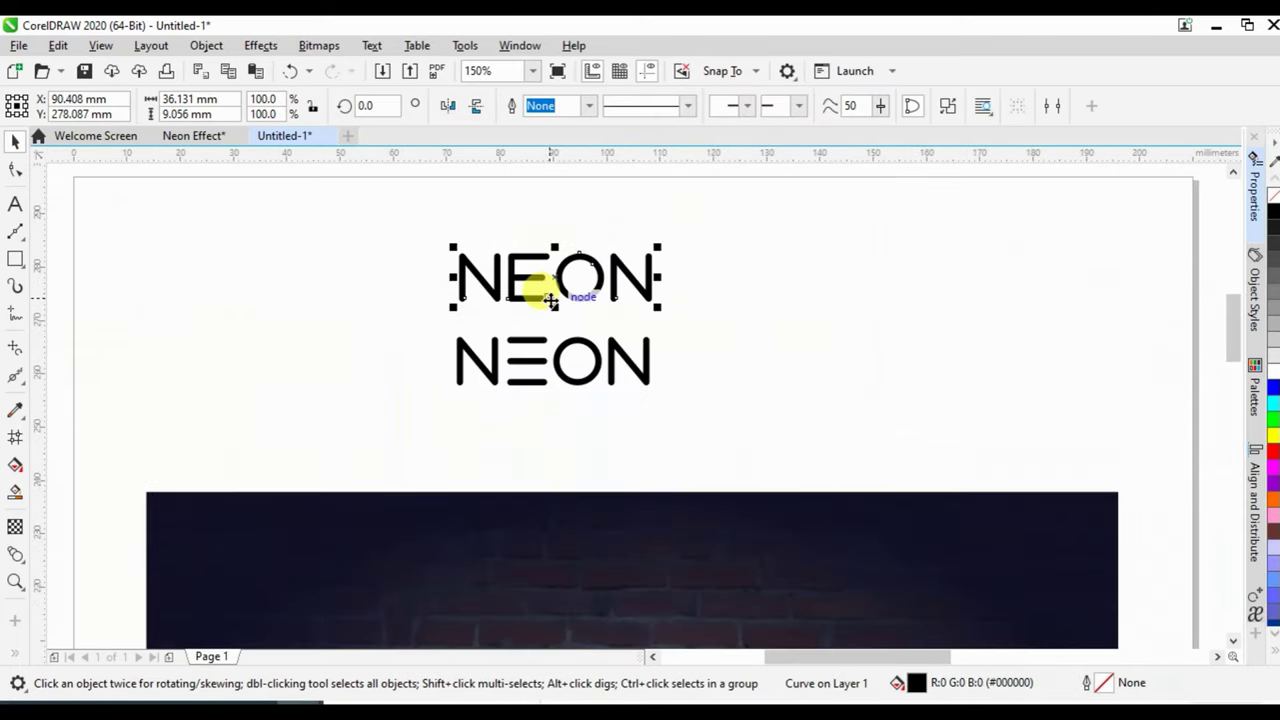
scroll(427, 210, down, 1)
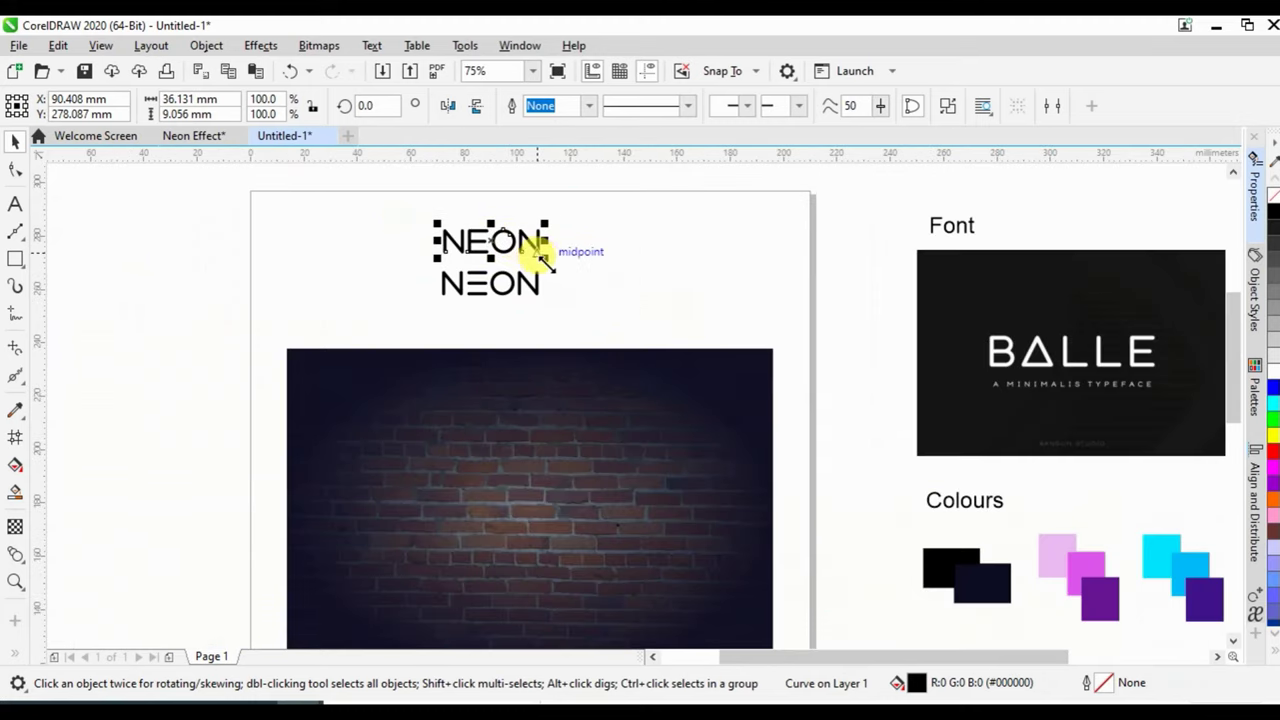
drag(541, 253, 627, 298)
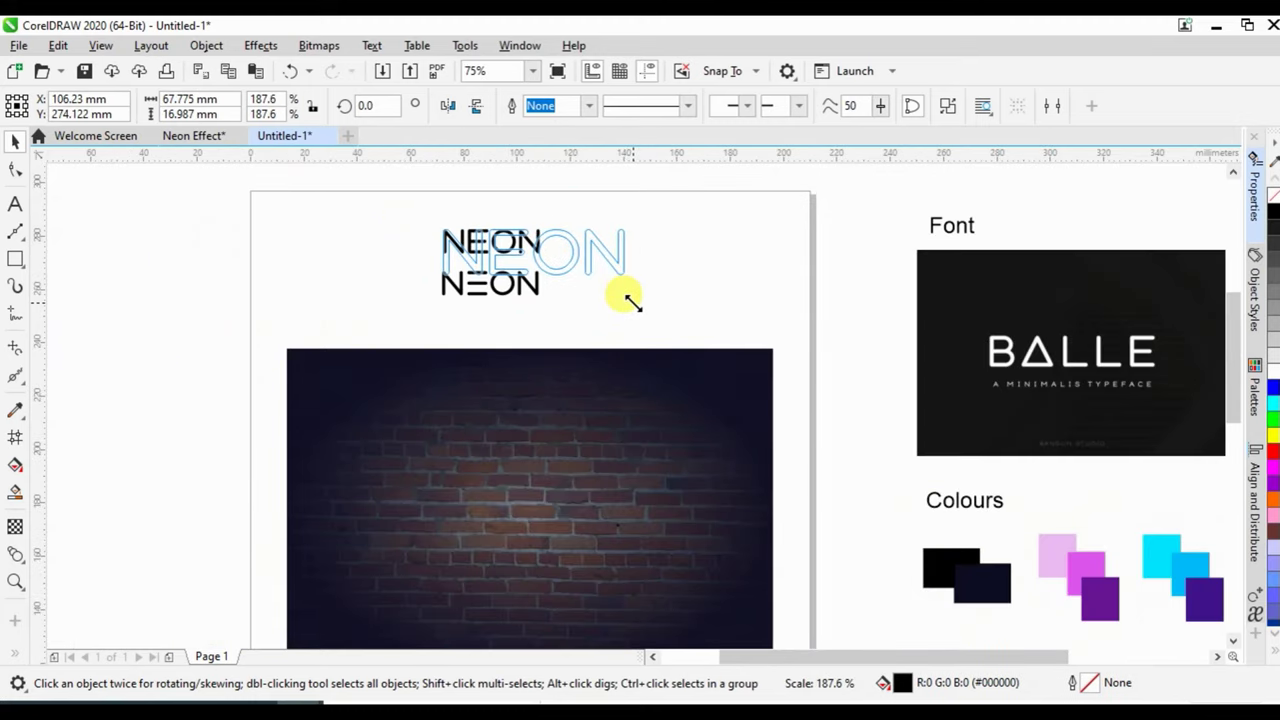
mouse_move(557, 251)
mouse_down()
mouse_move(527, 502)
mouse_move(539, 210)
mouse_up()
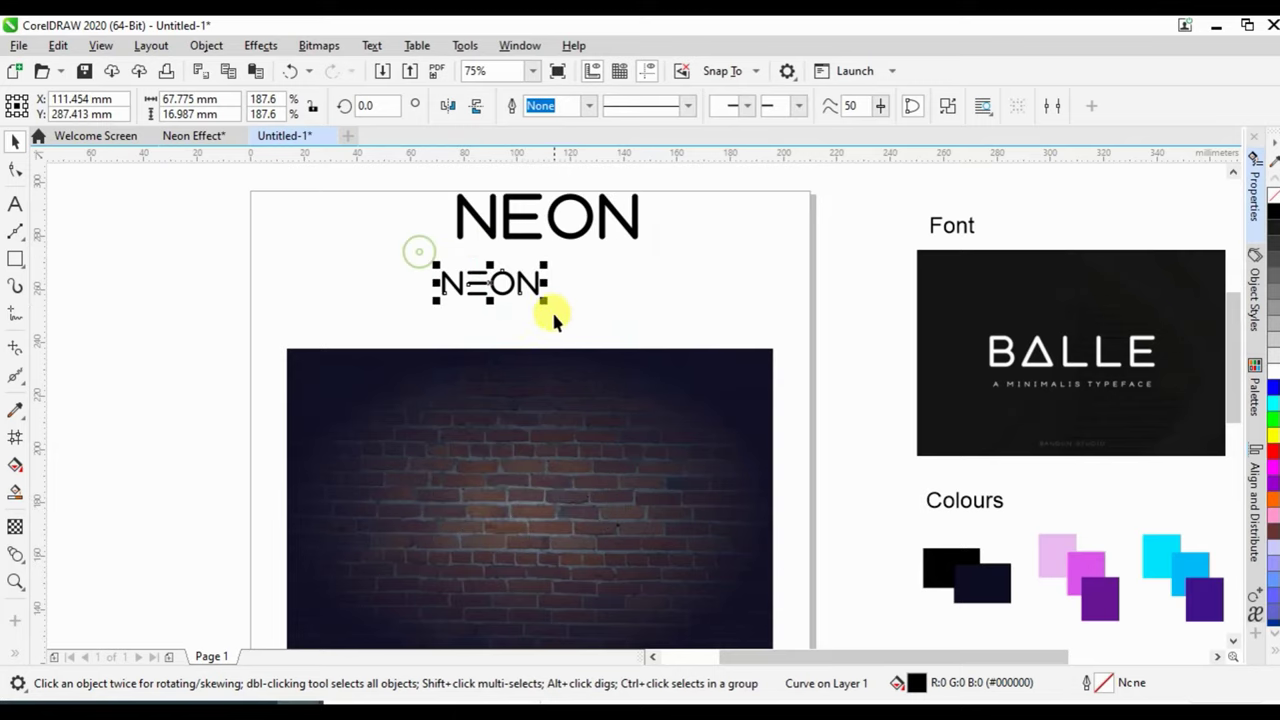
Break apart the small NEON, double its size, centre it on the wall, and weld it.
key(ctrl+k)
drag(542, 300, 665, 330)
drag(549, 300, 536, 511)
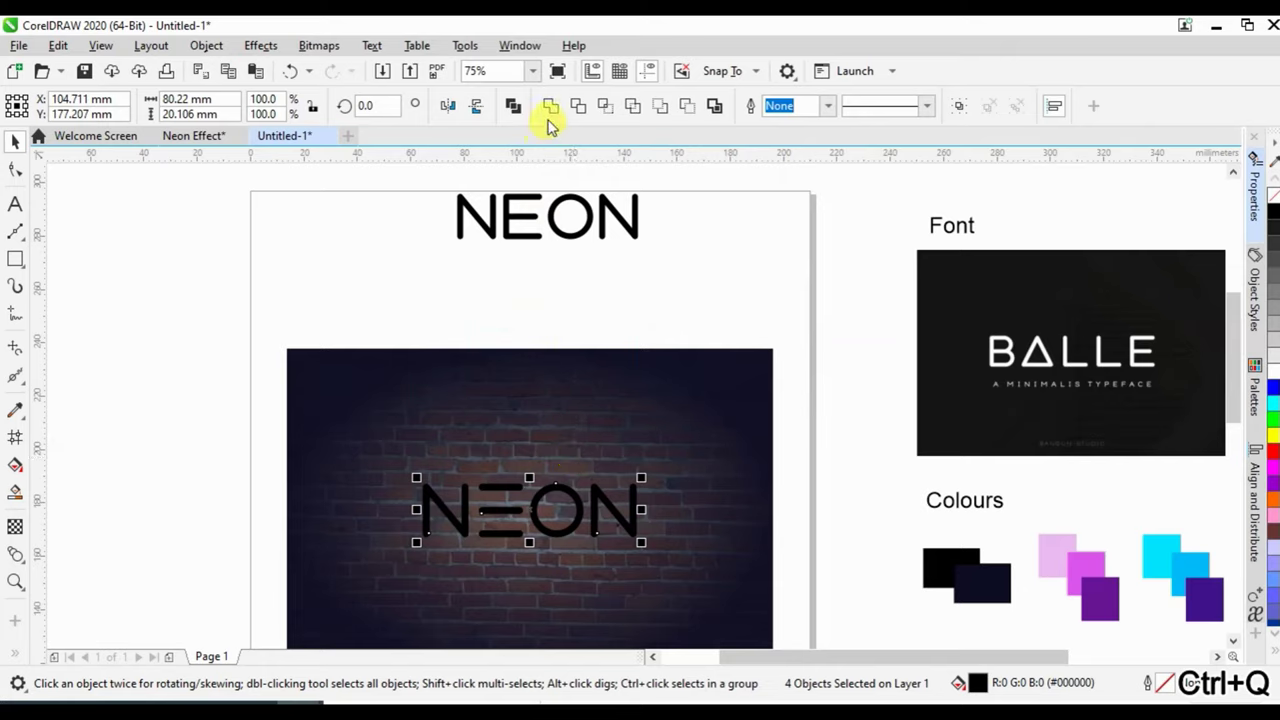
click(548, 107)
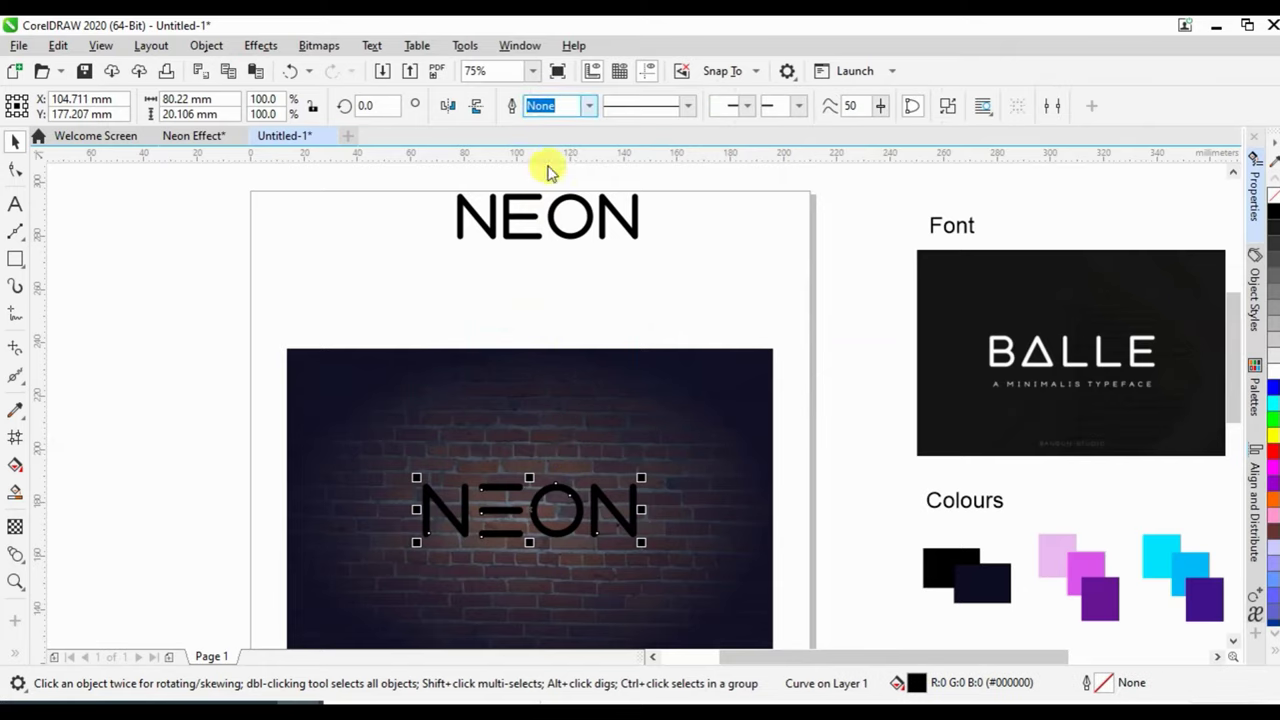
Delete the spare NEON above the image and reselect the welded shape.
click(649, 182)
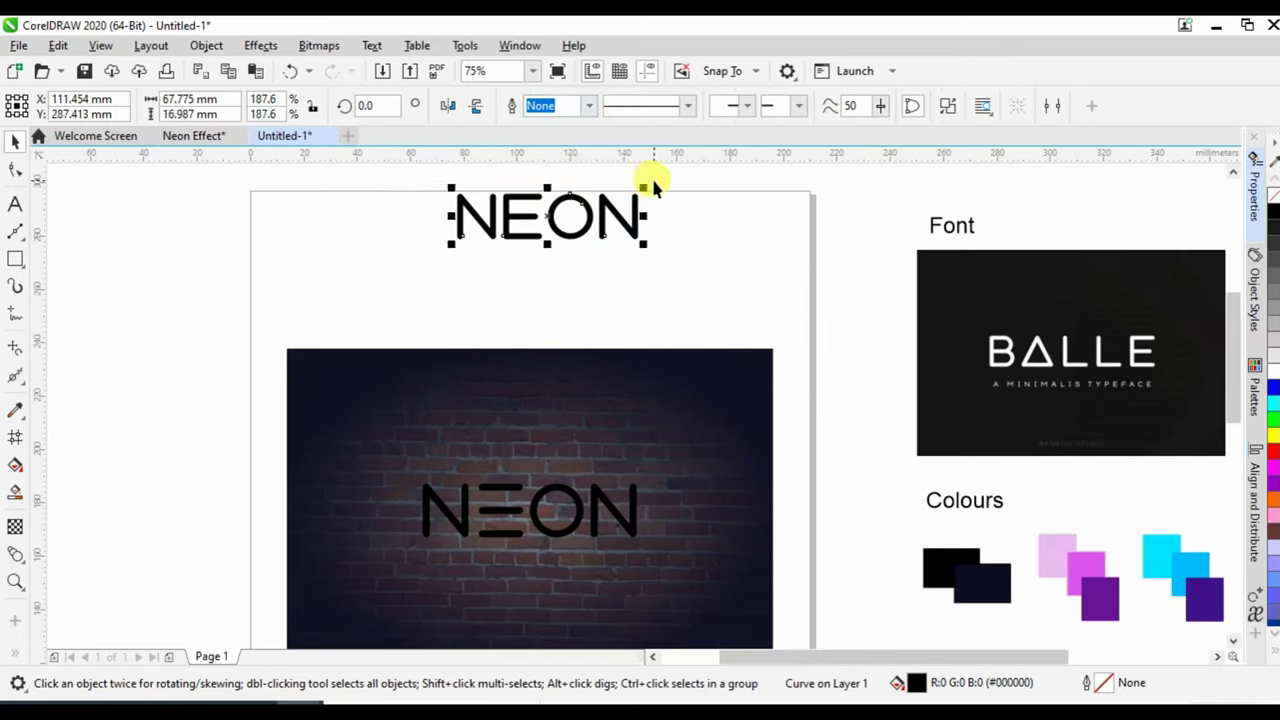
key(Delete)
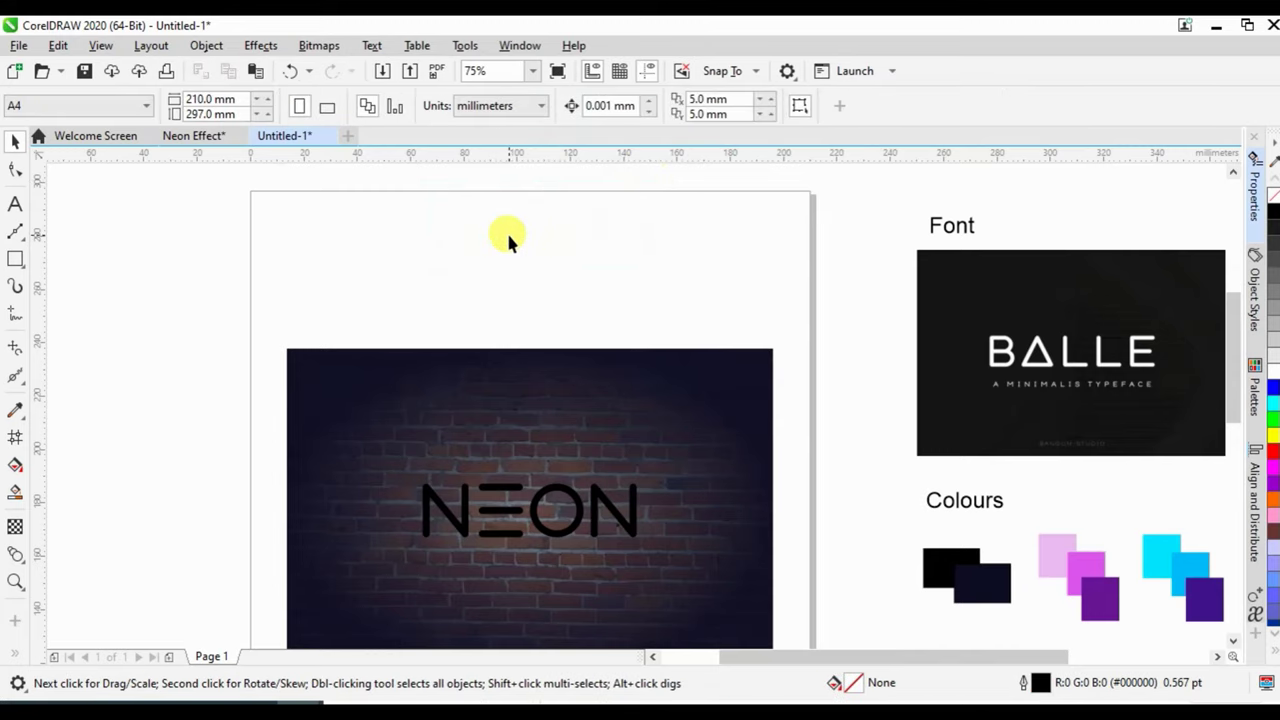
scroll(465, 365, down, 2)
scroll(520, 365, up, 3)
scroll(530, 358, down, 2)
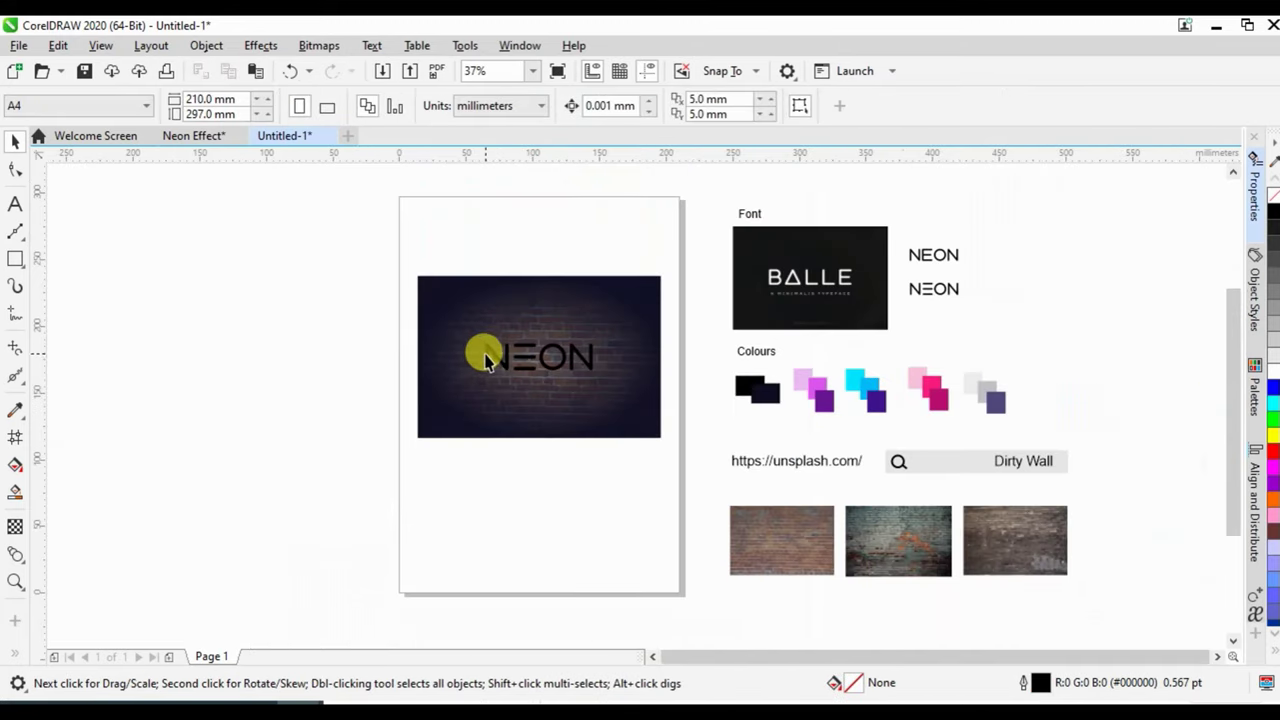
scroll(560, 352, up, 2)
click(580, 345)
scroll(528, 330, up, 2)
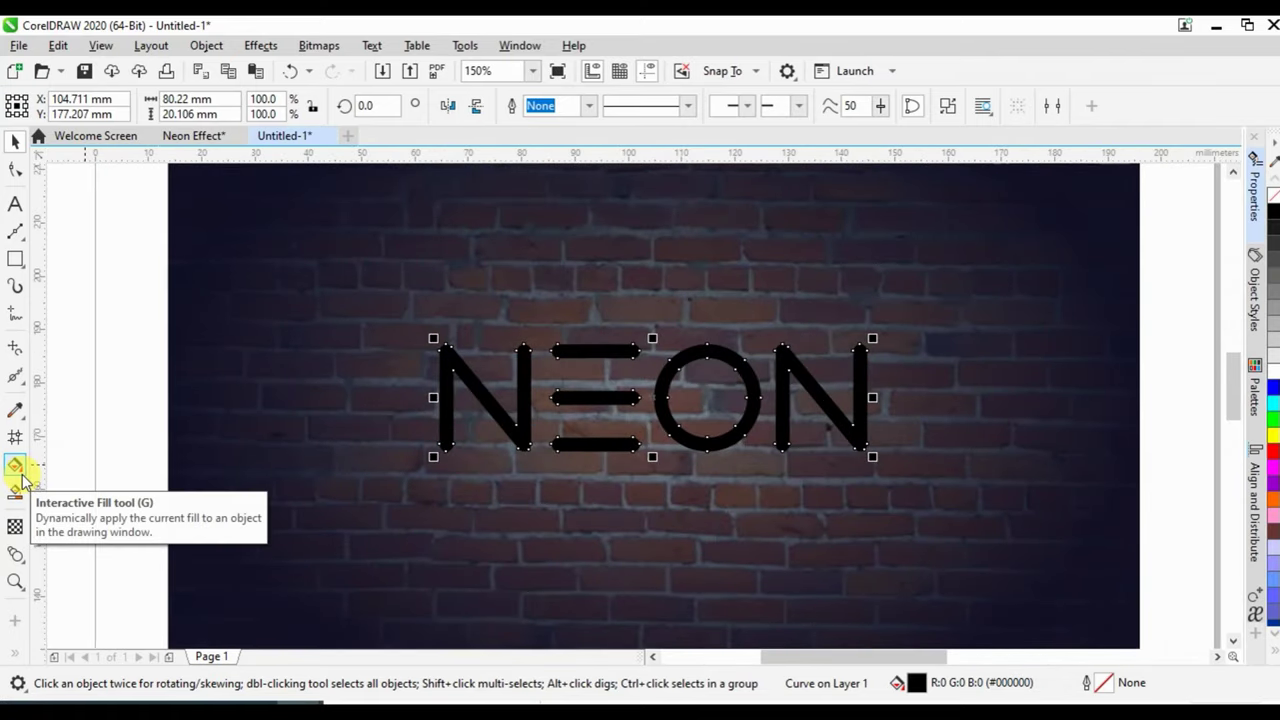
Add an outward two-step contour around the NEON letters.
click(26, 565)
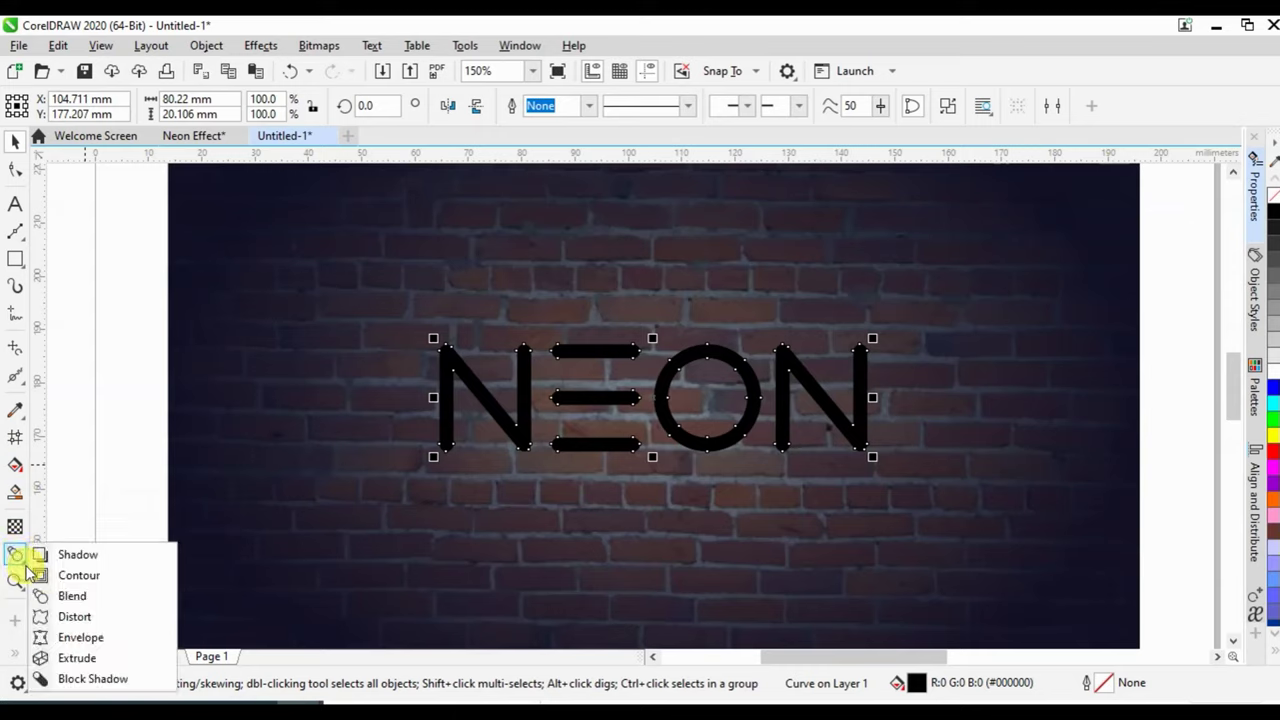
click(80, 576)
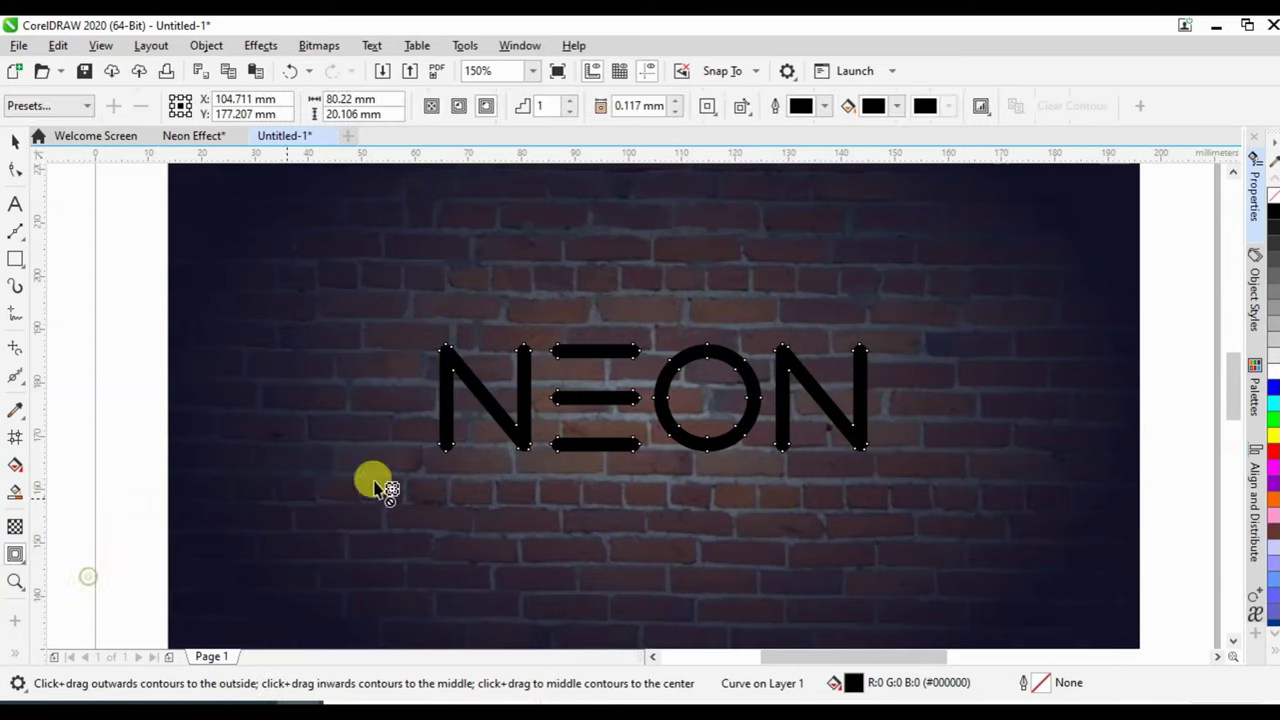
scroll(531, 343, up, 3)
drag(520, 350, 518, 312)
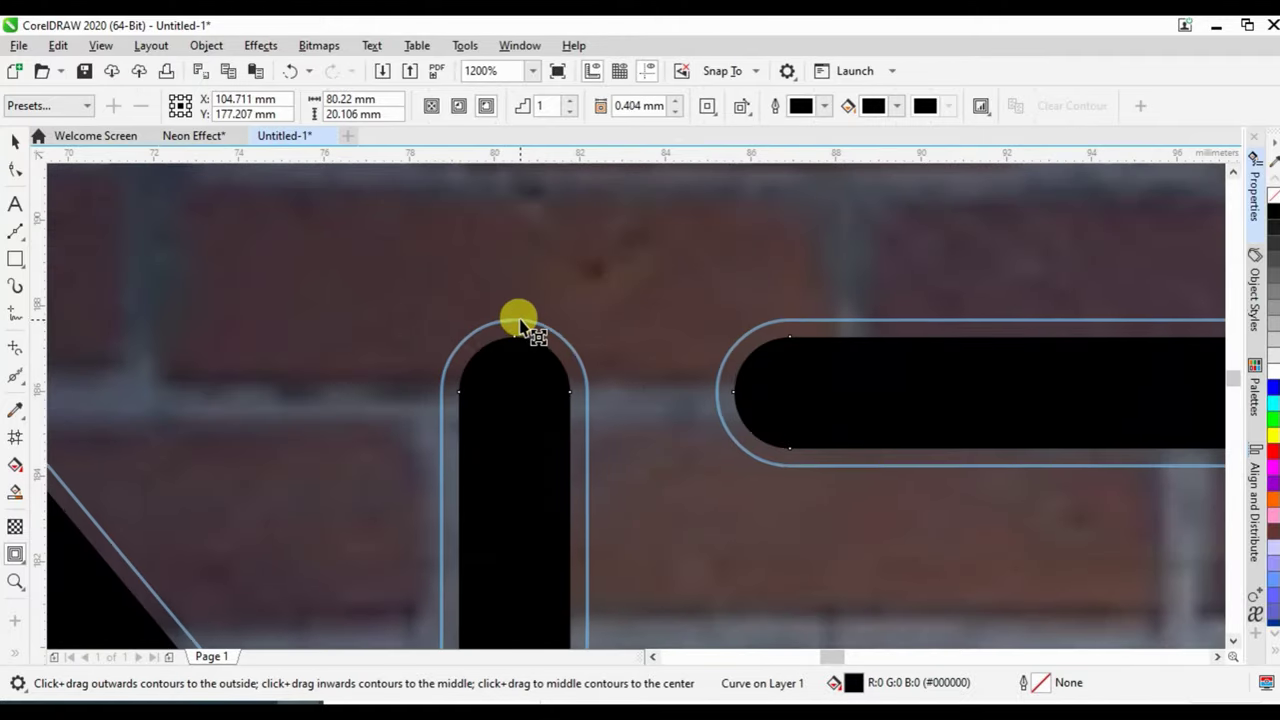
drag(518, 312, 517, 309)
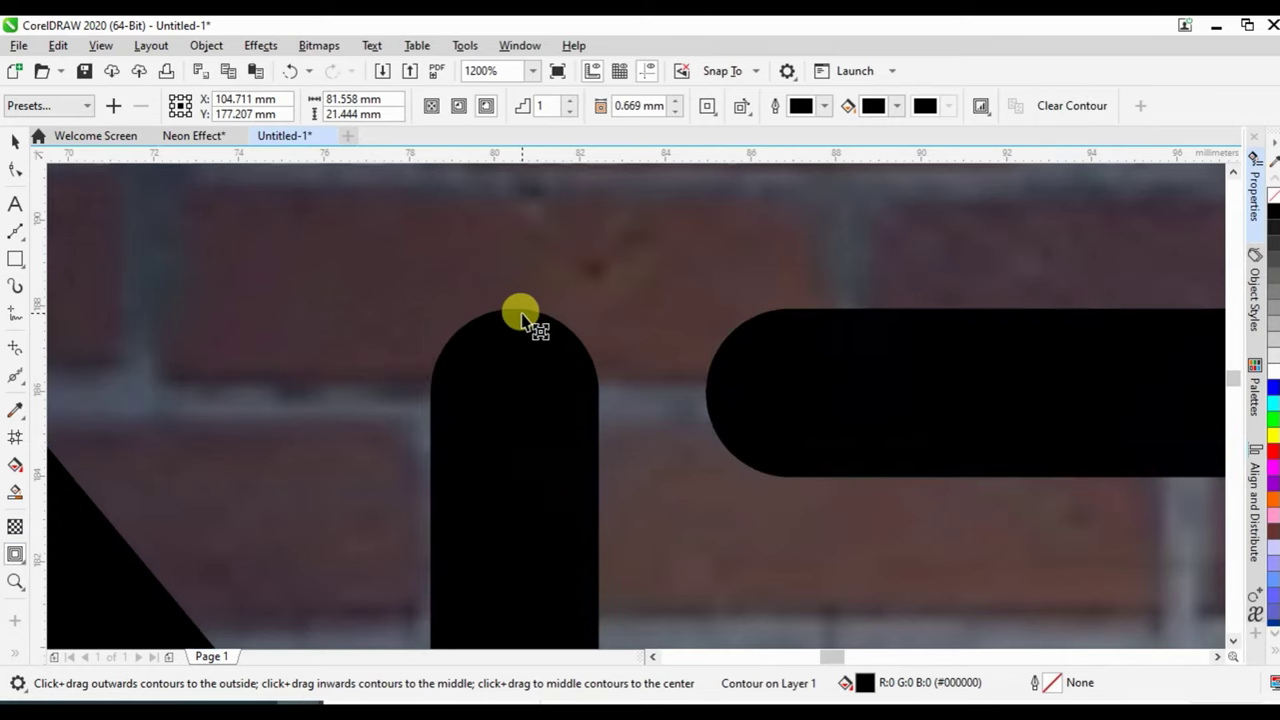
scroll(519, 311, down, 1)
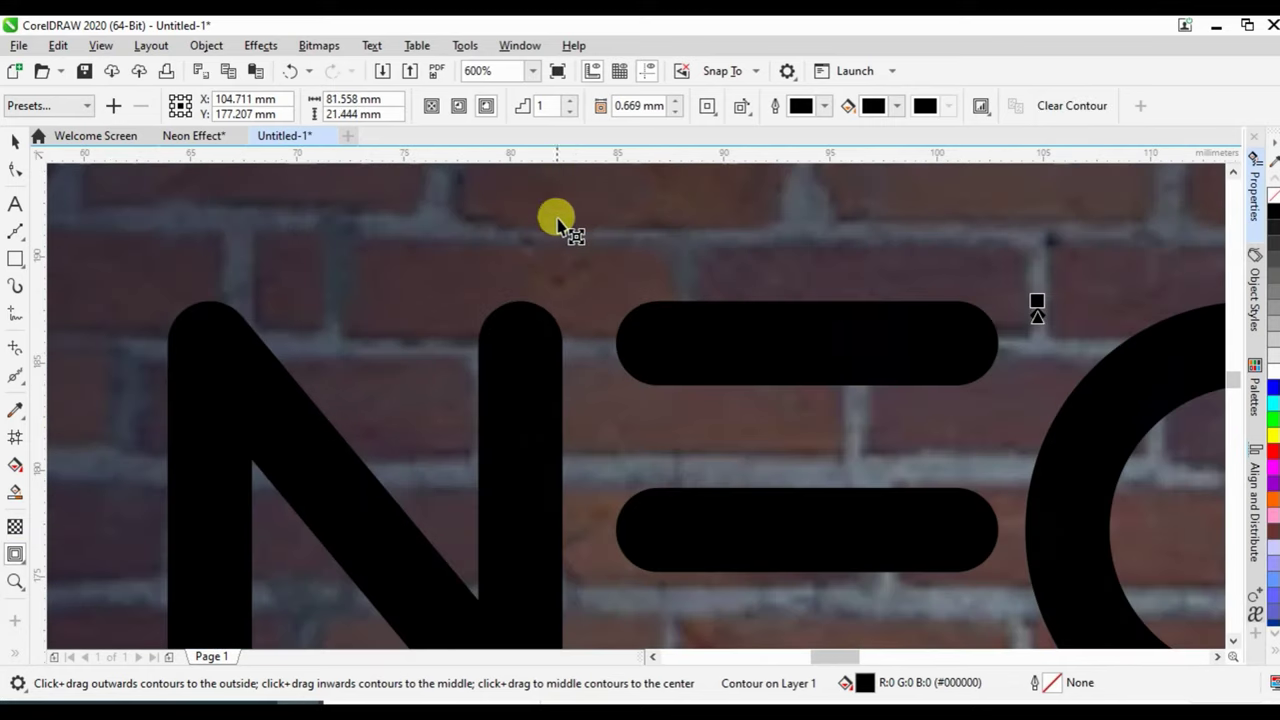
click(570, 101)
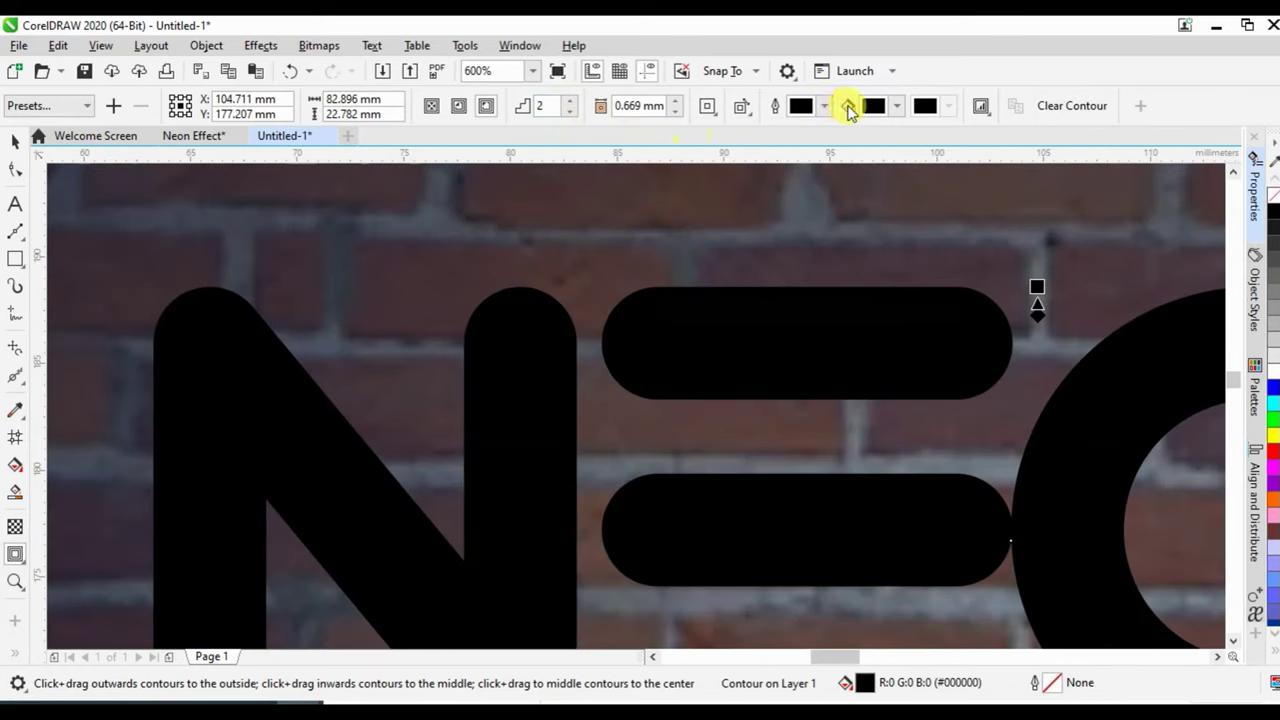
Set the contour's outline and fill colours to red.
click(822, 107)
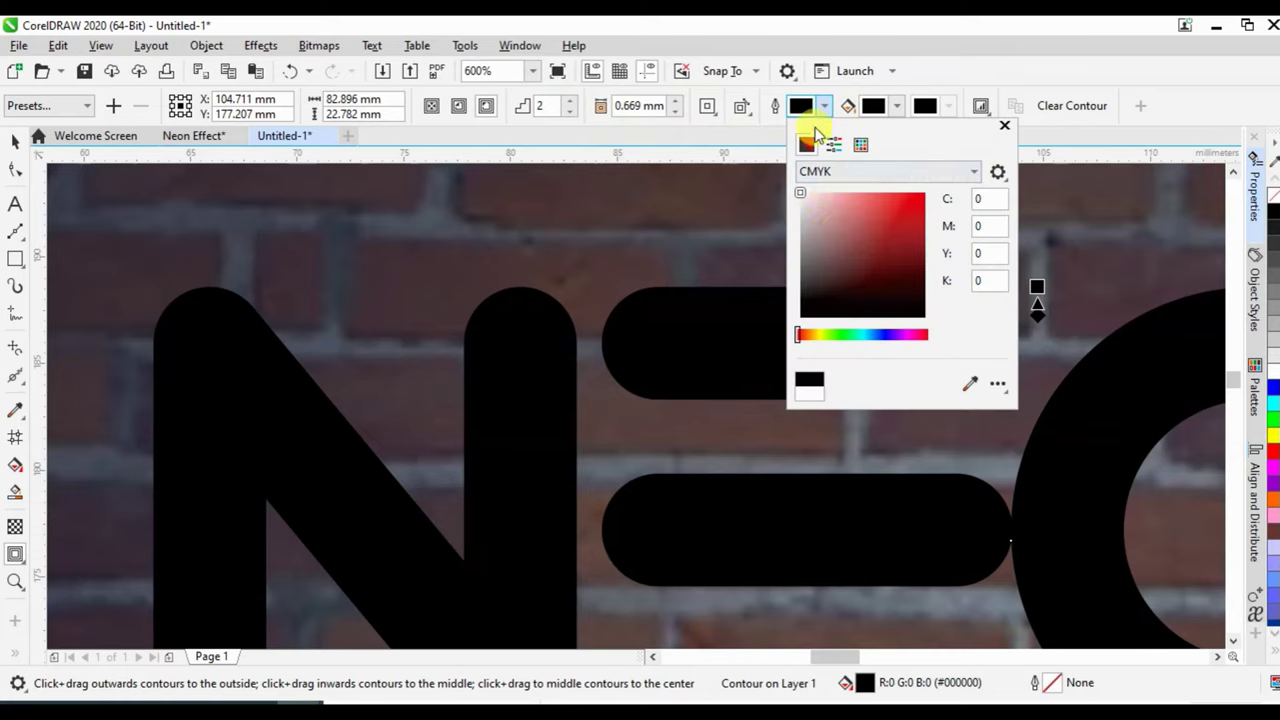
click(865, 209)
click(920, 196)
click(898, 106)
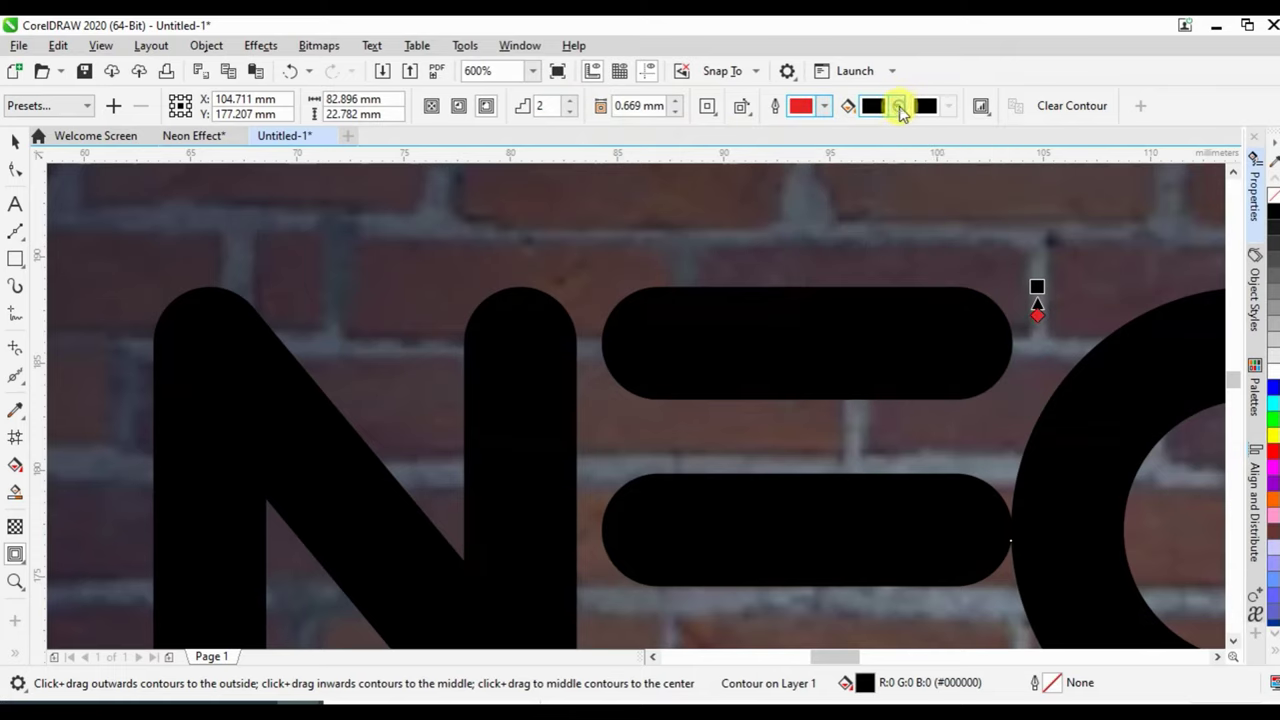
click(898, 106)
click(968, 205)
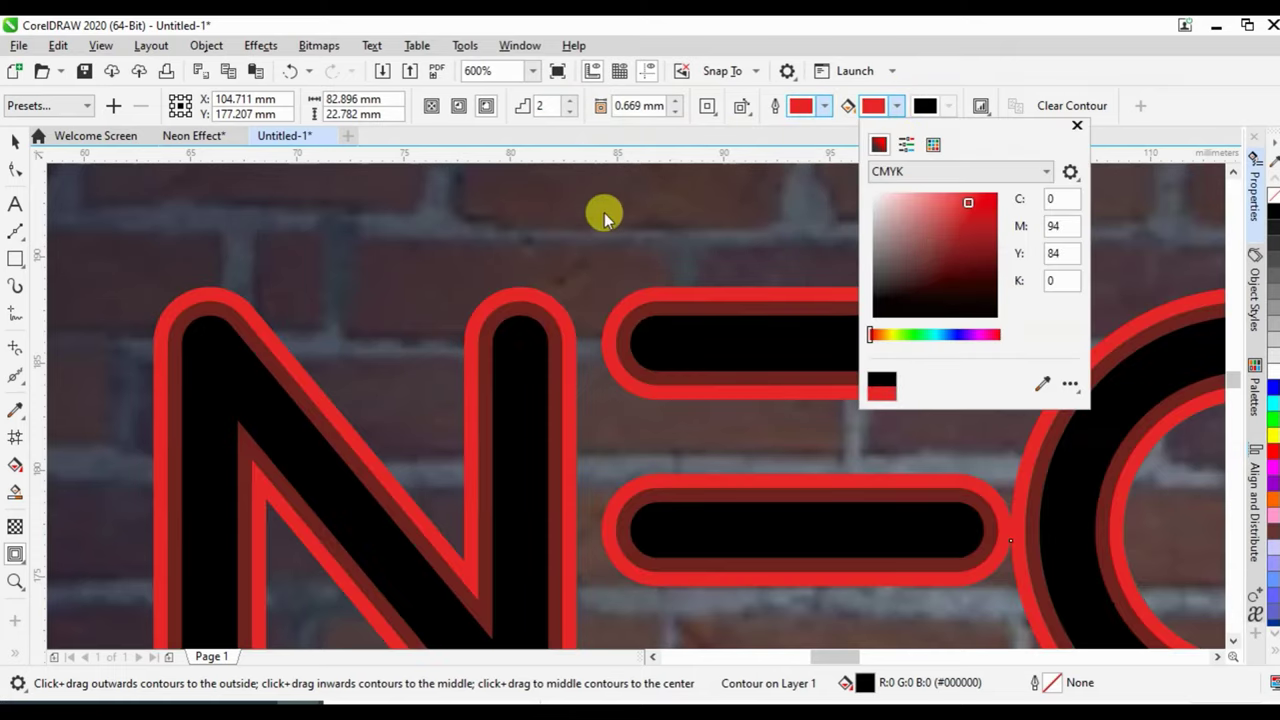
click(523, 306)
Tighten the contour offset to 0.66 mm.
scroll(523, 306, down, 2)
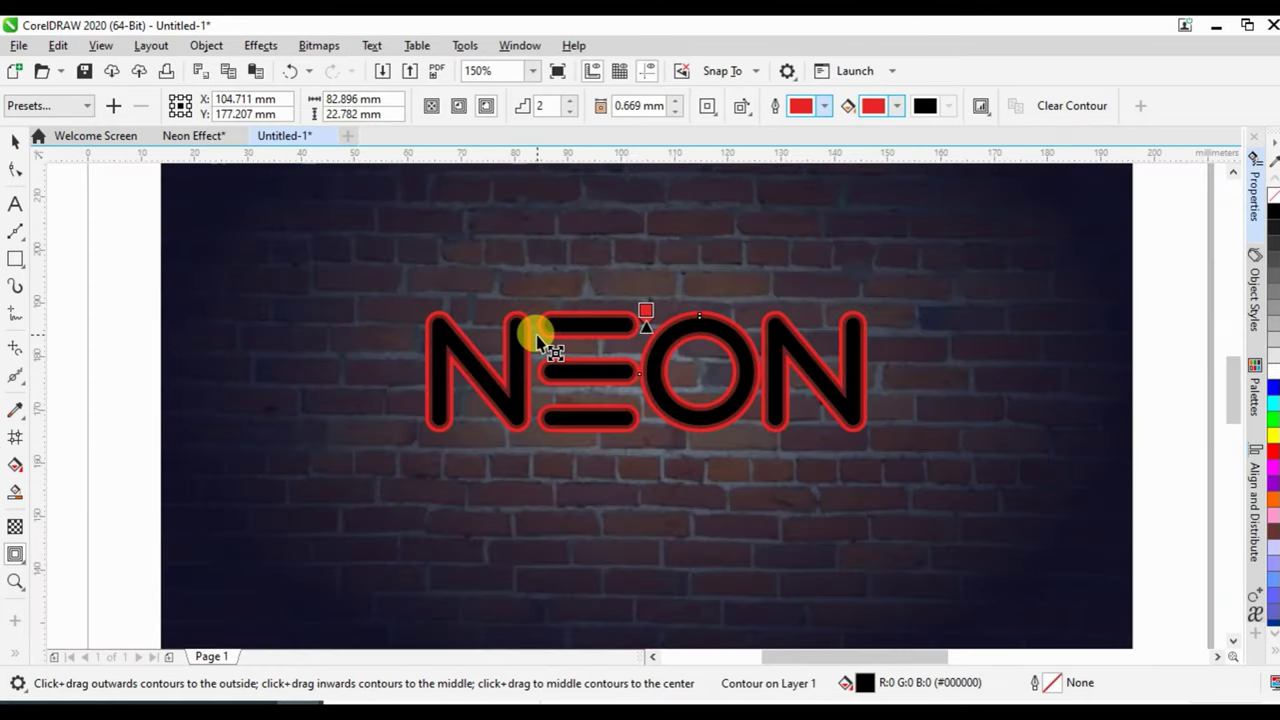
scroll(543, 343, up, 1)
scroll(766, 309, down, 1)
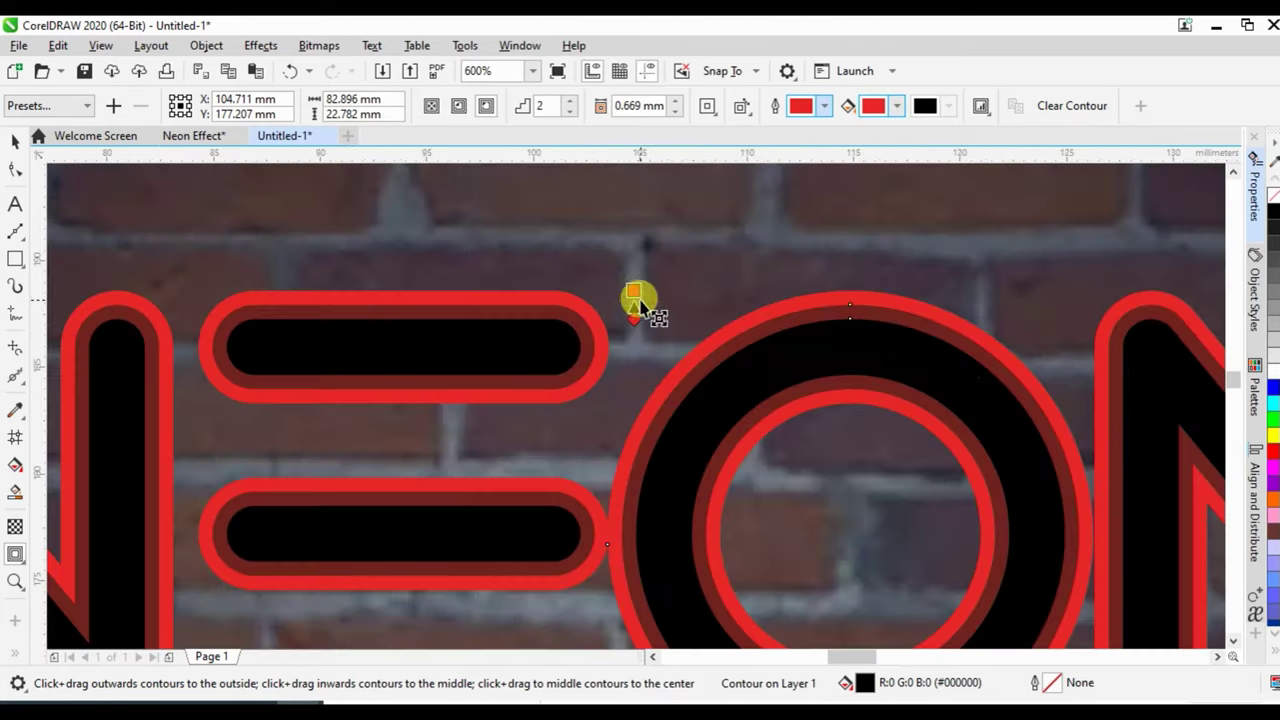
scroll(630, 295, up, 2)
scroll(630, 295, up, 2)
drag(654, 290, 655, 309)
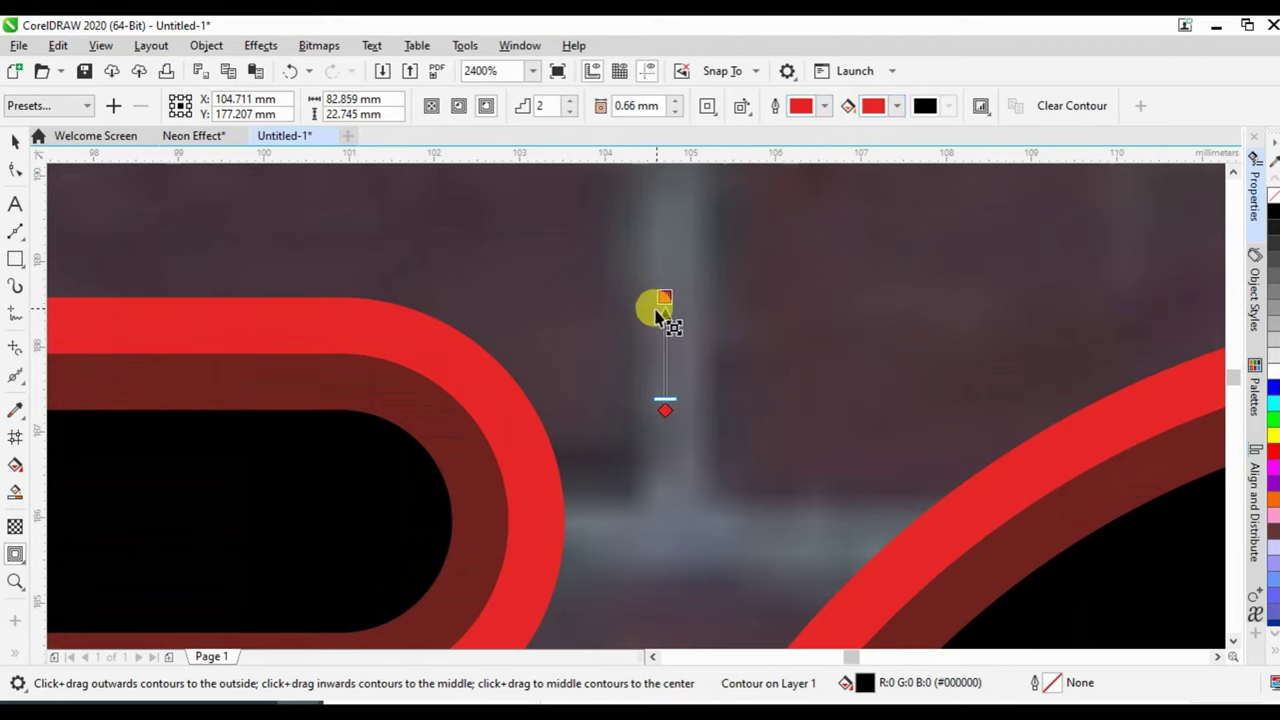
scroll(665, 312, down, 3)
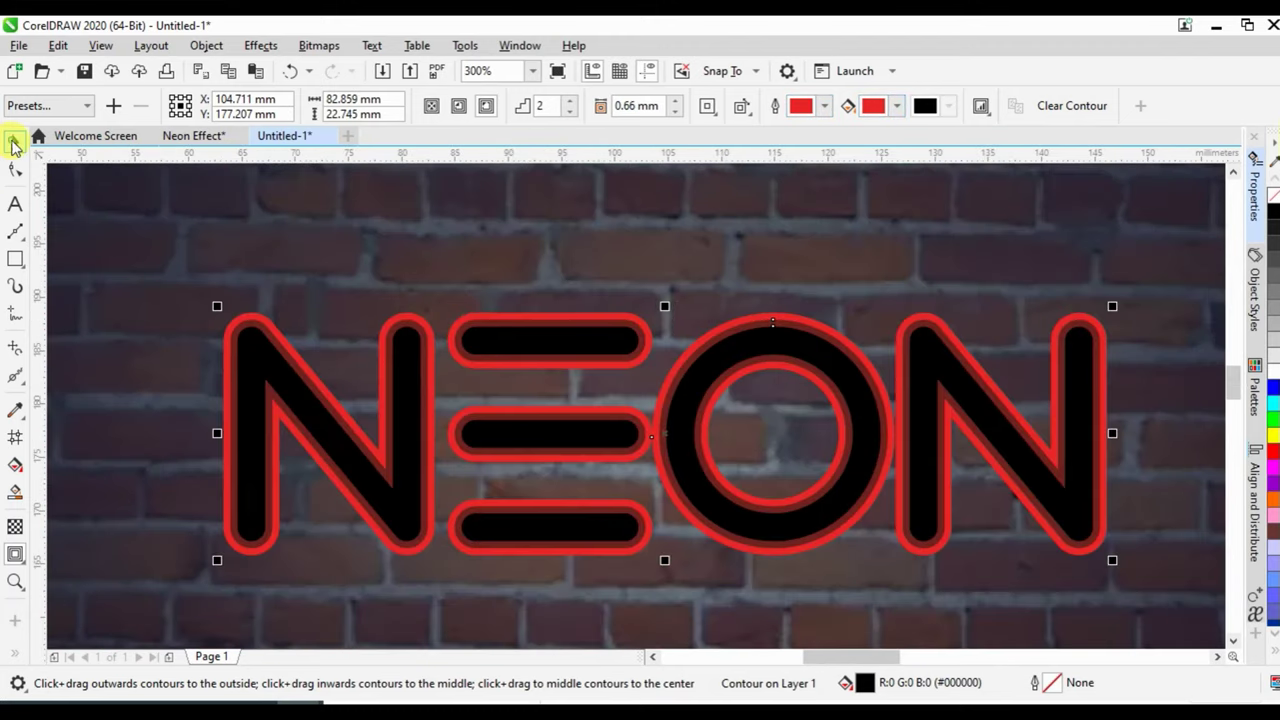
Convert the contoured NEON to curves, break the contour apart, and ungroup it into separate objects.
click(13, 145)
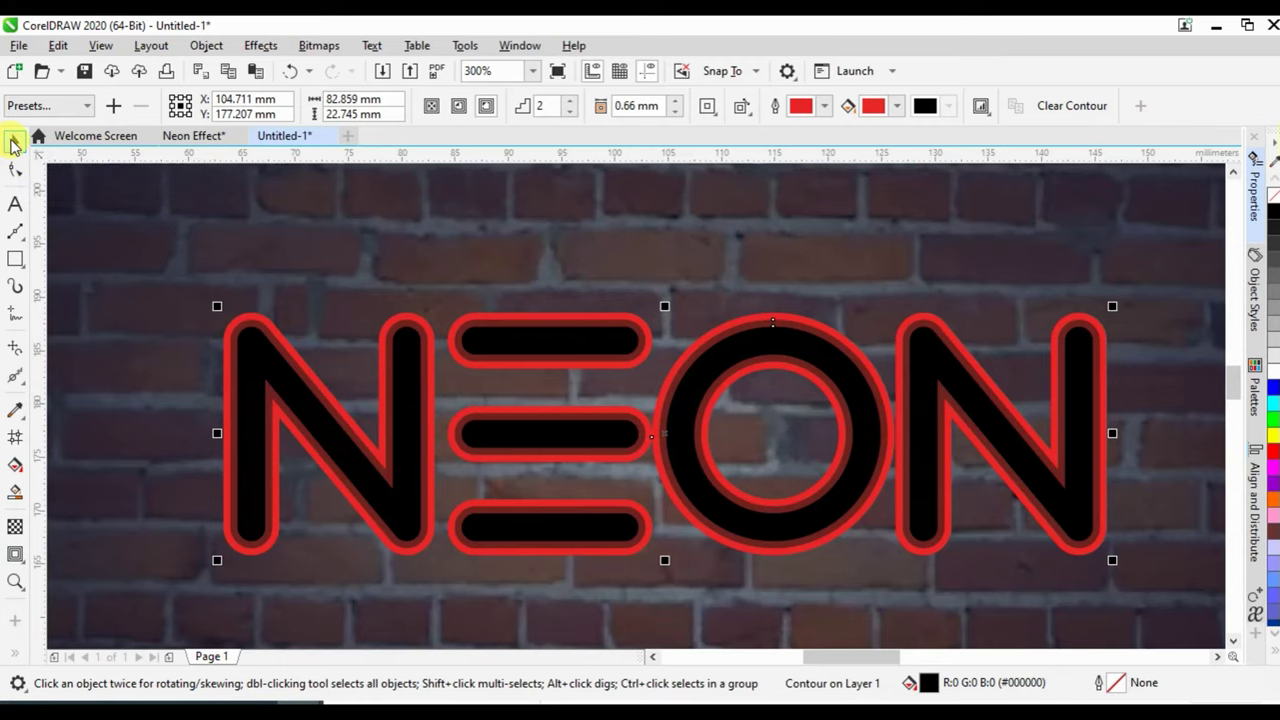
scroll(480, 343, down, 1)
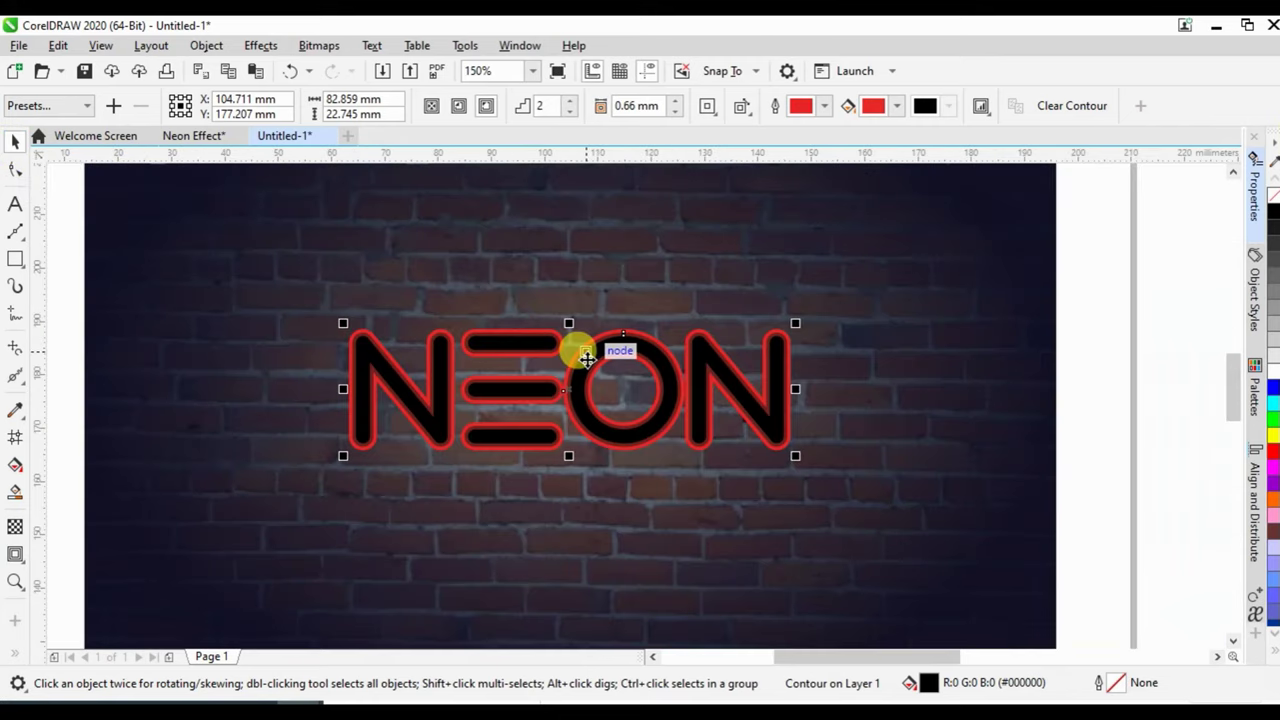
key(ctrl+q)
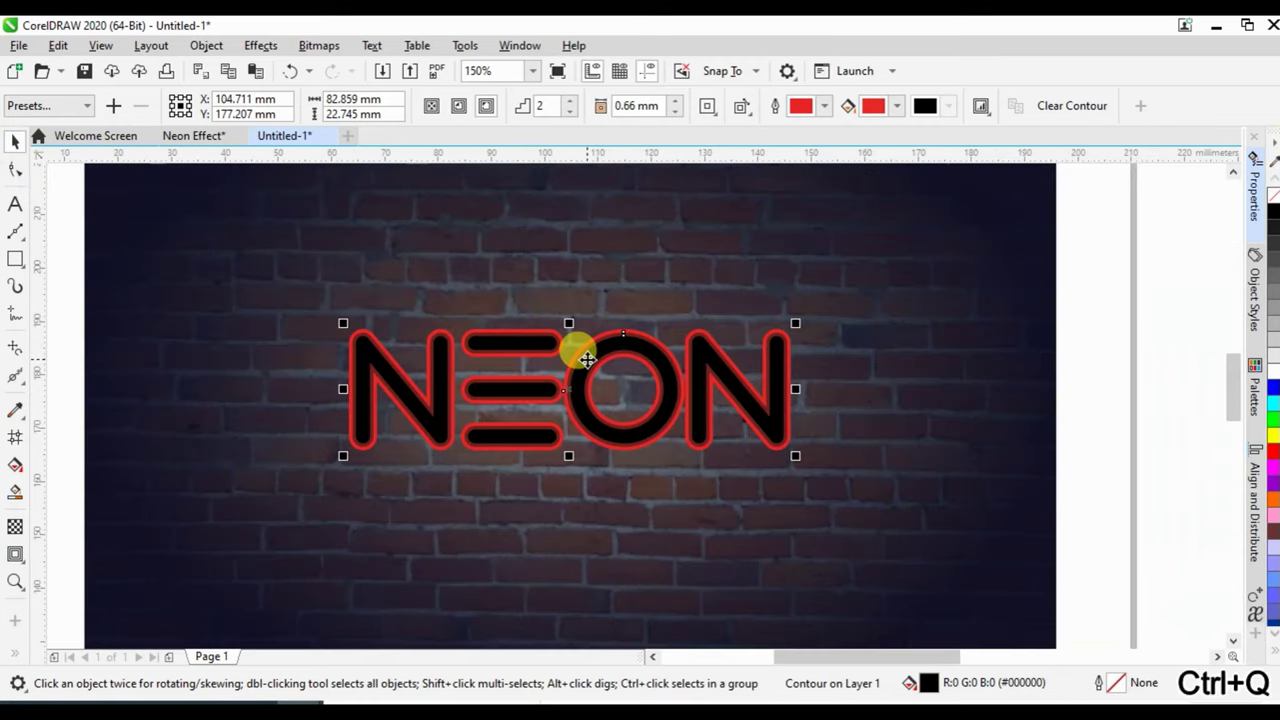
key(ctrl+k)
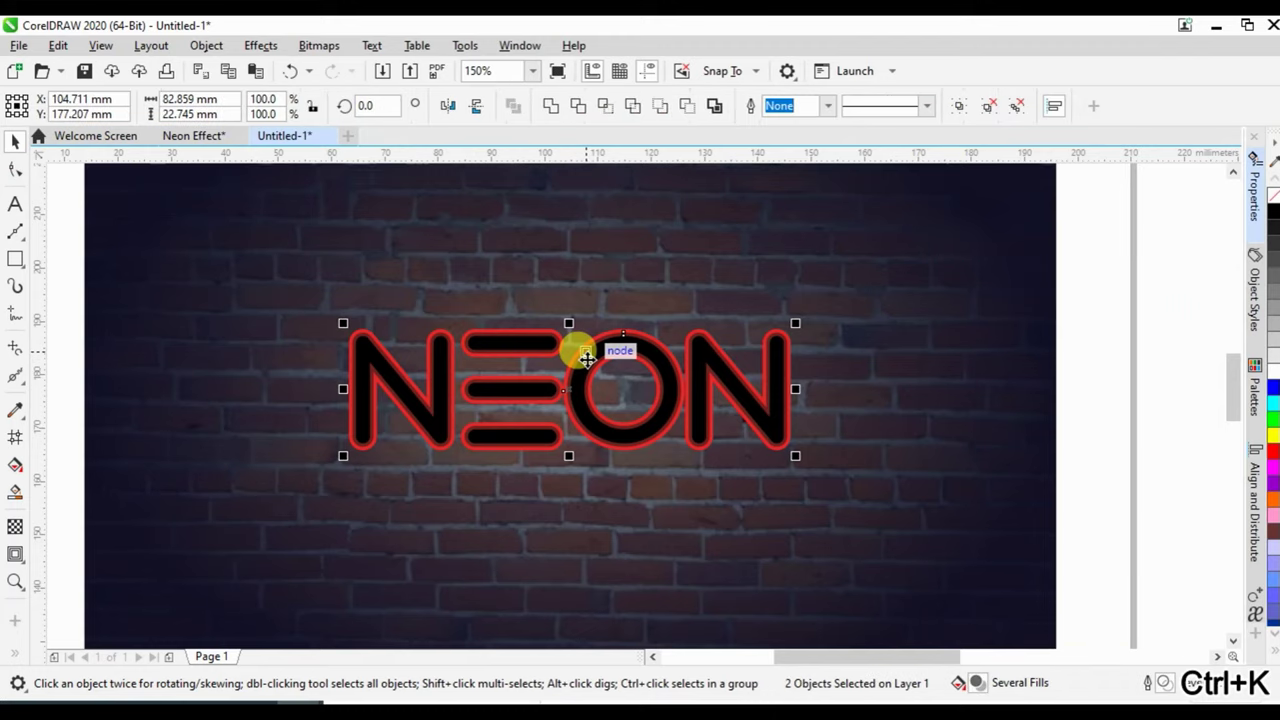
key(ctrl+u)
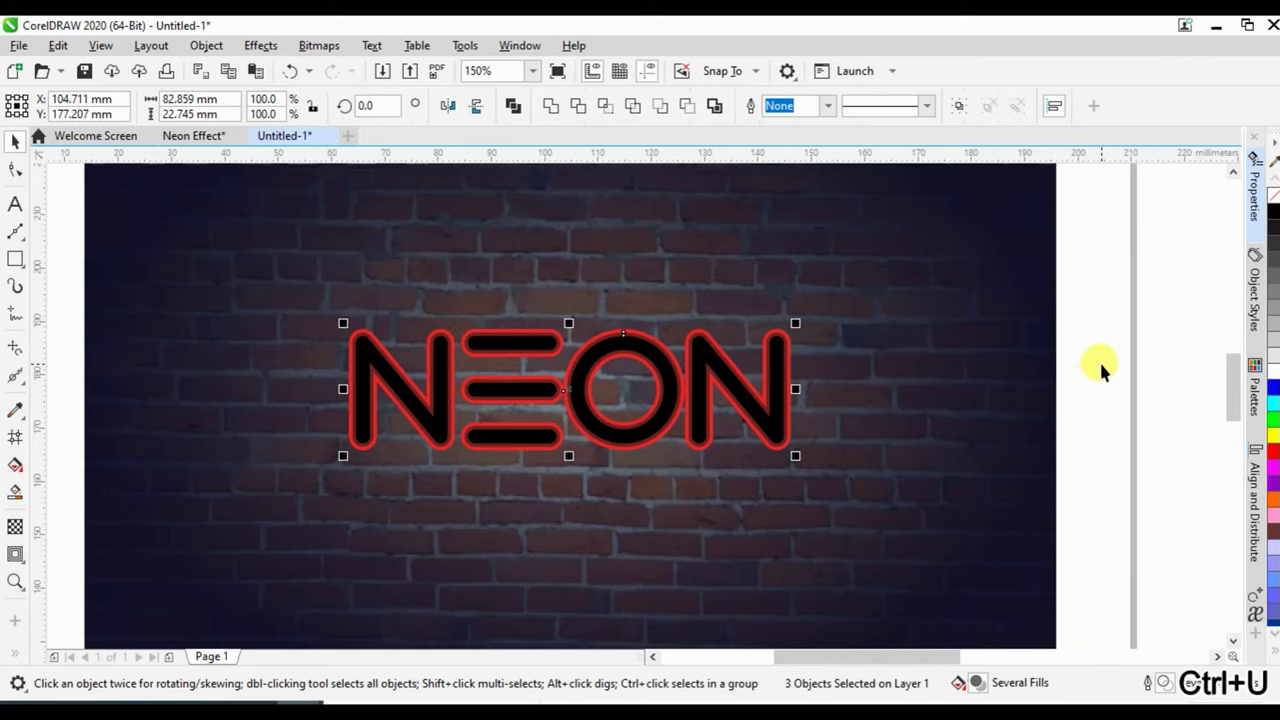
click(1099, 359)
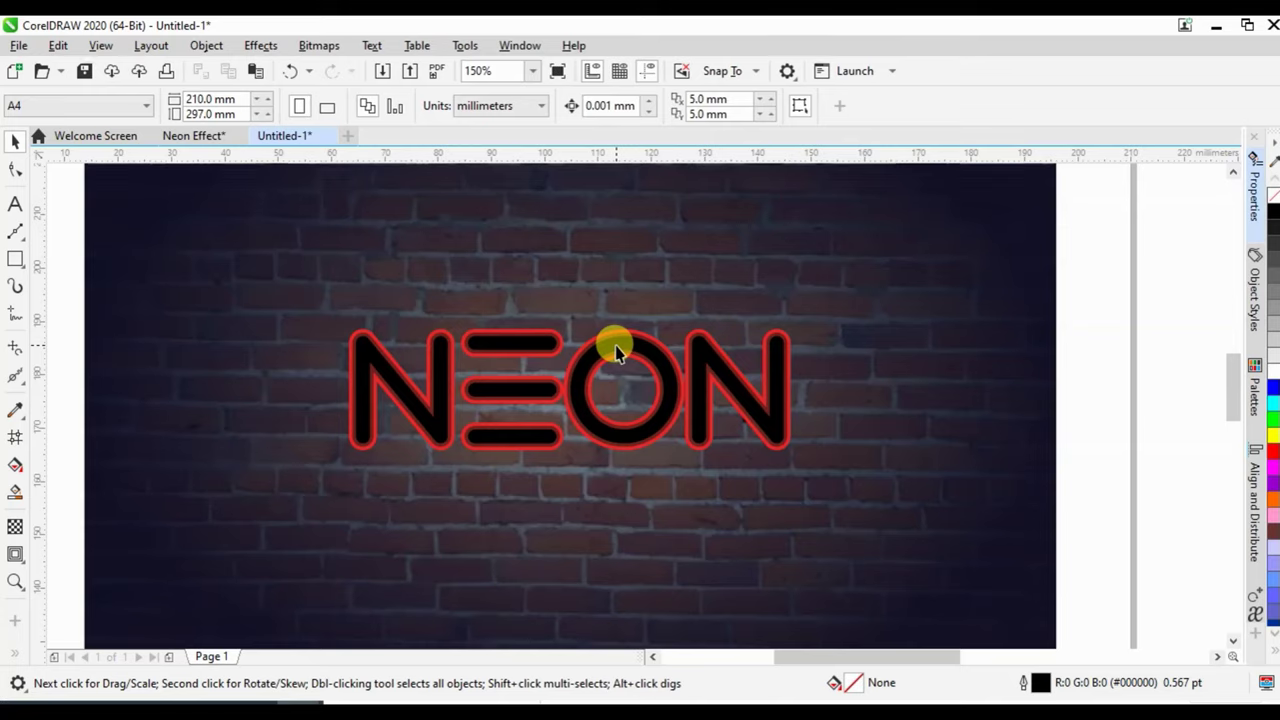
scroll(622, 345, up, 3)
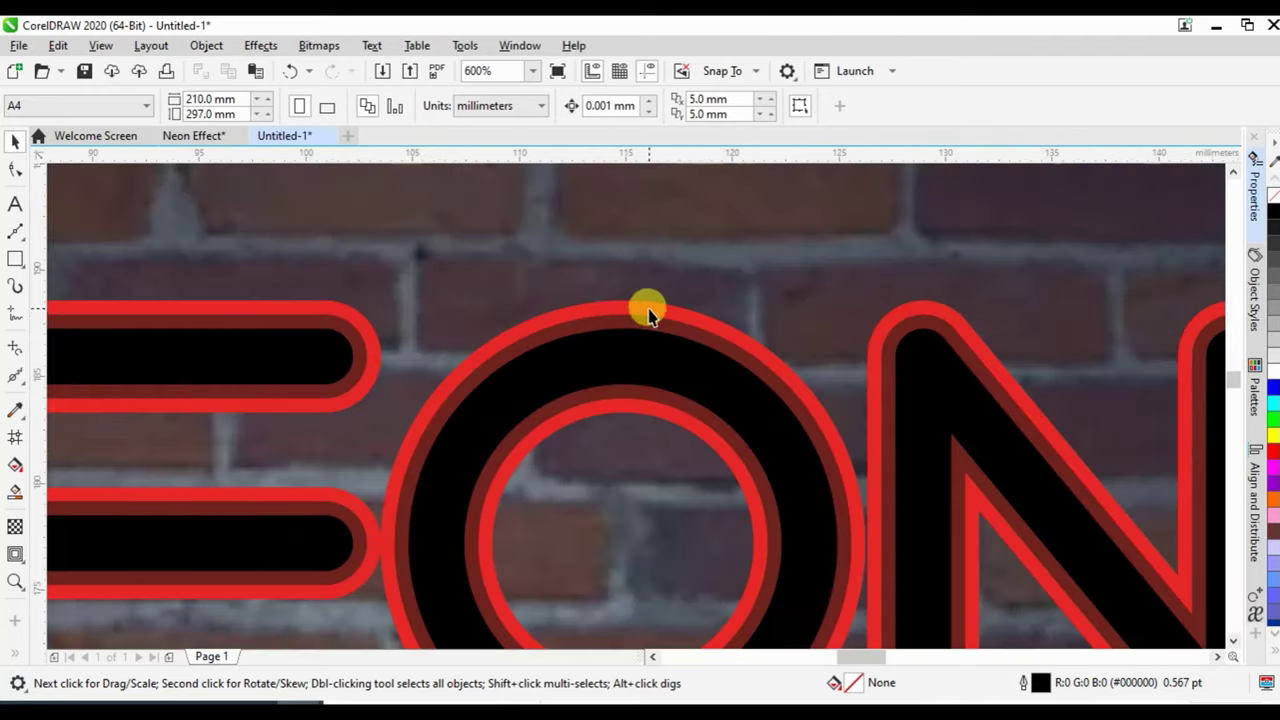
scroll(651, 312, down, 3)
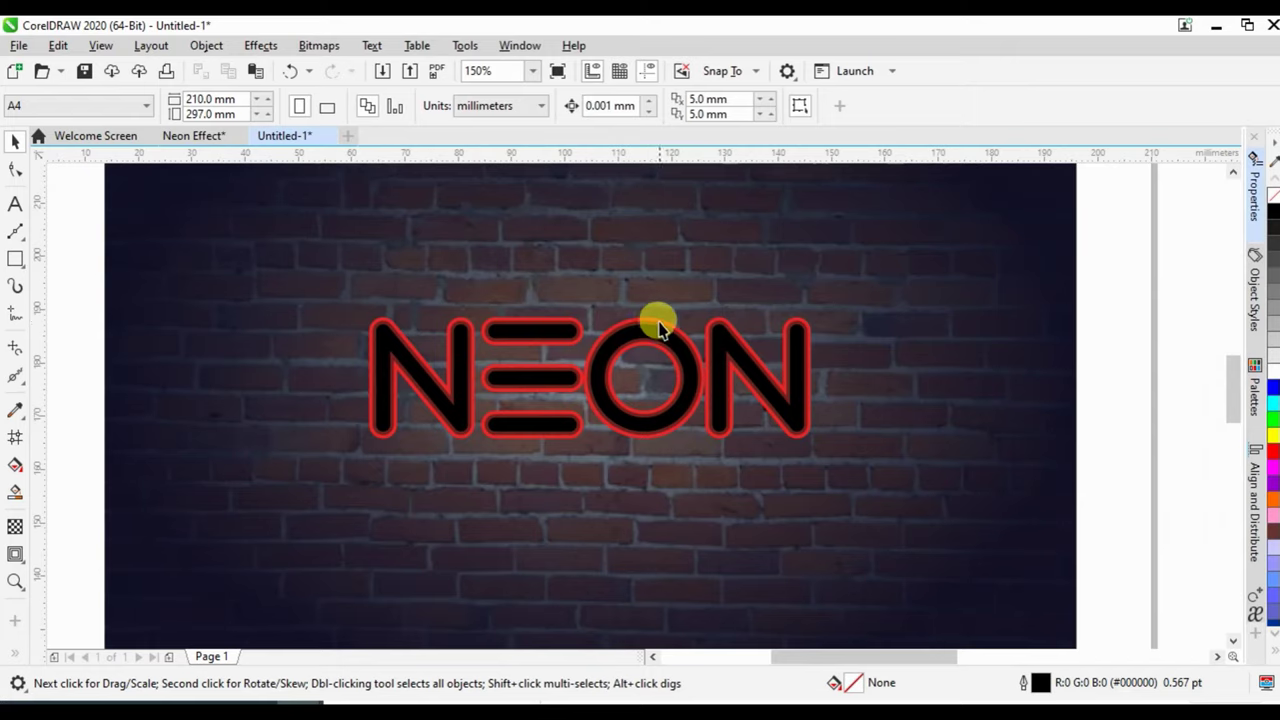
scroll(523, 329, up, 2)
scroll(523, 271, up, 2)
click(517, 257)
scroll(544, 270, down, 1)
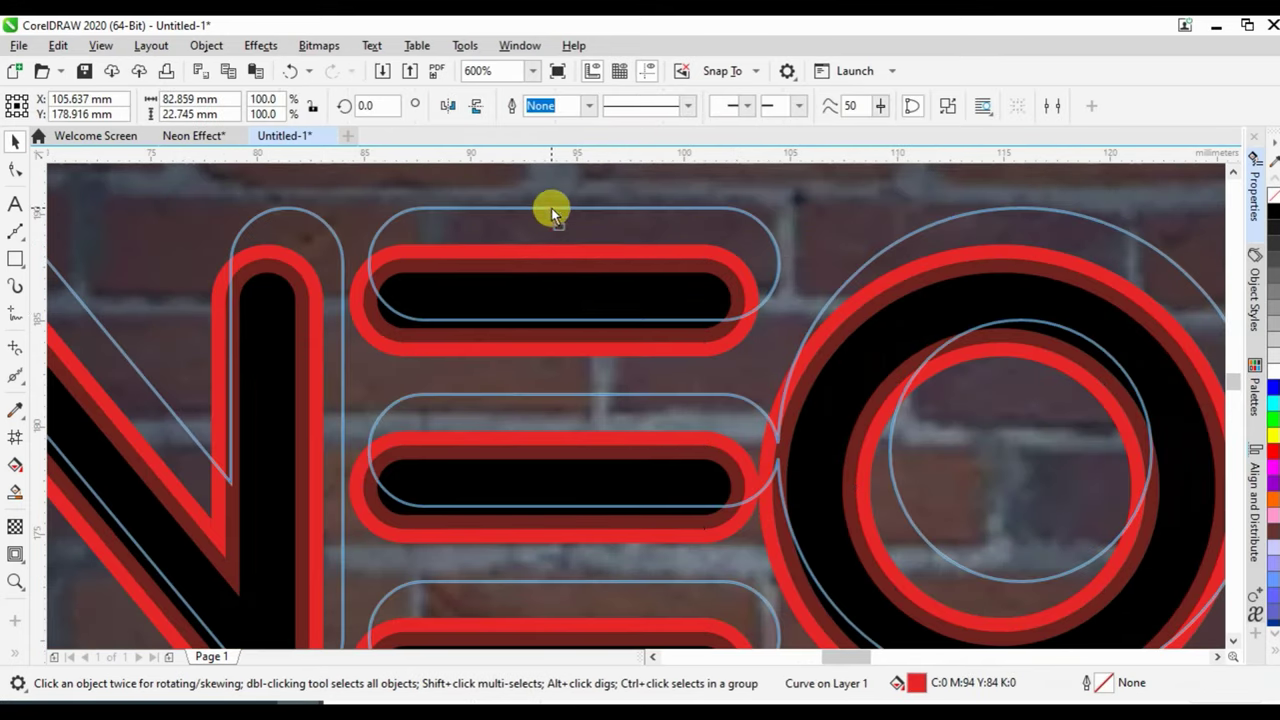
drag(531, 252, 505, 180)
click(289, 73)
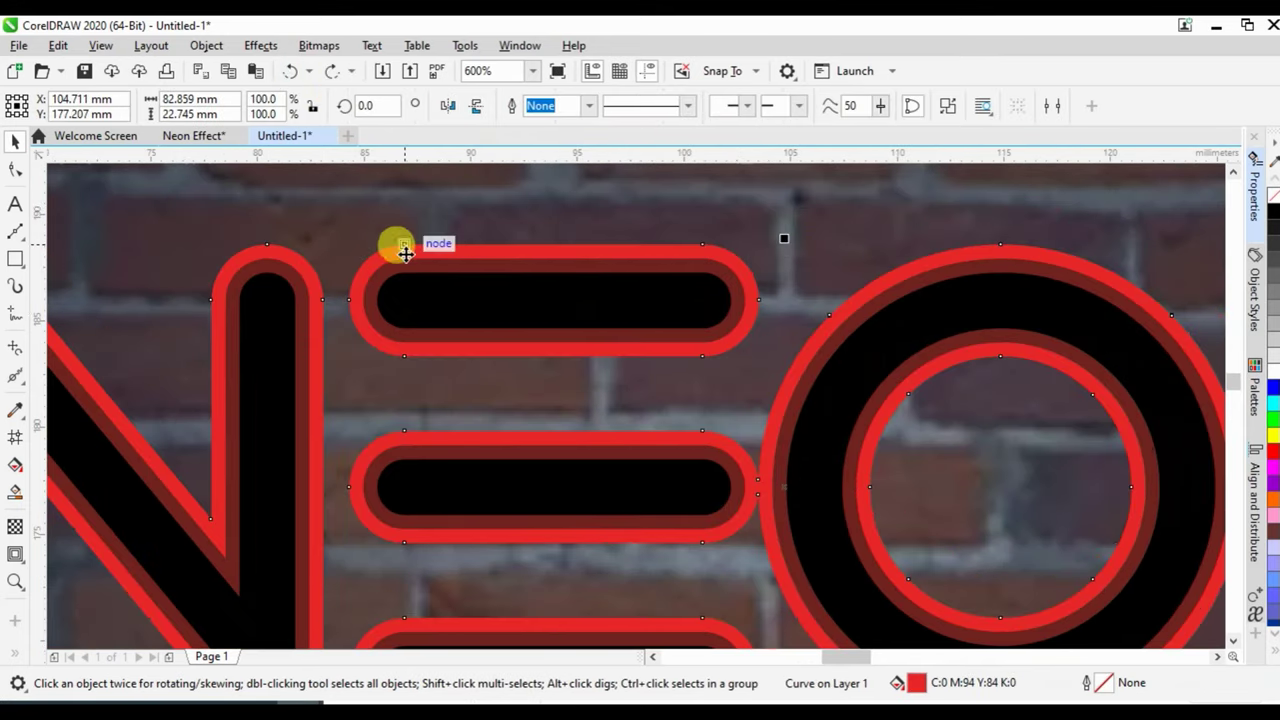
scroll(494, 286, down, 1)
scroll(551, 283, down, 1)
scroll(408, 283, up, 1)
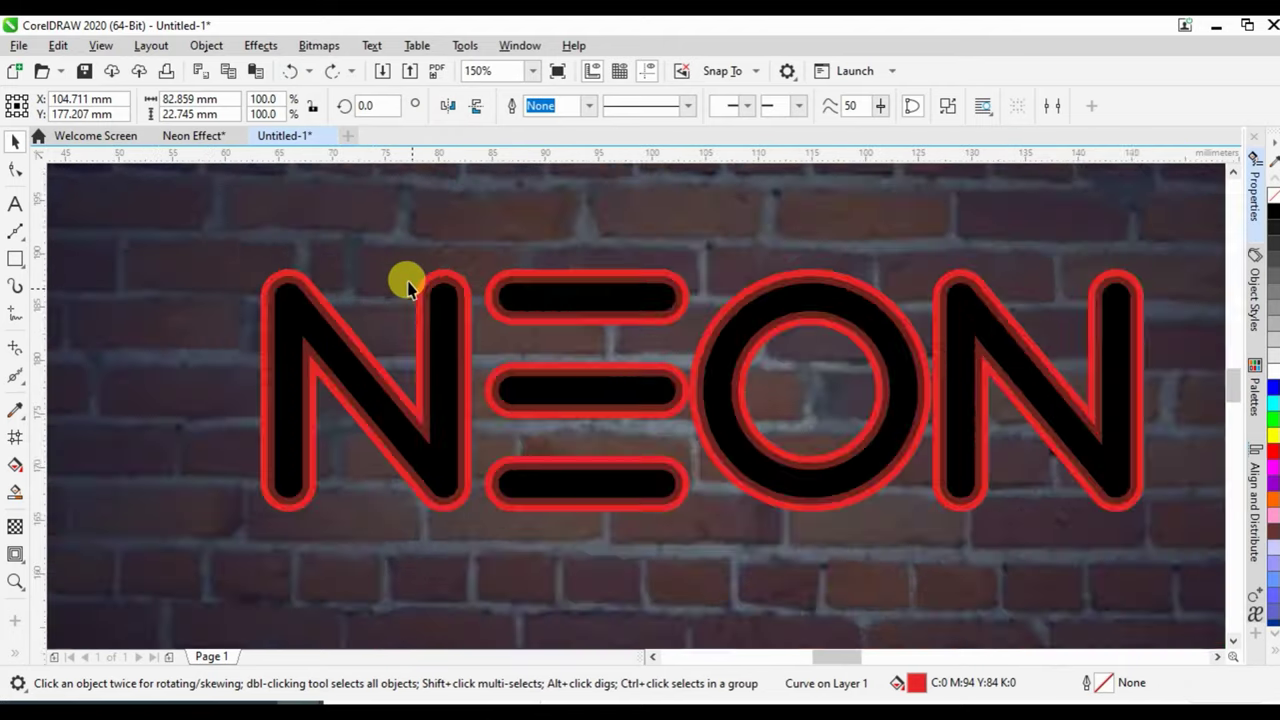
scroll(420, 278, up, 1)
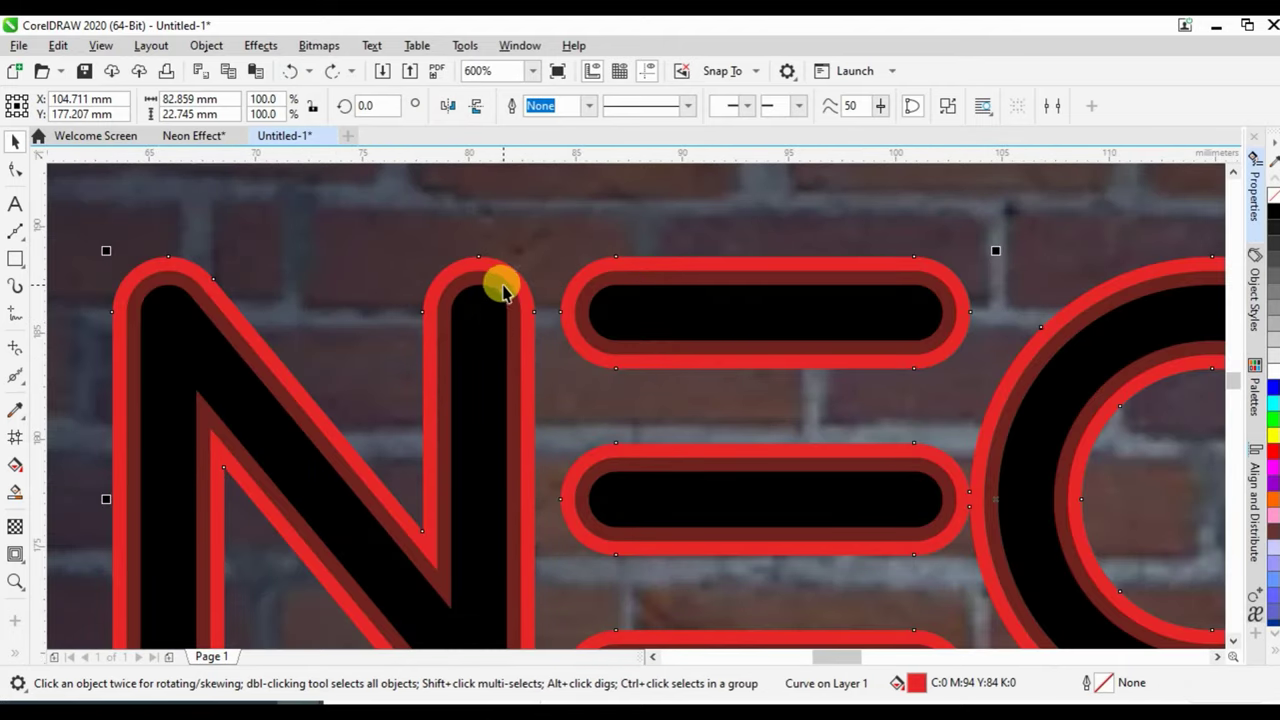
scroll(490, 330, down, 2)
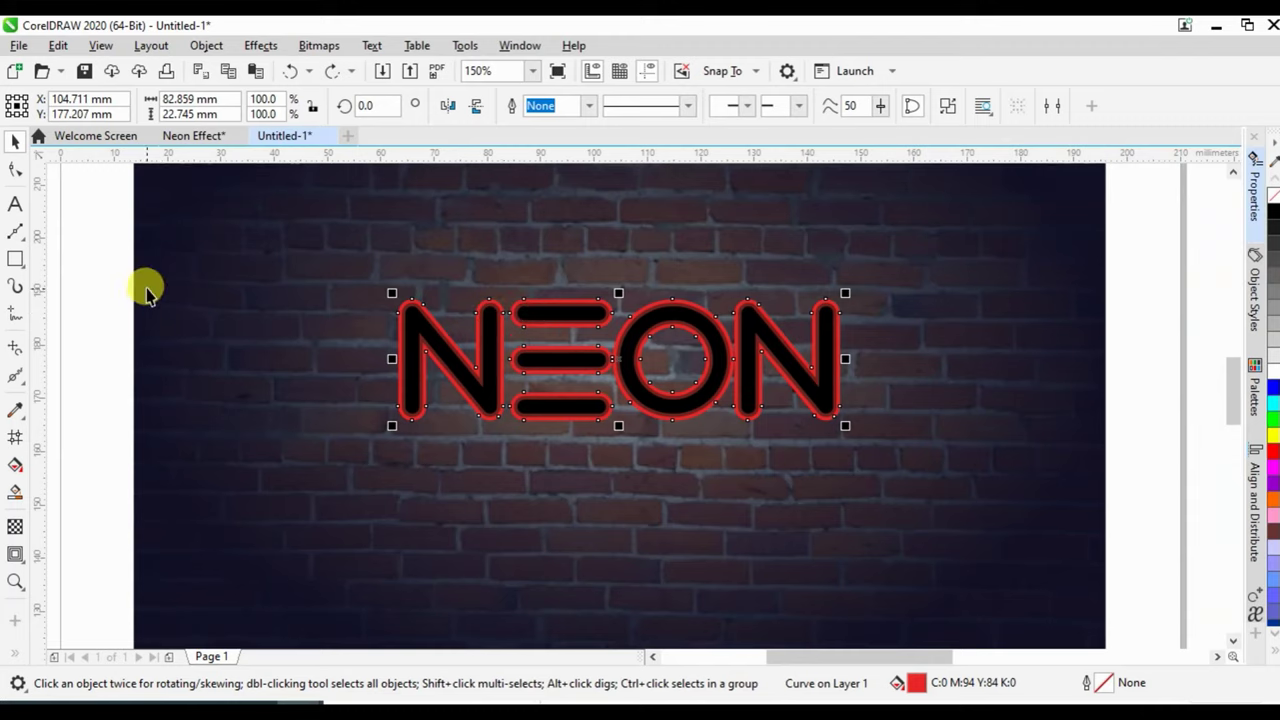
click(107, 279)
scroll(480, 302, up, 1)
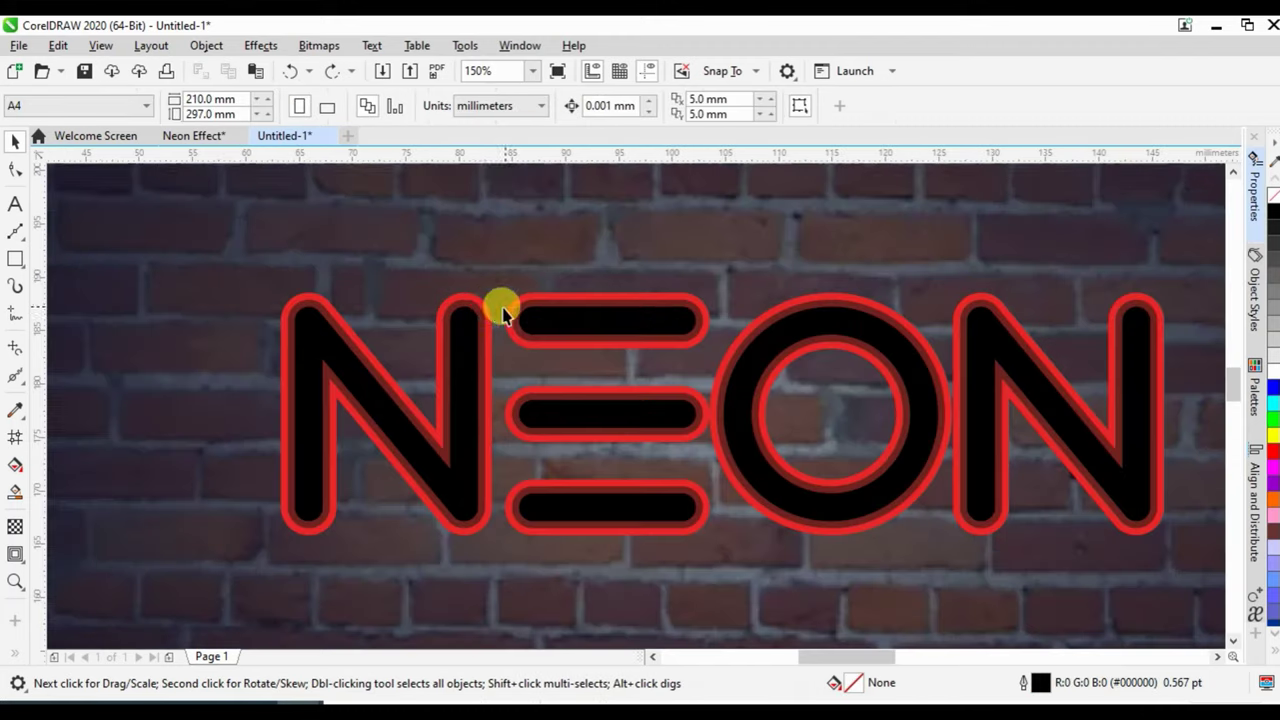
scroll(465, 300, up, 2)
click(457, 291)
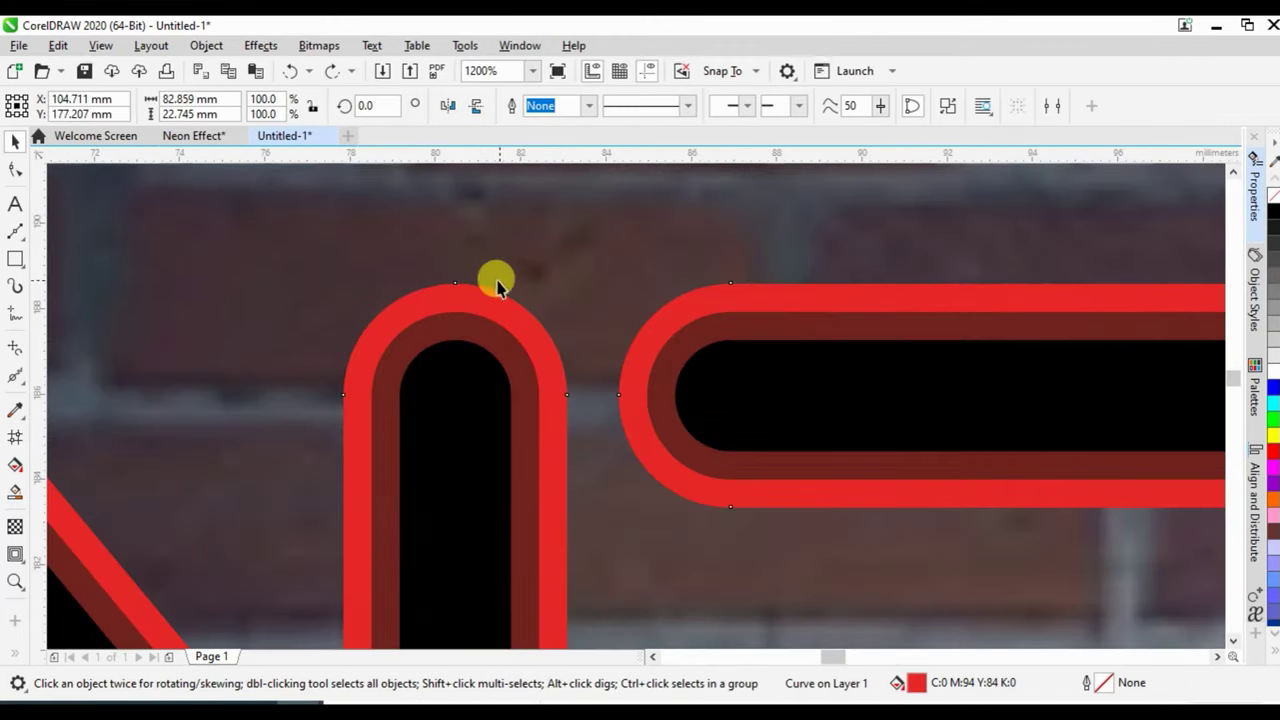
scroll(489, 315, up, 1)
scroll(461, 298, down, 2)
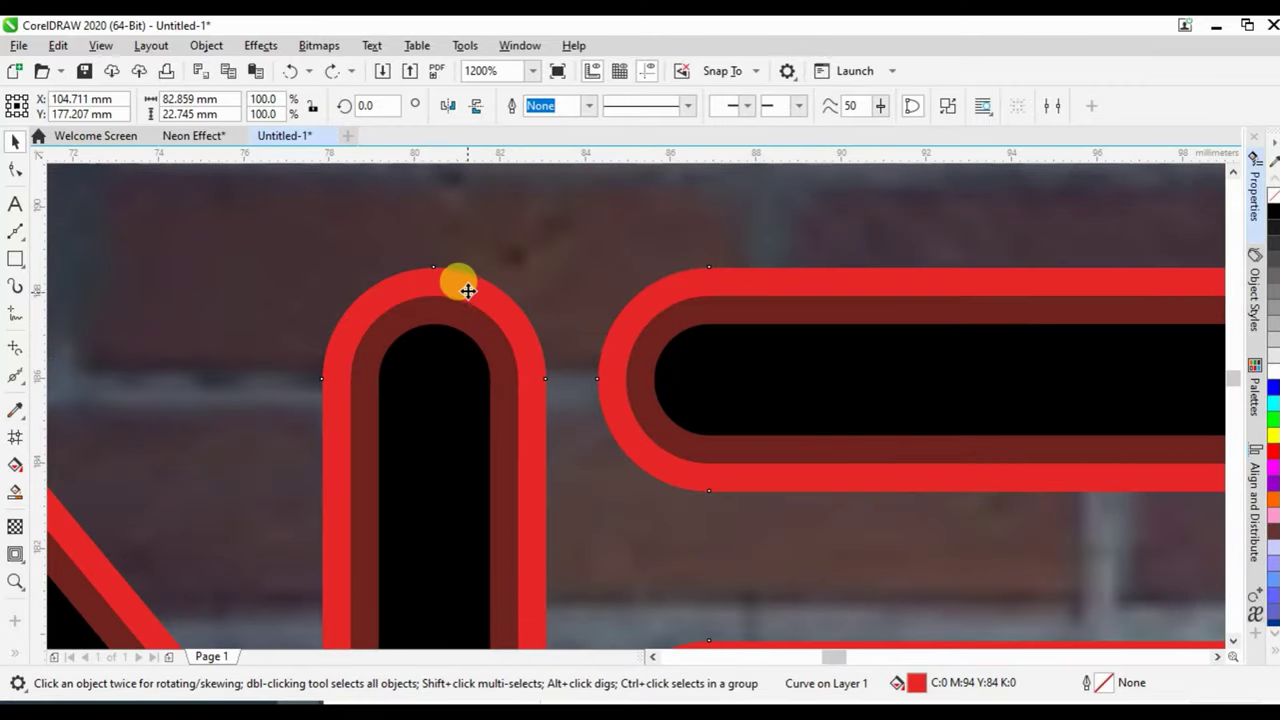
scroll(468, 291, up, 1)
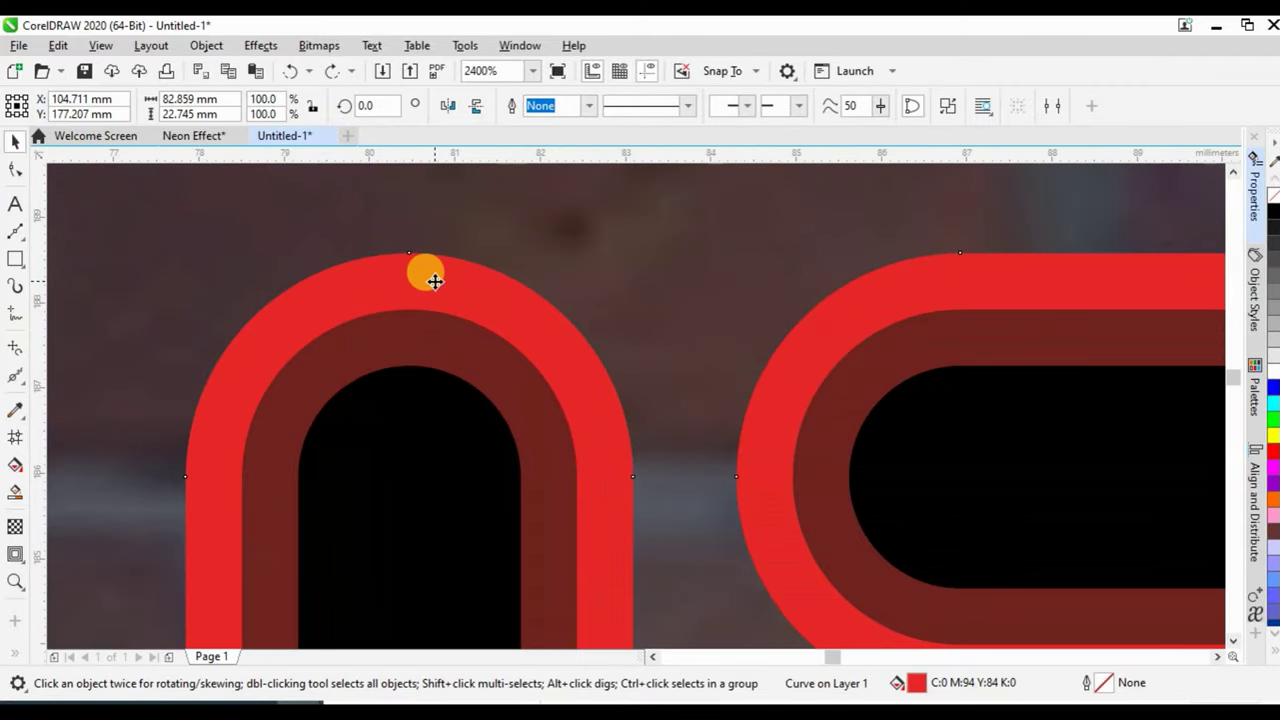
Apply a 34.9-pixel Gaussian blur to the red outline curve around the NEON letters.
click(258, 52)
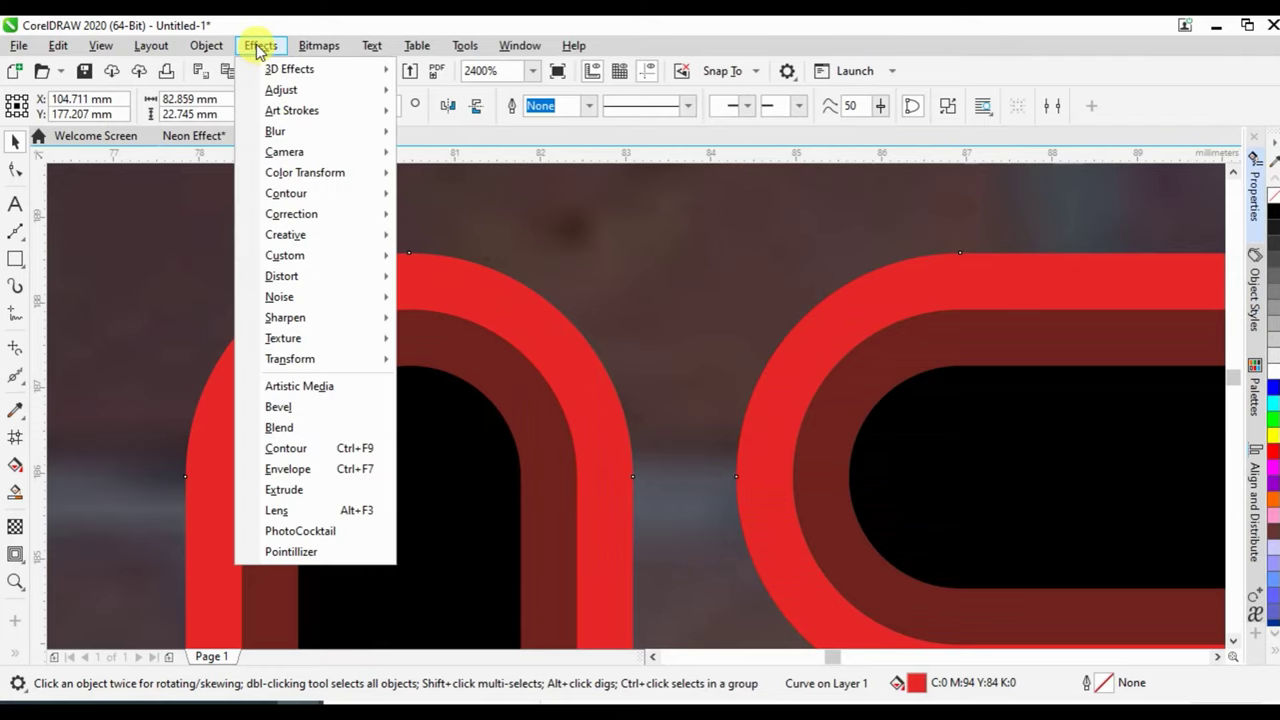
mouse_move(276, 131)
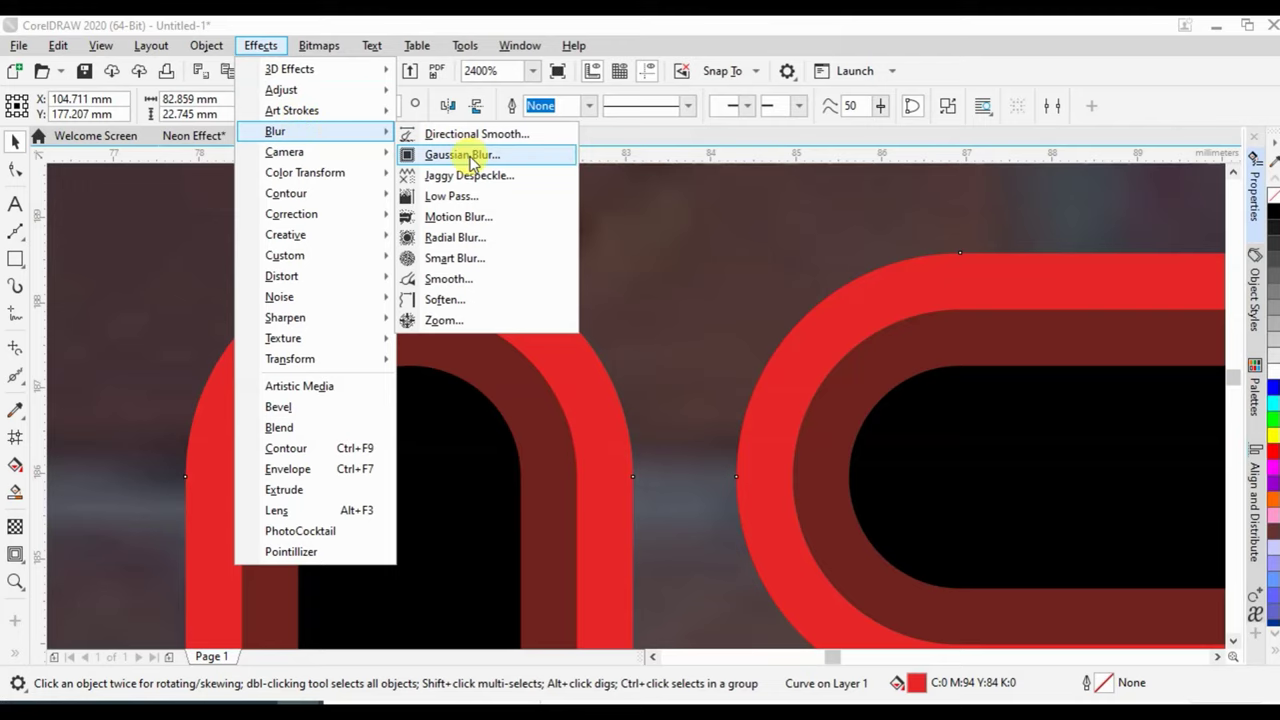
click(440, 155)
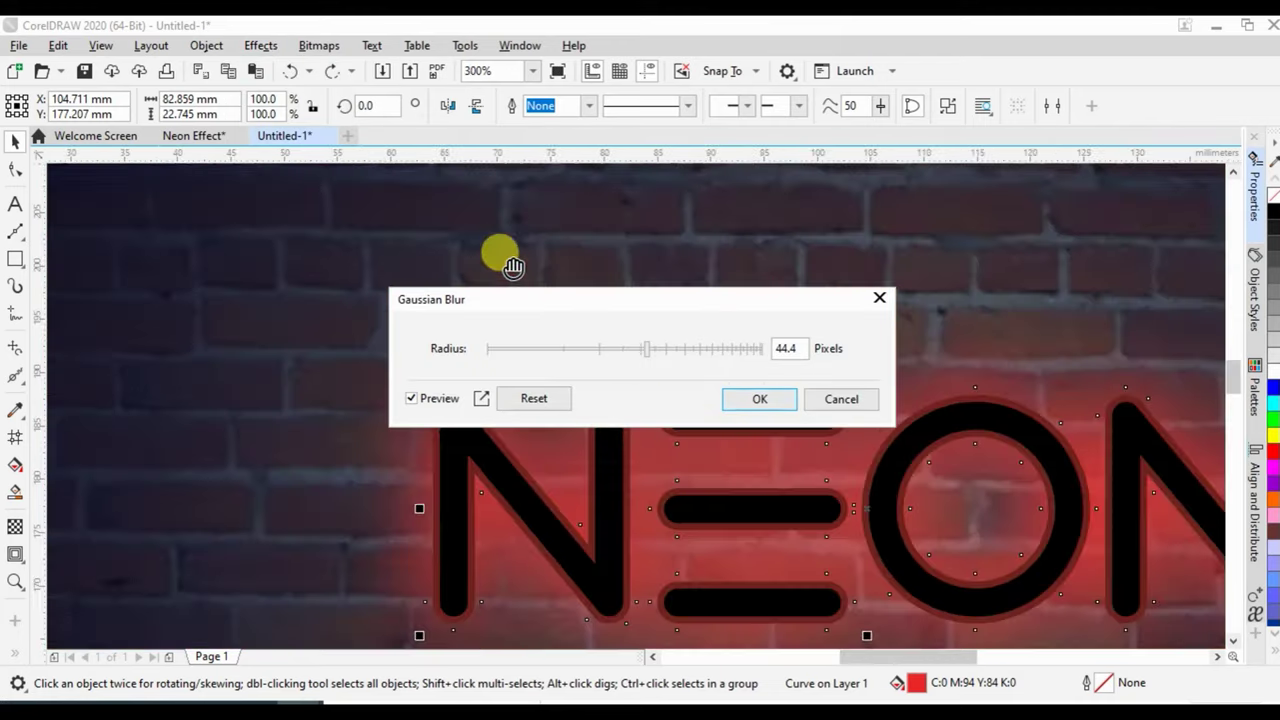
scroll(500, 252, down, 5)
drag(614, 305, 800, 584)
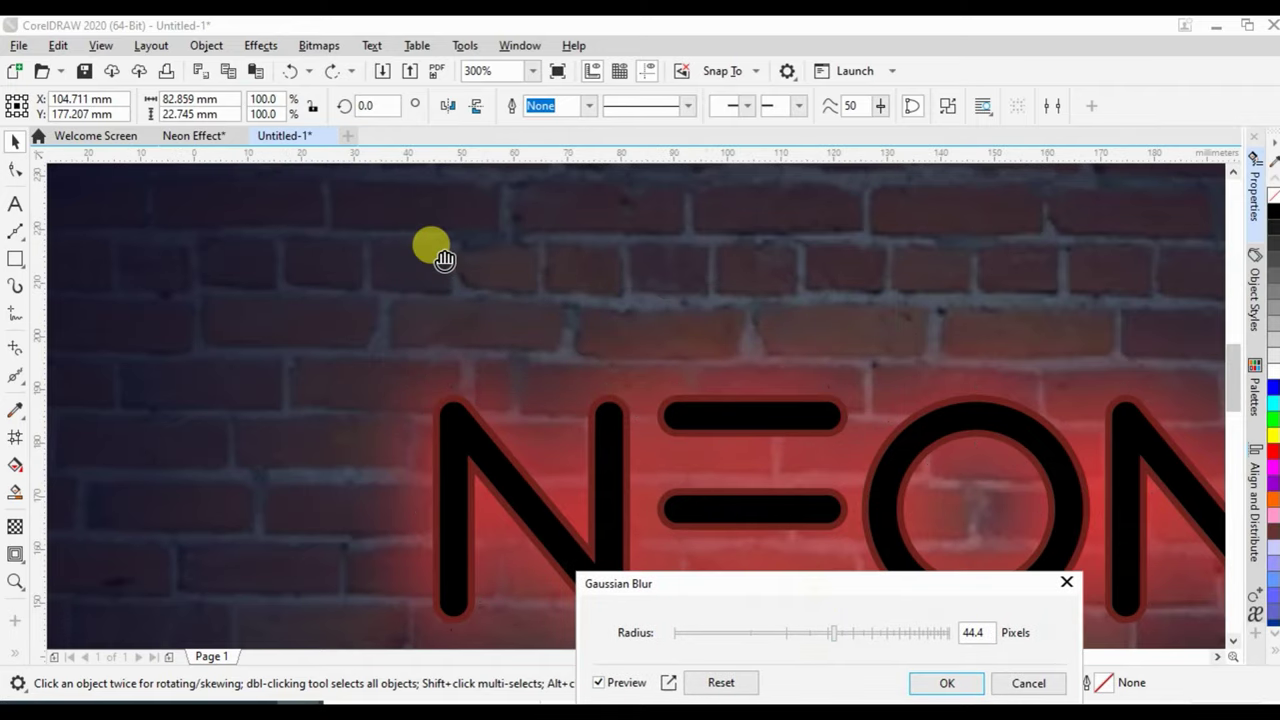
scroll(620, 374, down, 3)
scroll(590, 345, down, 2)
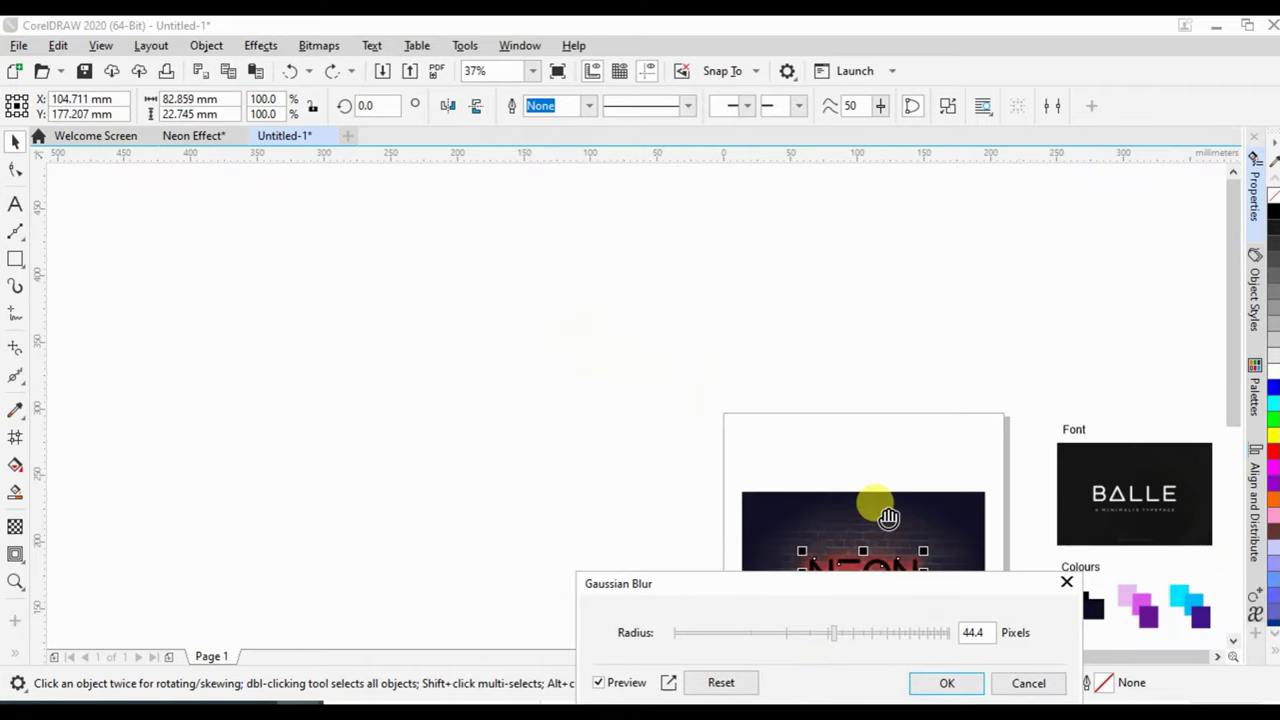
drag(863, 428, 671, 271)
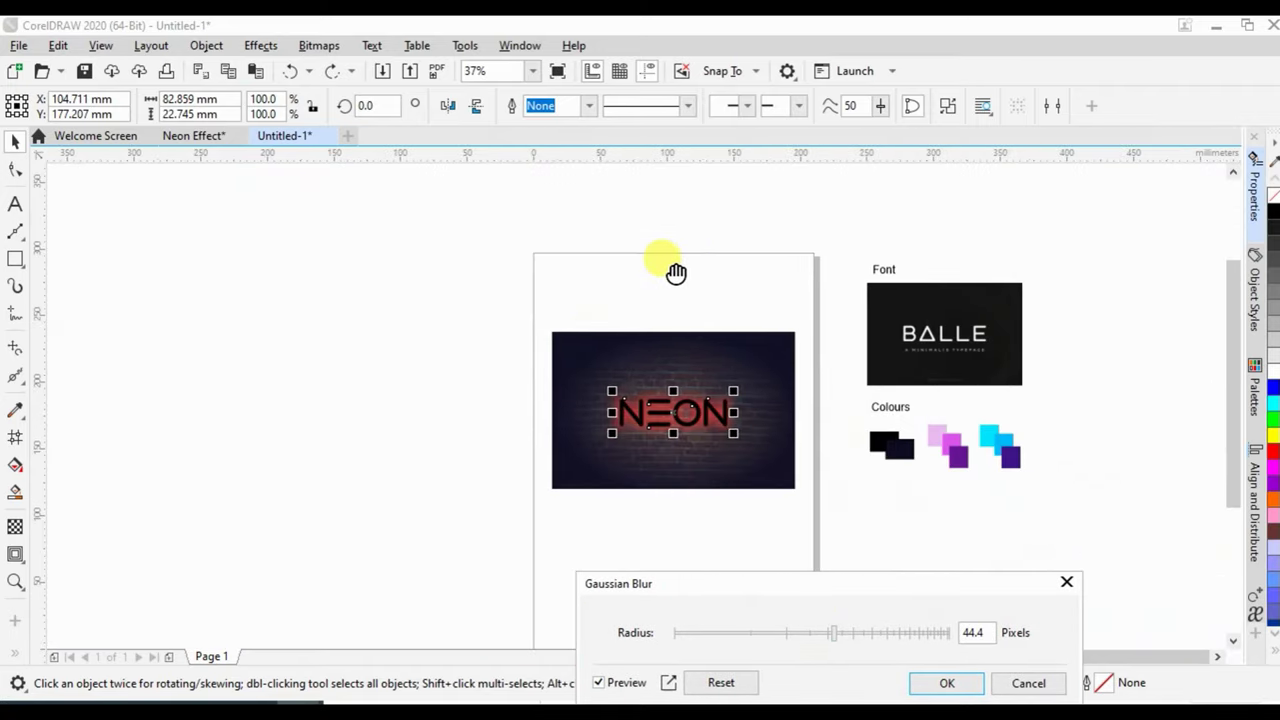
scroll(555, 383, up, 2)
scroll(555, 383, up, 2)
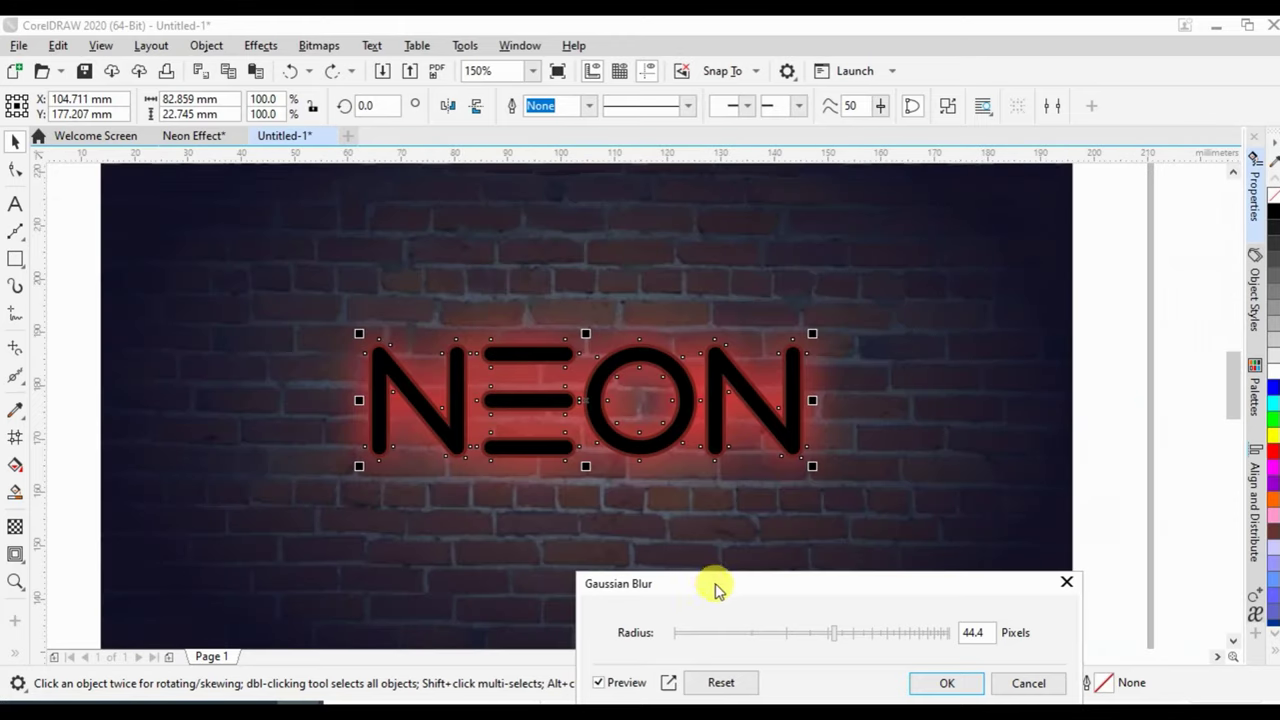
drag(714, 586, 686, 520)
drag(770, 575, 806, 567)
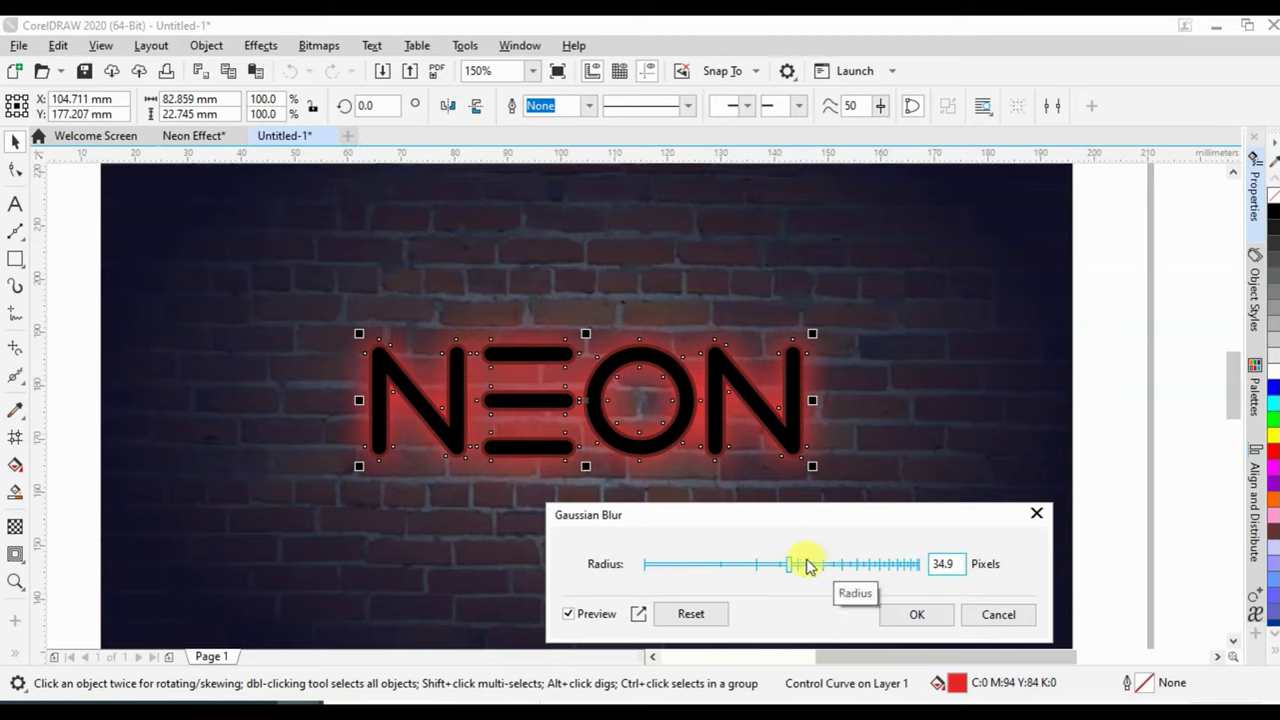
click(908, 614)
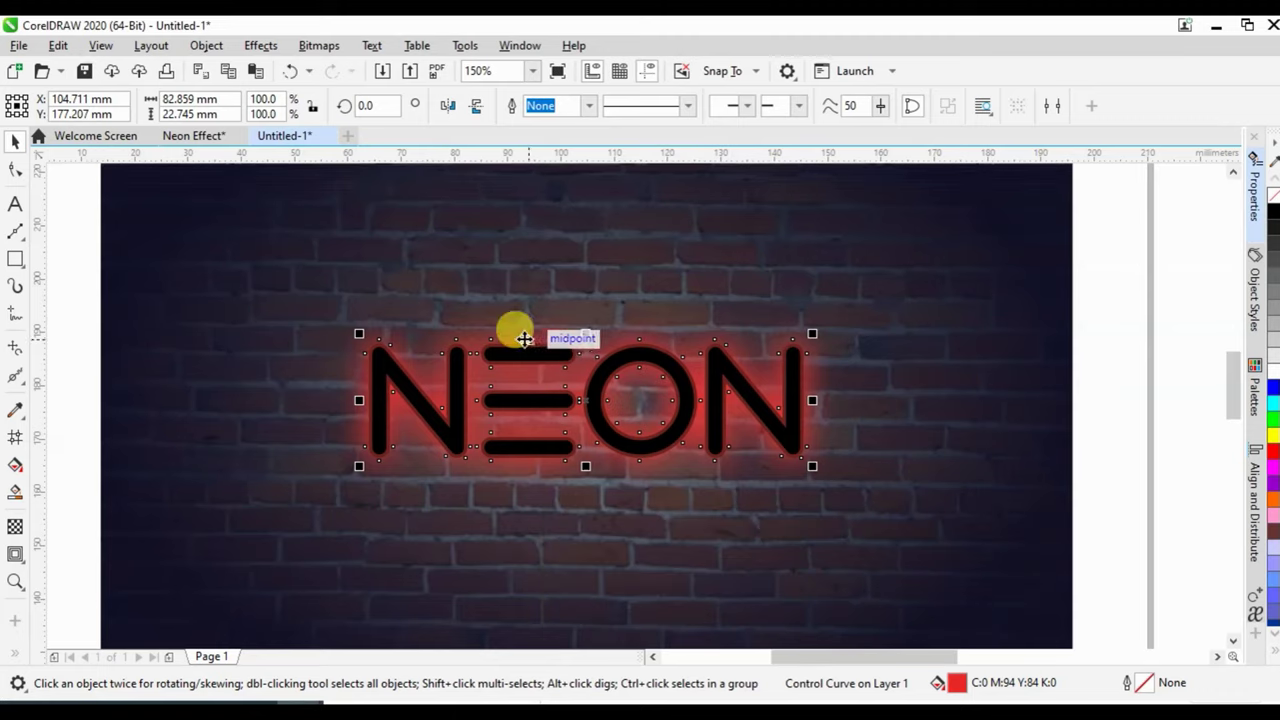
Sample the magenta reference swatch and apply it to the NEON letter outlines.
scroll(500, 334, up, 2)
scroll(417, 348, up, 2)
scroll(417, 348, down, 2)
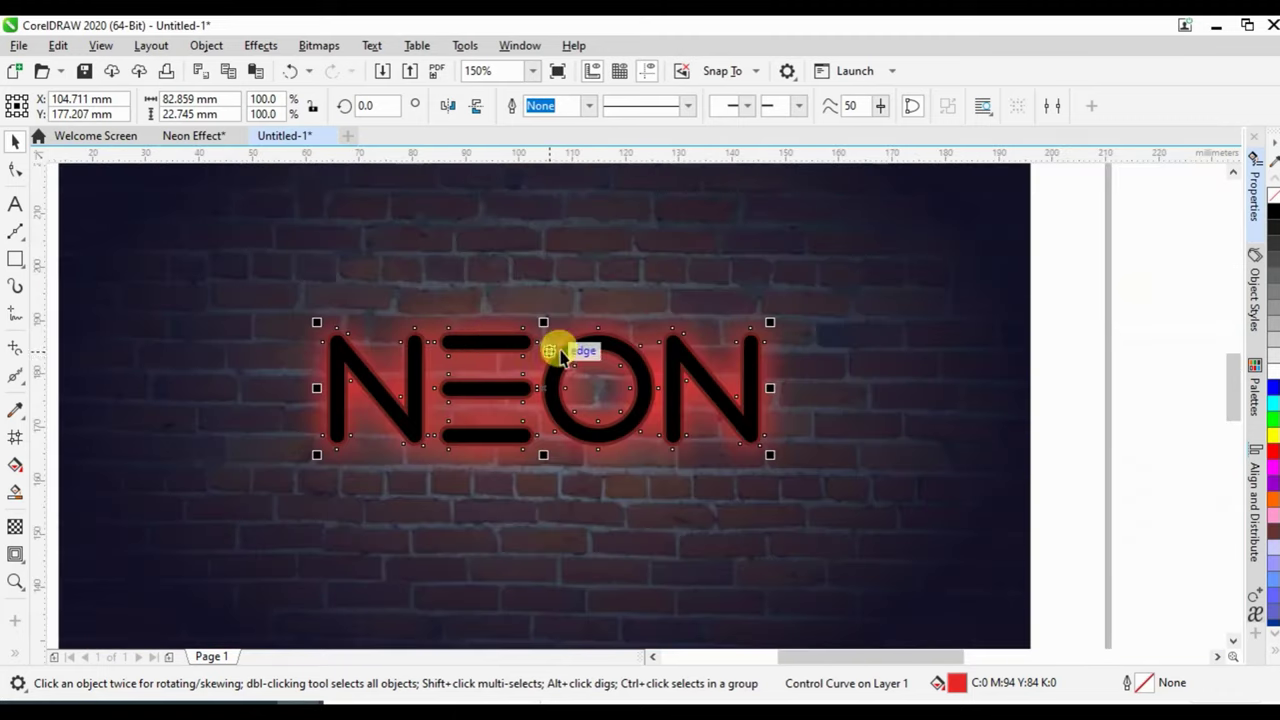
scroll(585, 345, down, 1)
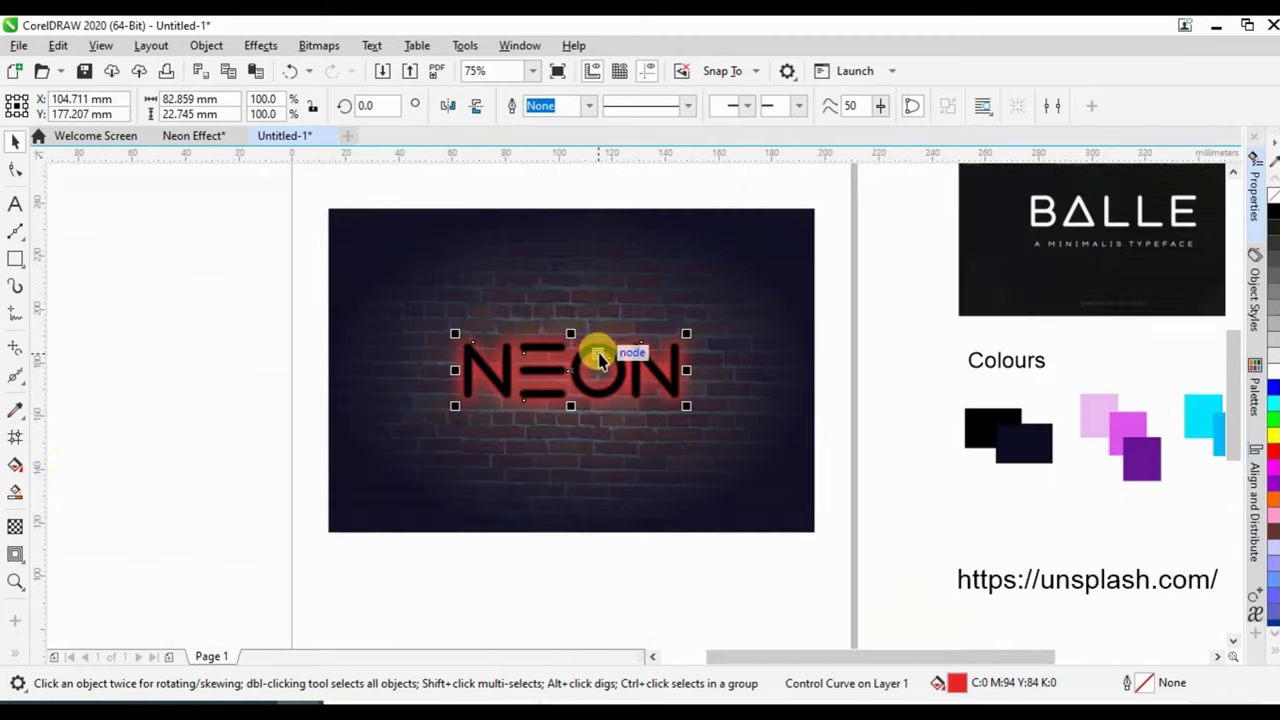
click(15, 413)
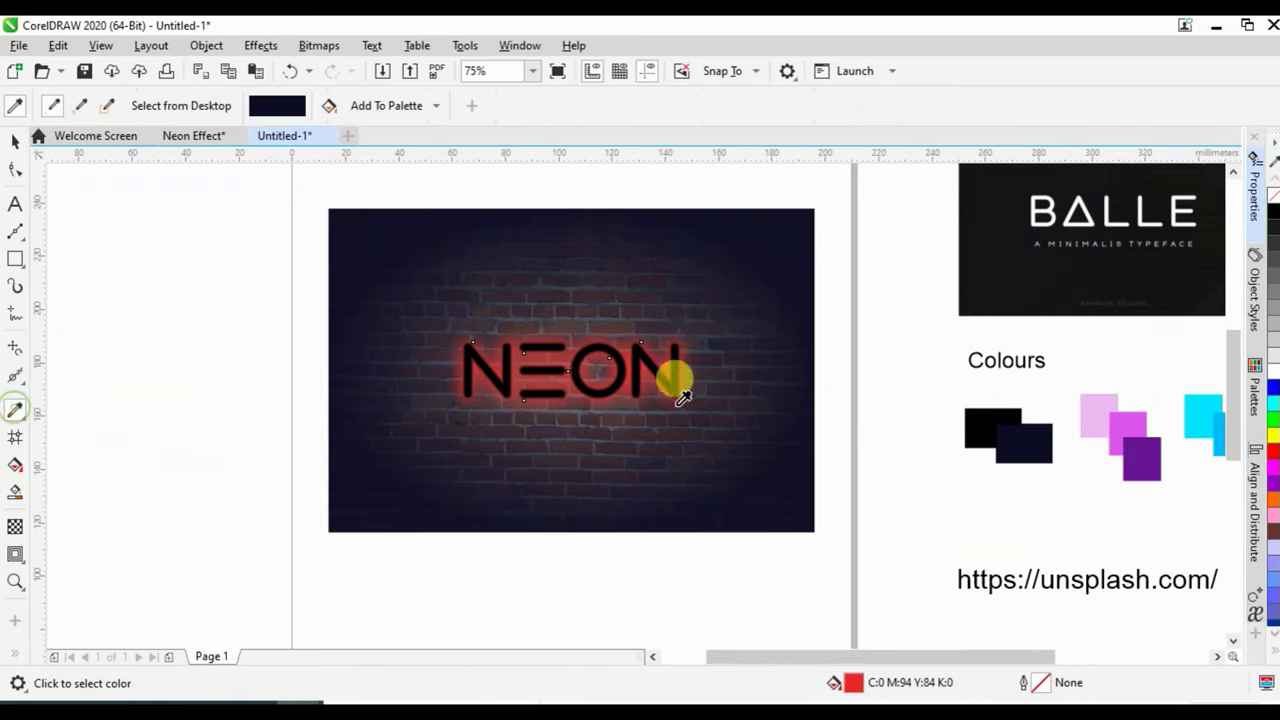
scroll(790, 390, down, 1)
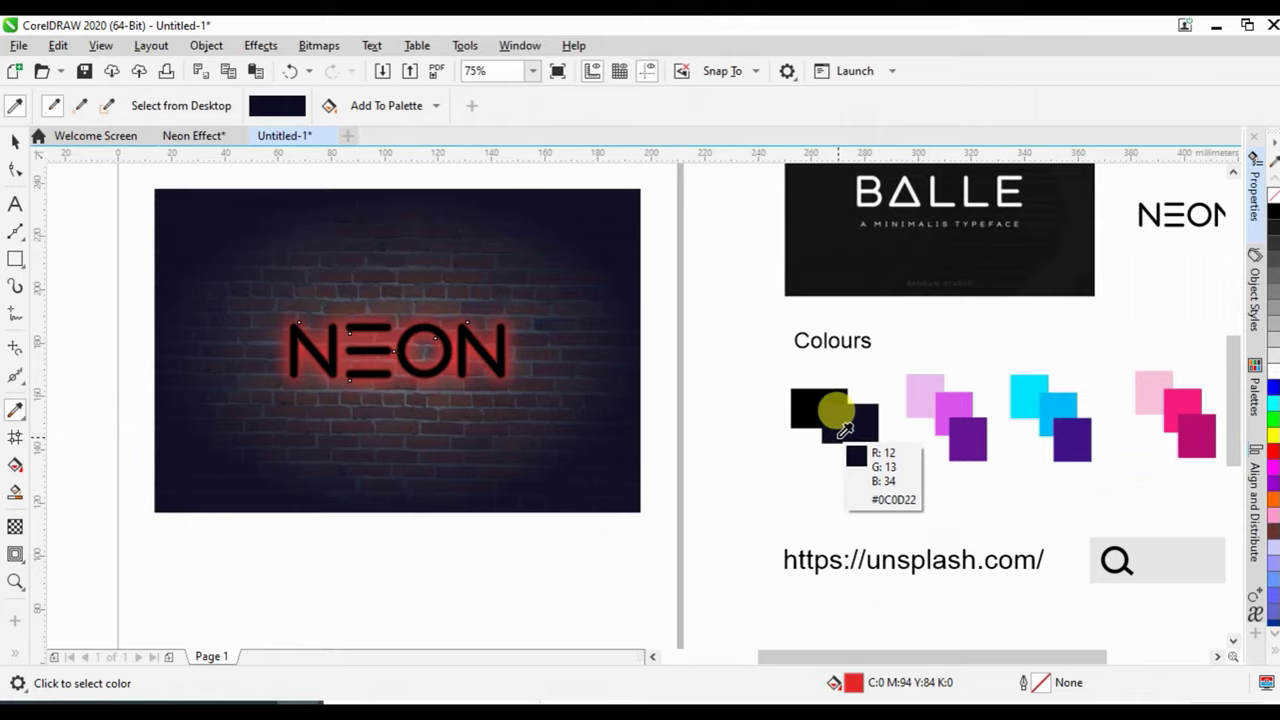
scroll(955, 395, up, 2)
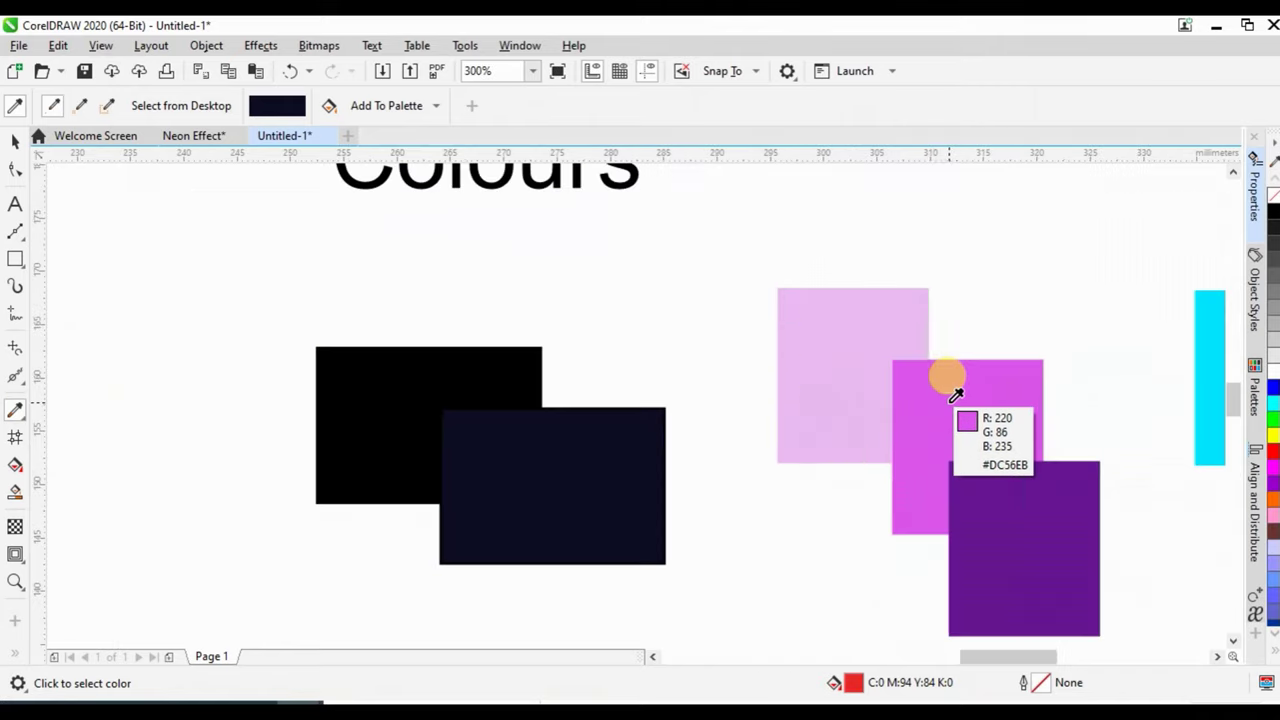
click(968, 384)
scroll(1000, 390, down, 2)
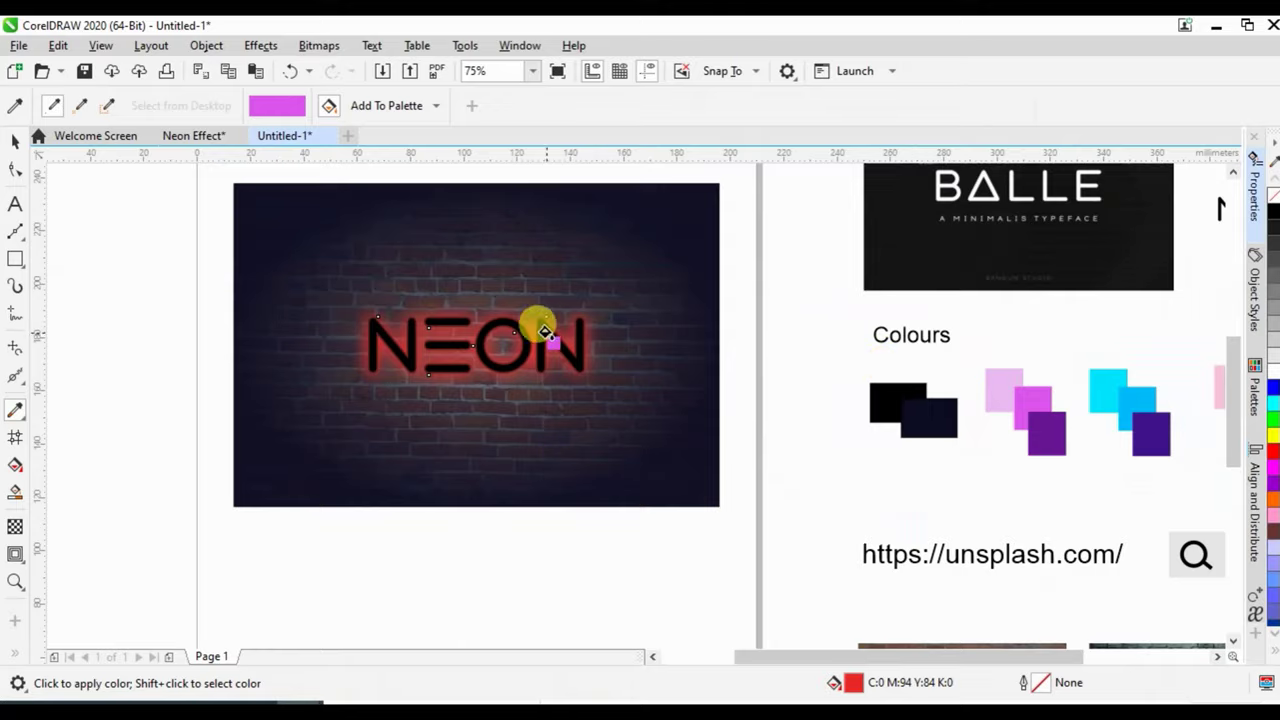
scroll(515, 331, up, 2)
scroll(489, 297, up, 2)
click(497, 292)
scroll(505, 295, down, 2)
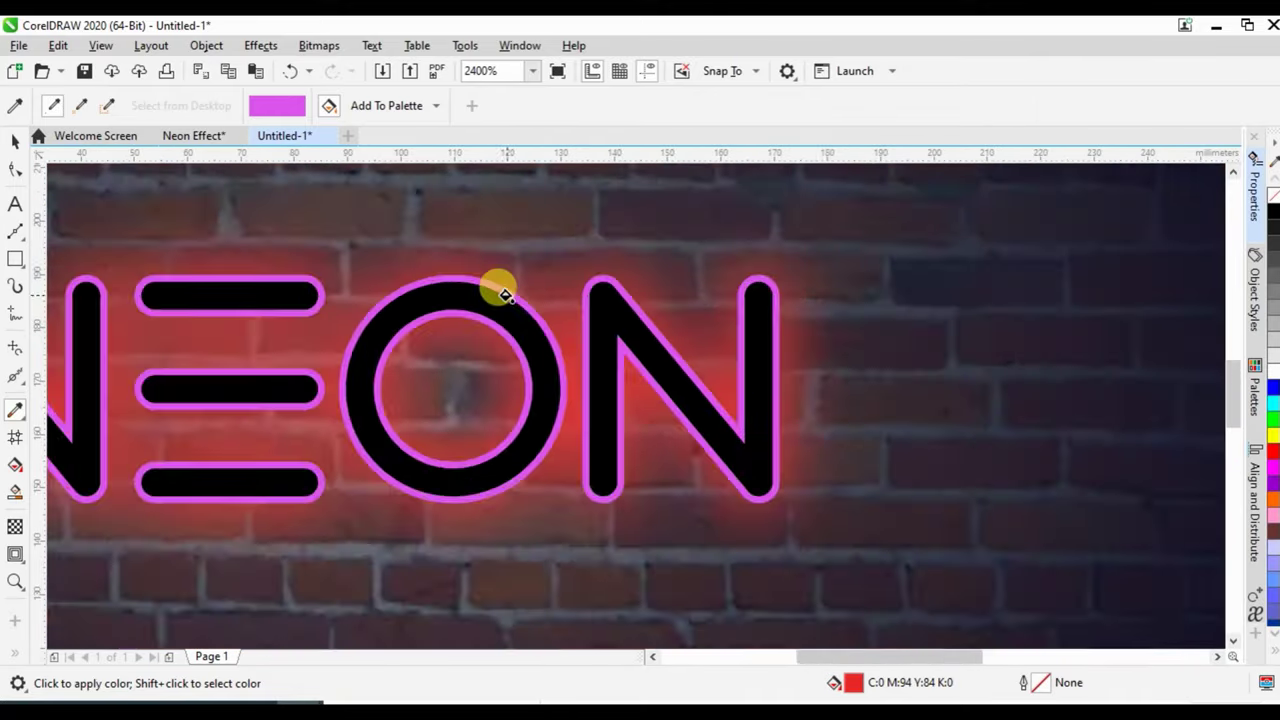
scroll(505, 295, down, 4)
Sample the pale pink swatch and fill the NEON letters with it.
click(15, 105)
scroll(206, 277, down, 2)
scroll(523, 337, up, 1)
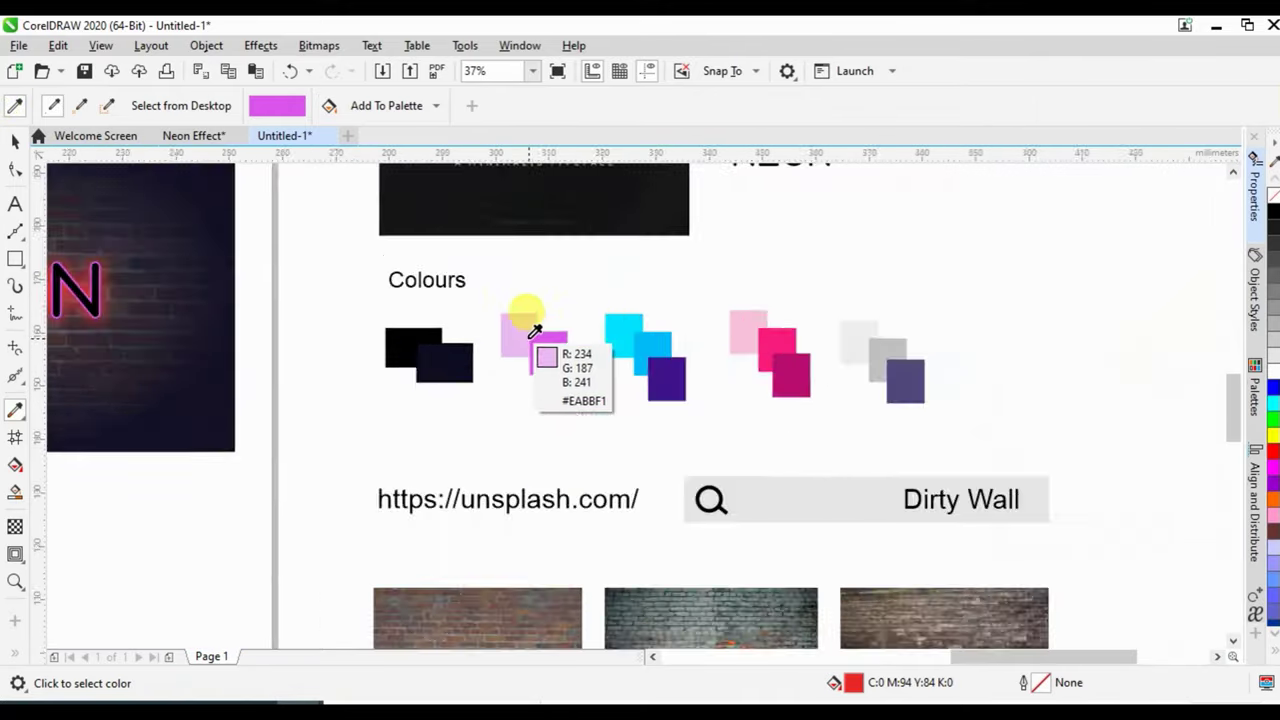
scroll(500, 292, up, 2)
click(500, 292)
scroll(500, 292, down, 2)
scroll(316, 300, up, 3)
click(316, 300)
scroll(350, 300, down, 2)
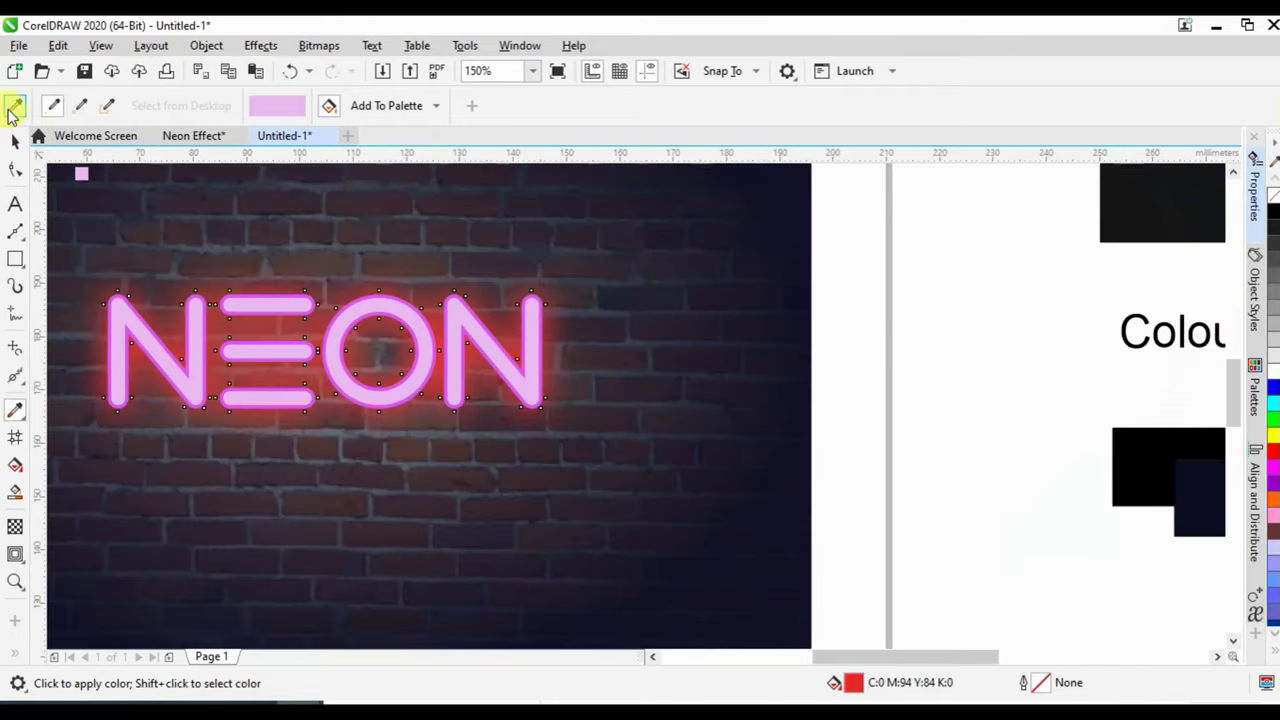
Sample the dark purple swatch and recolour the glow behind NEON purple.
click(12, 108)
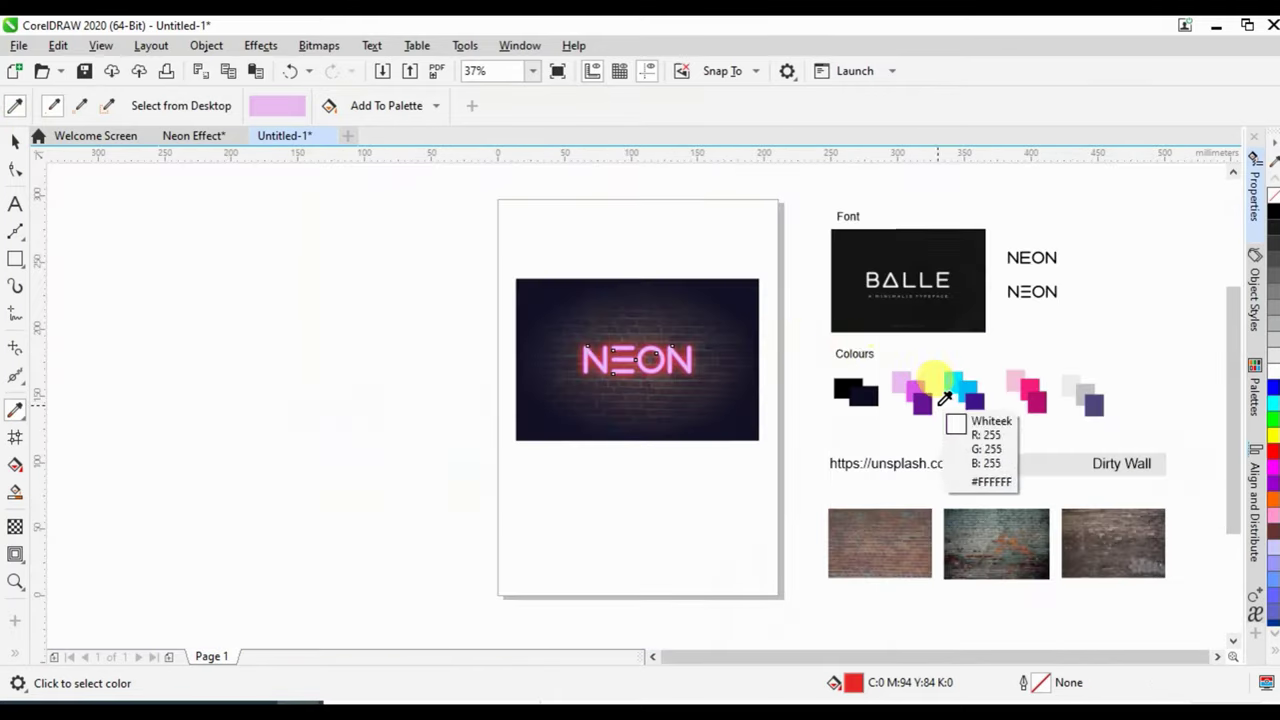
click(925, 402)
scroll(650, 345, up, 5)
click(648, 345)
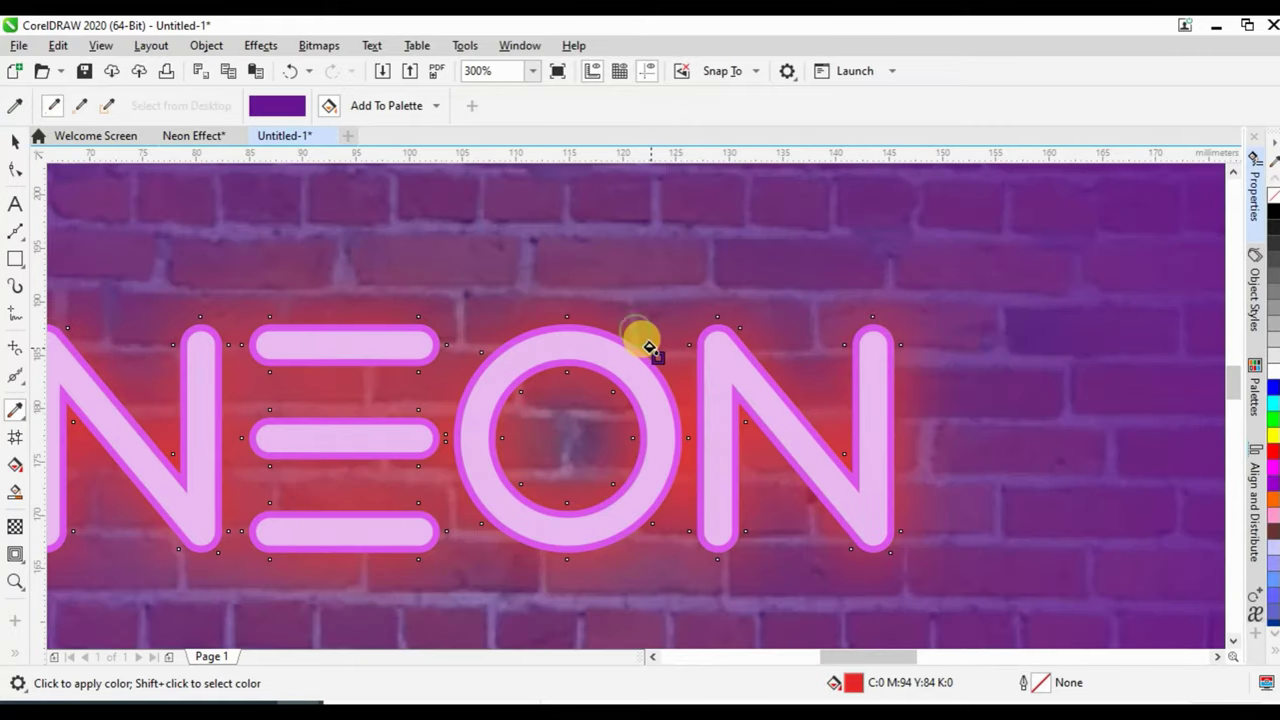
click(330, 105)
click(288, 78)
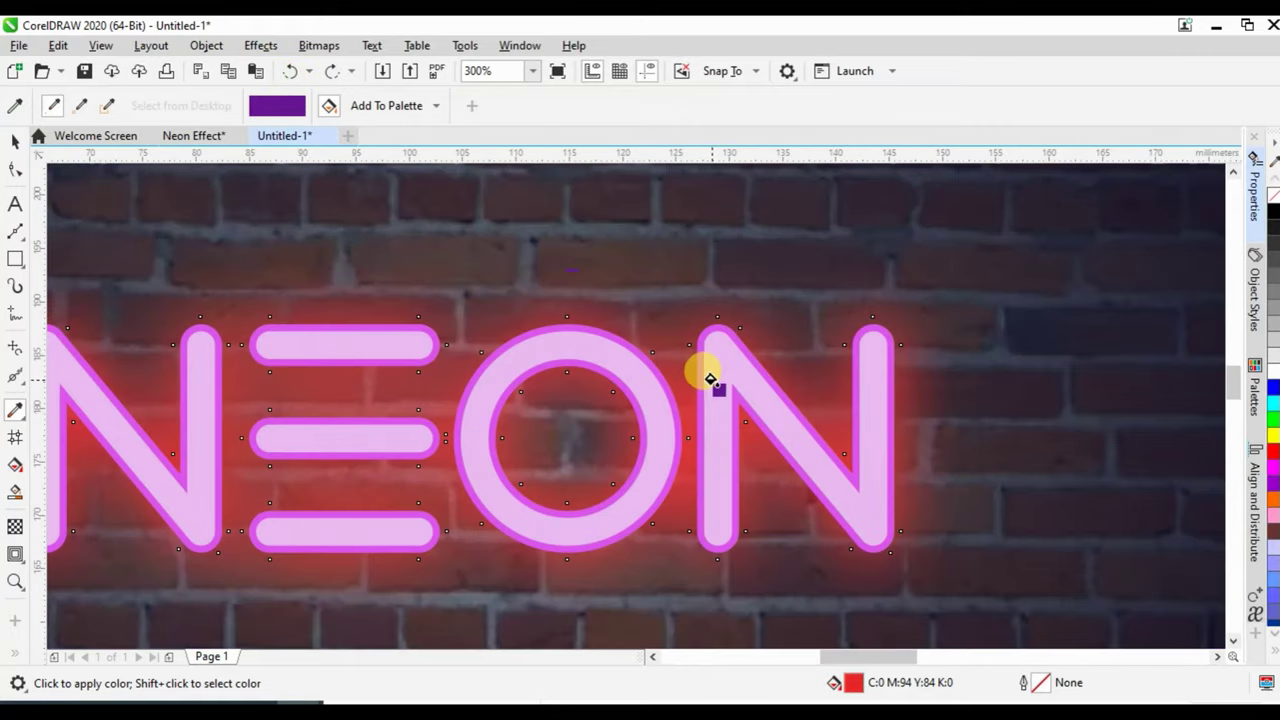
click(686, 378)
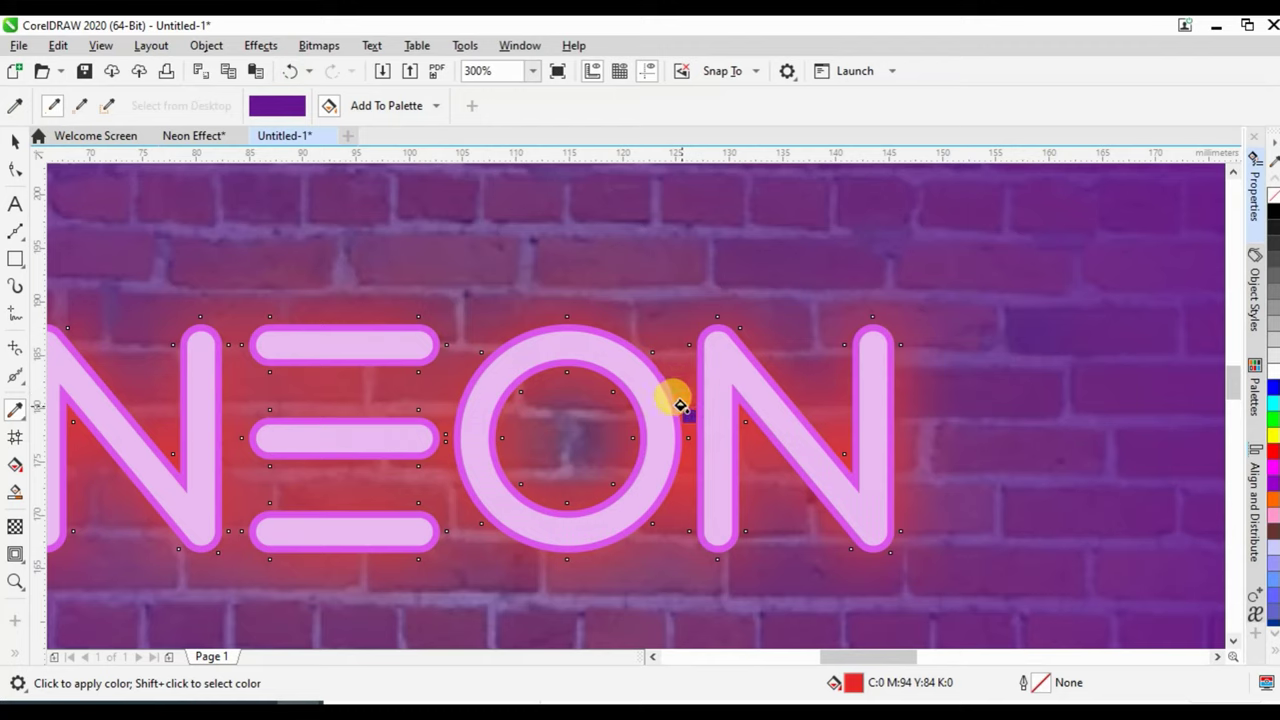
click(680, 405)
Sample the dark navy swatch and restore it on the brick wall overlay.
click(14, 141)
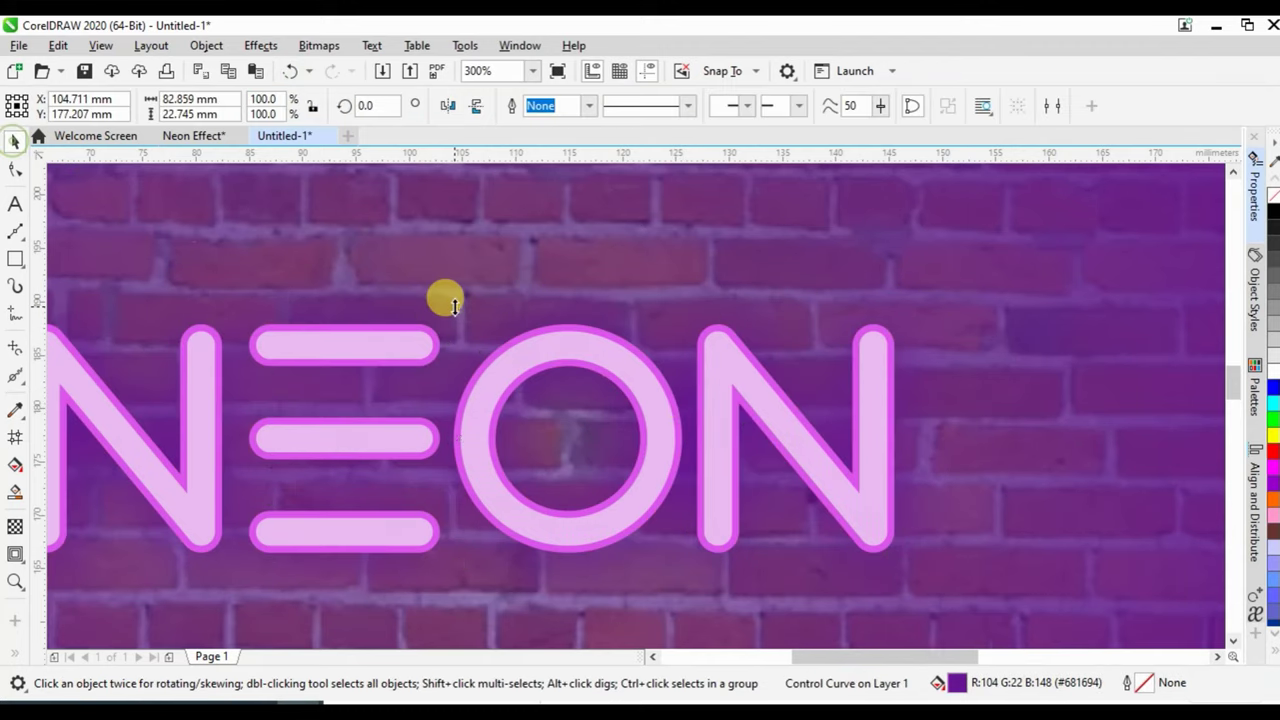
scroll(453, 307, down, 2)
click(15, 413)
click(906, 409)
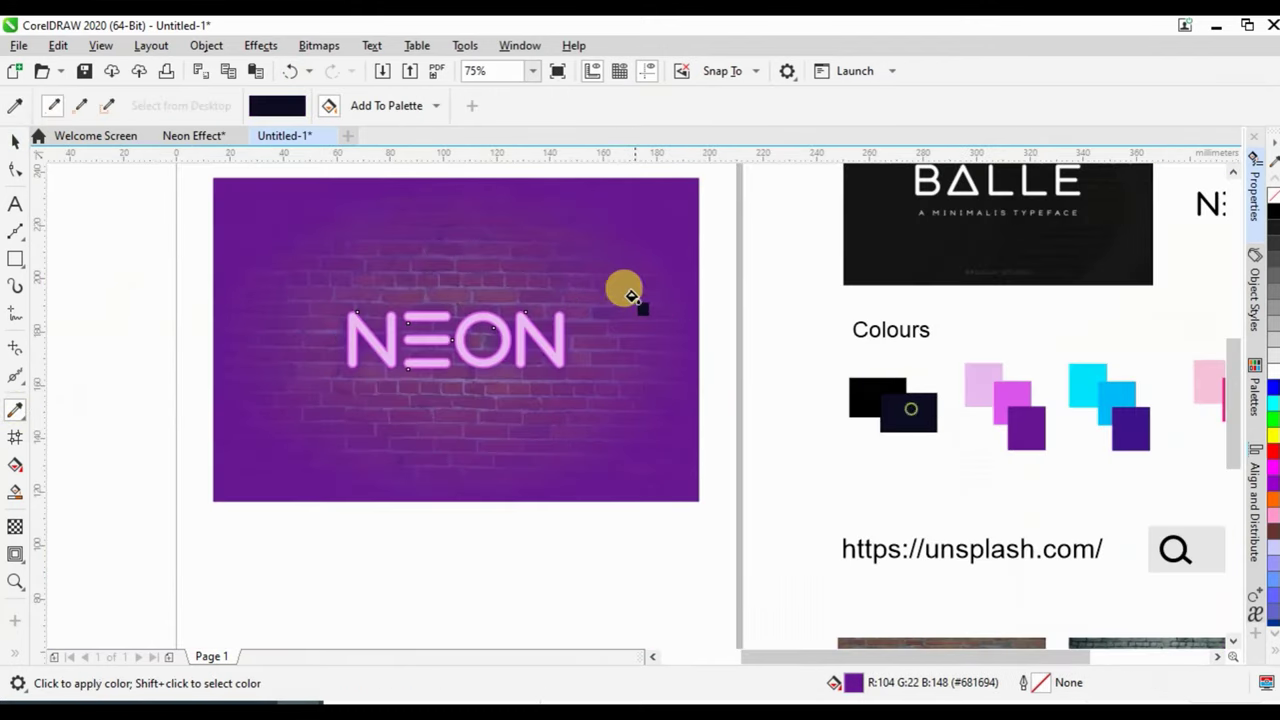
click(590, 275)
click(14, 141)
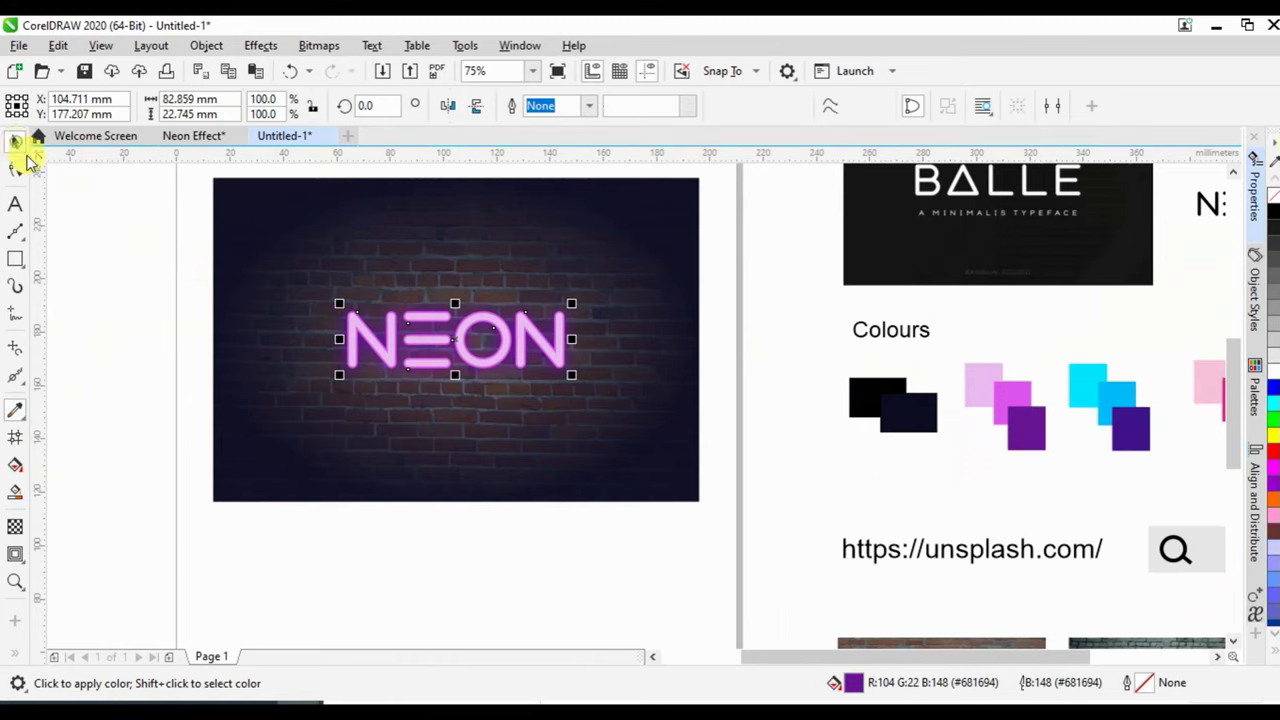
Select only the darker pink outline curve of the NEON letters.
click(143, 250)
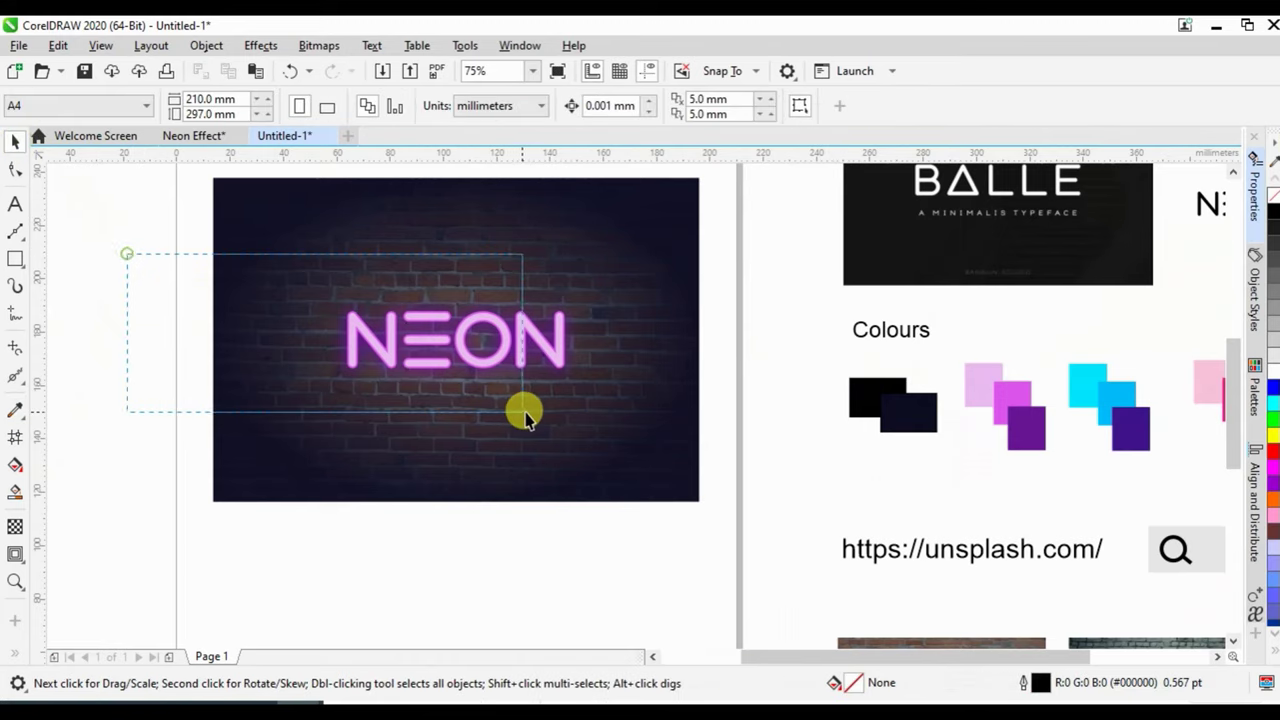
drag(128, 258, 586, 386)
scroll(433, 300, up, 2)
click(420, 272)
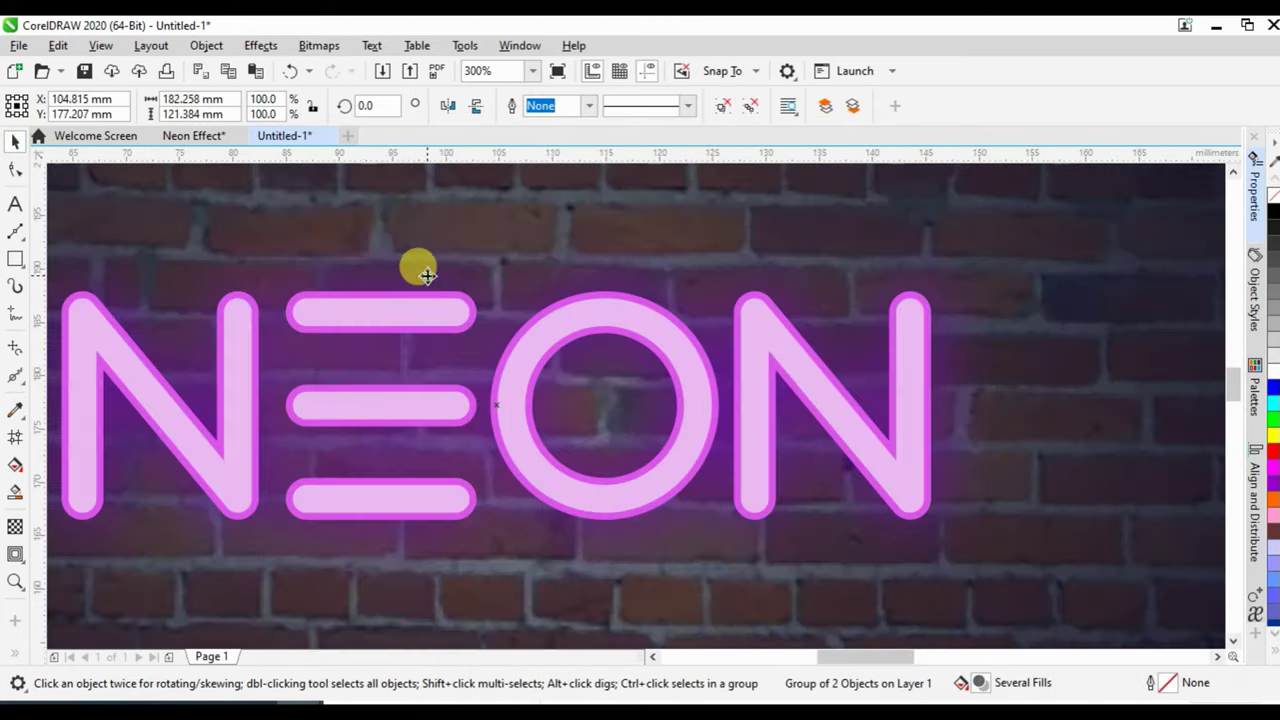
scroll(408, 303, up, 1)
ctrl+click(388, 322)
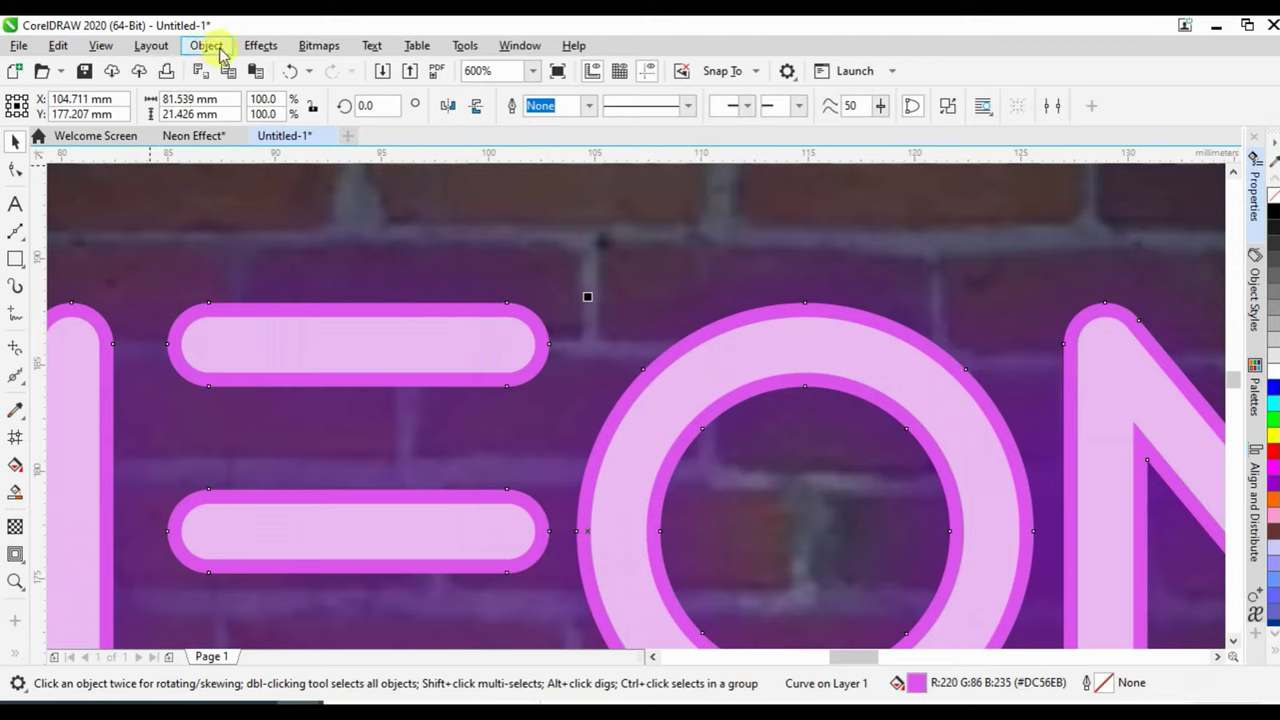
Apply a light Gaussian blur of about 1.8 pixels to the magenta outline.
click(260, 45)
mouse_move(275, 131)
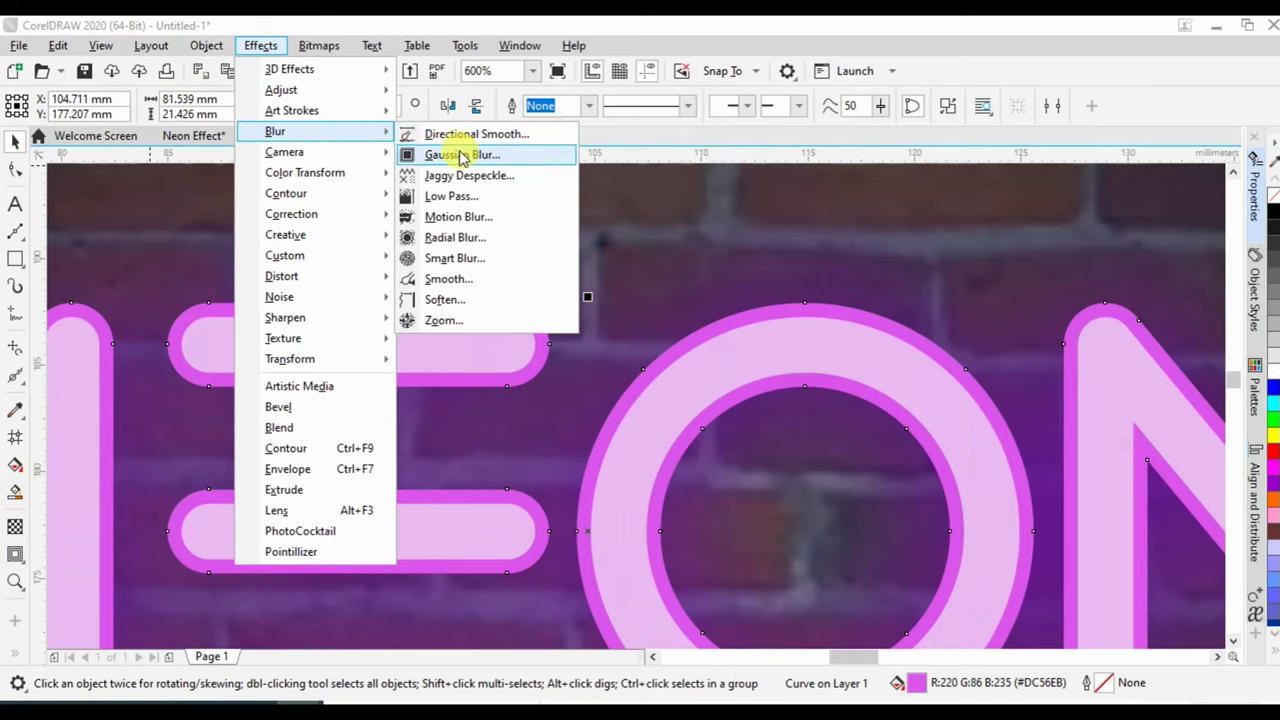
click(462, 154)
drag(576, 348, 502, 350)
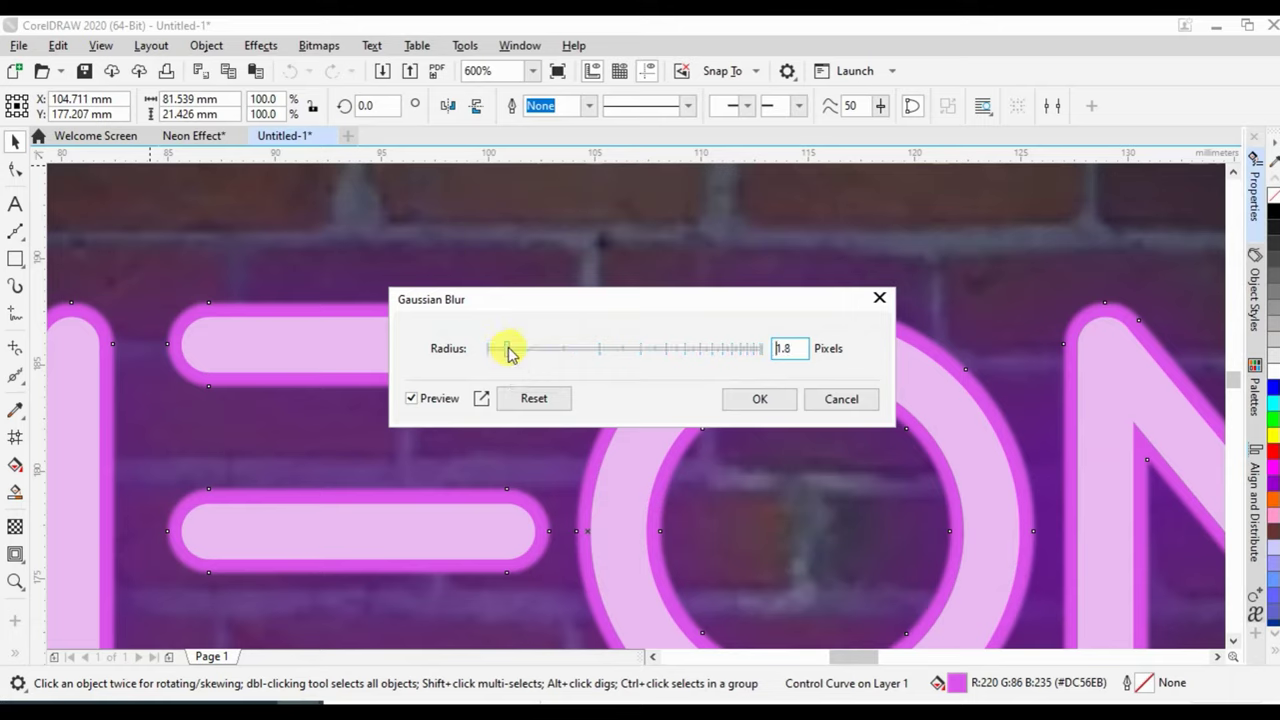
mouse_move(507, 350)
mouse_down()
mouse_move(535, 350)
mouse_move(503, 352)
mouse_up()
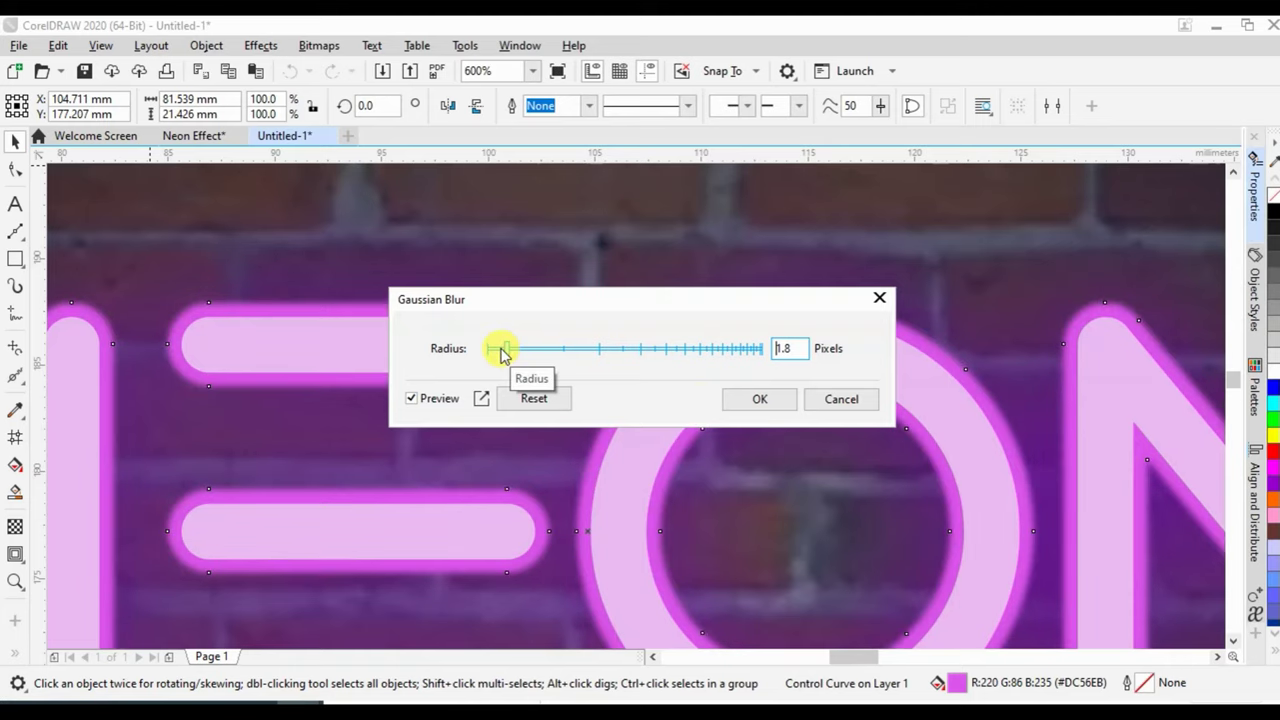
click(758, 400)
scroll(528, 334, down, 2)
scroll(640, 335, down, 3)
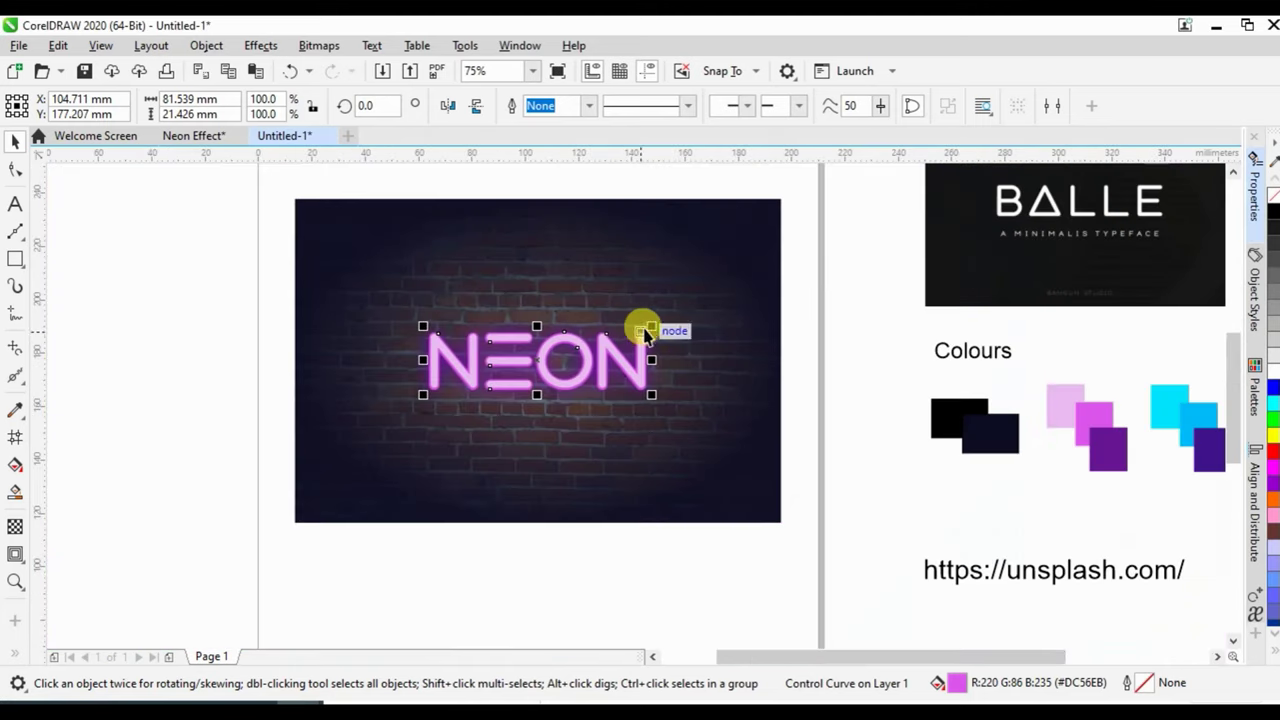
click(313, 272)
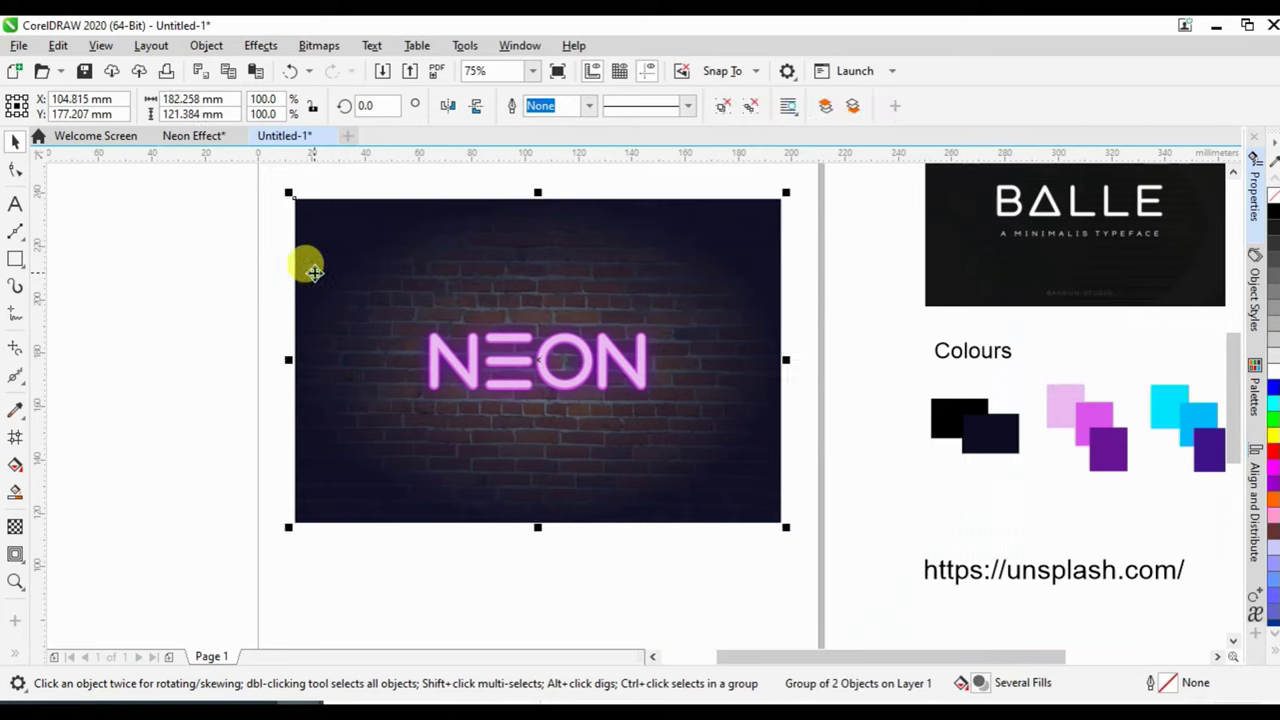
Fill the wall overlay with pure black and select the black overlay rectangle inside the group.
click(1274, 212)
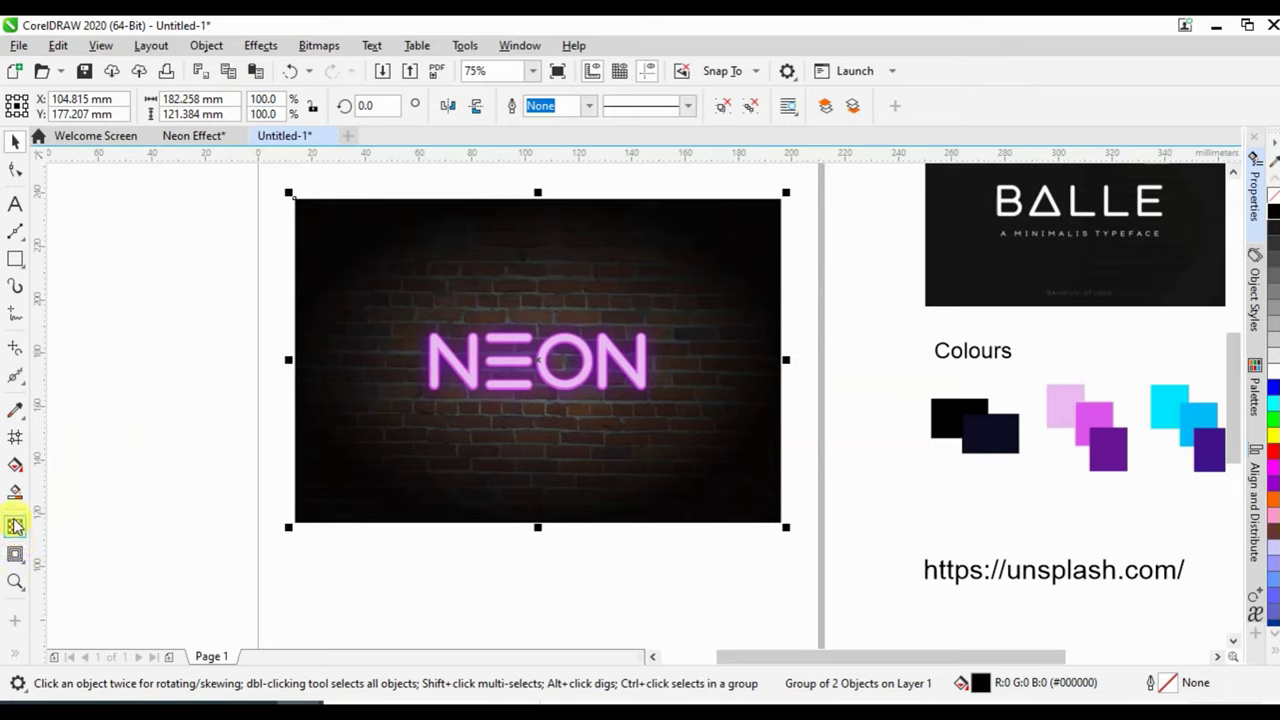
click(12, 412)
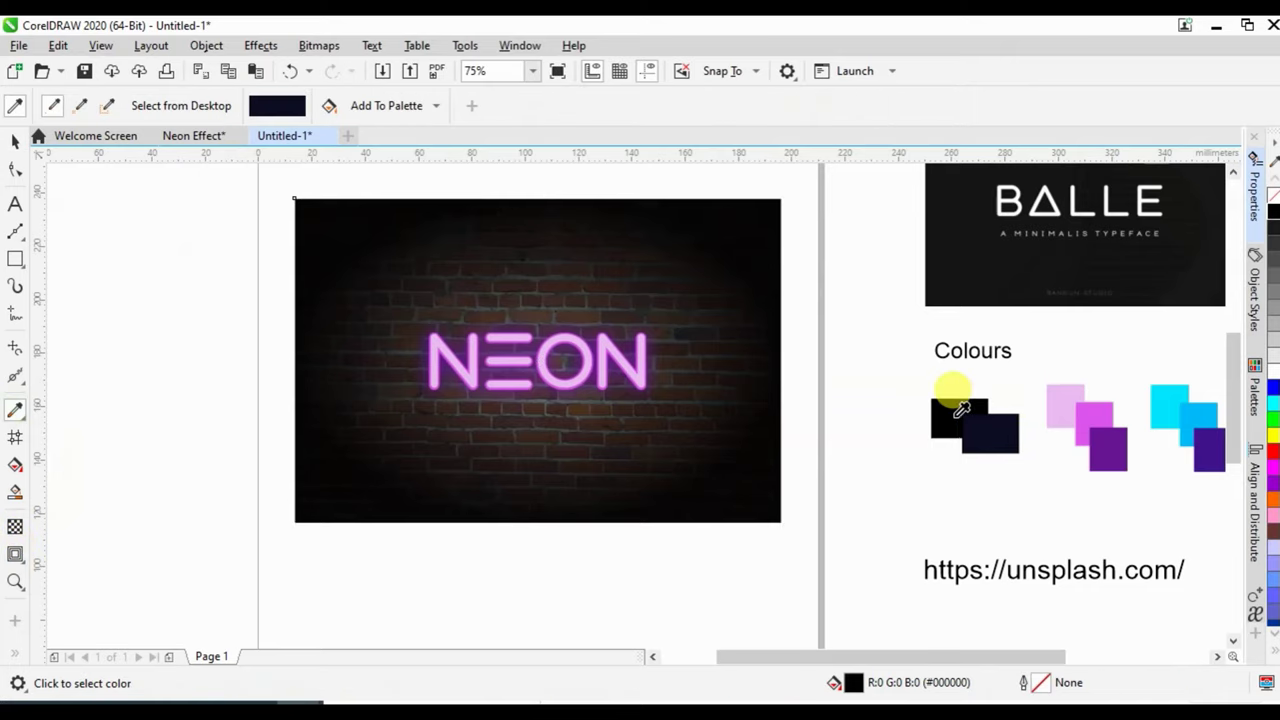
click(12, 143)
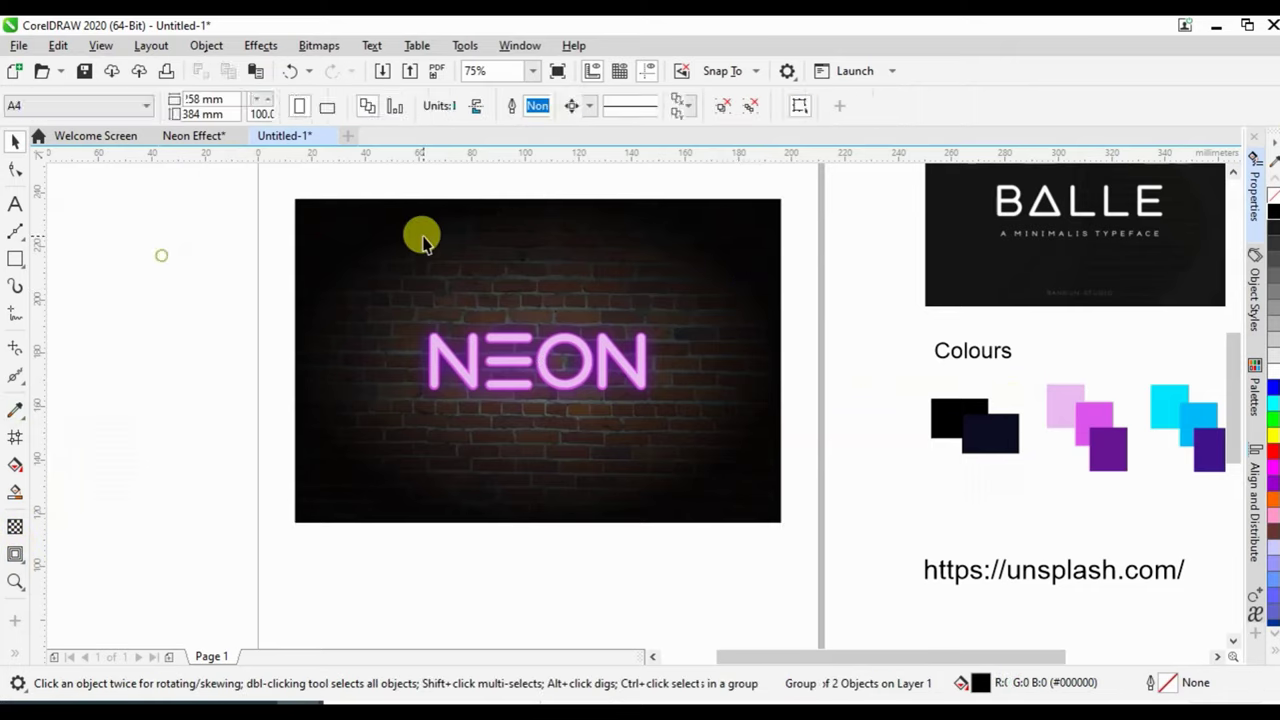
right_click(417, 234)
click(397, 185)
click(383, 237)
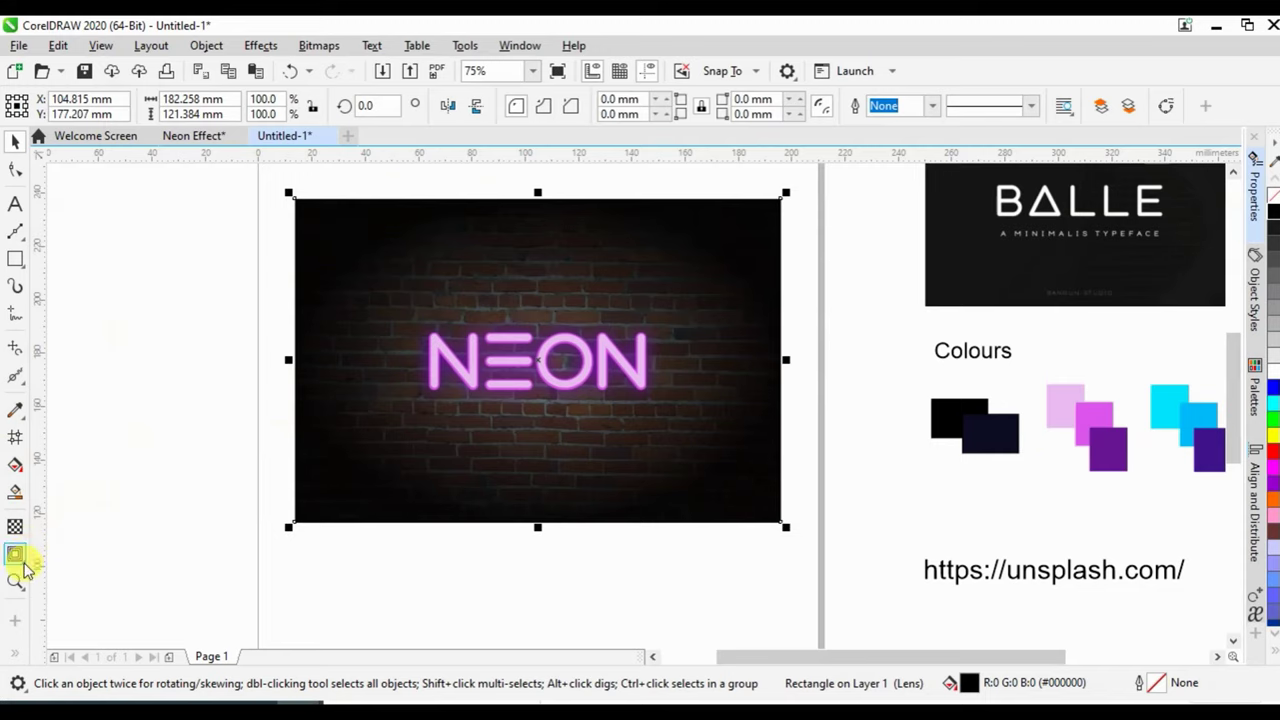
Give the black overlay an elliptical fountain transparency with its midpoint set to 45.
click(15, 526)
drag(537, 360, 780, 360)
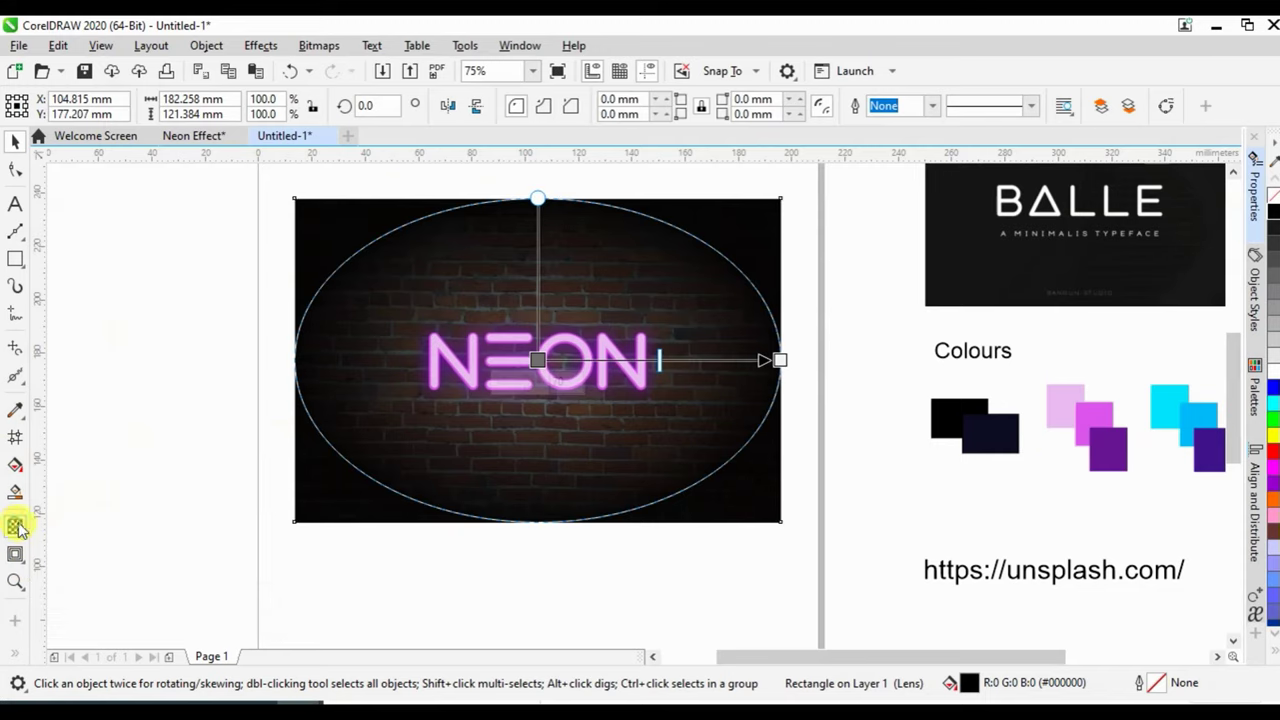
scroll(583, 335, up, 2)
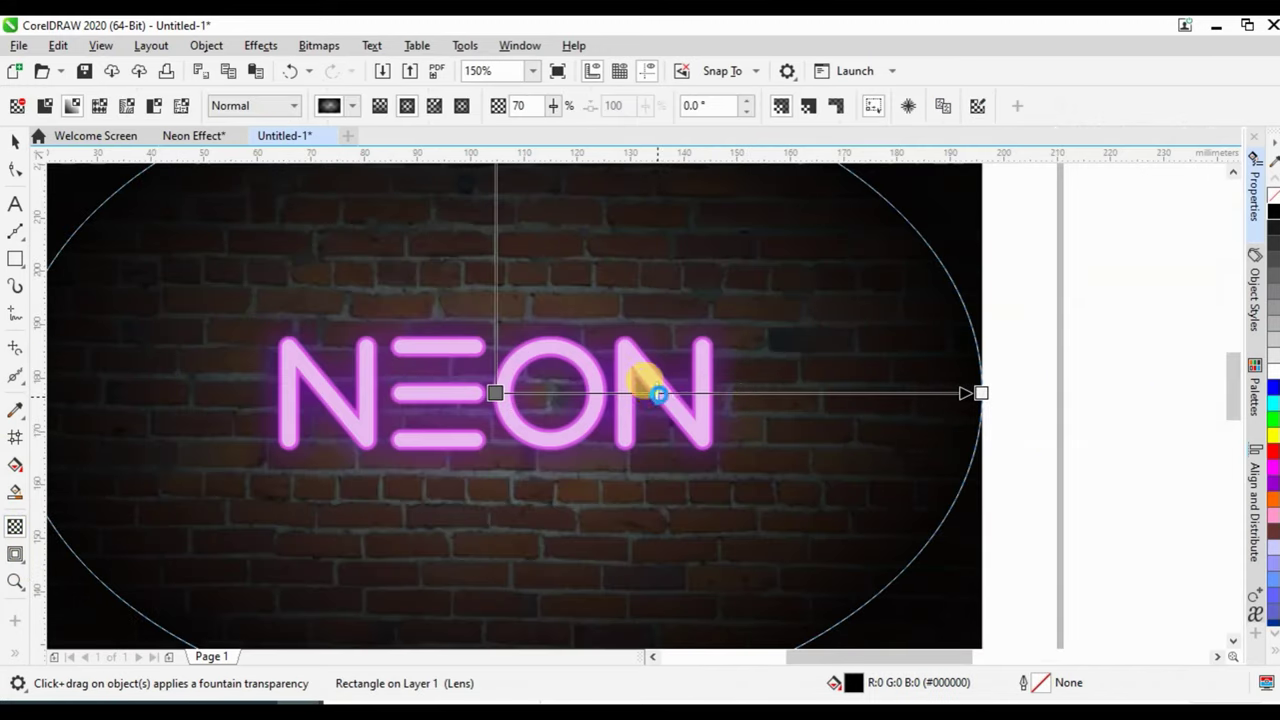
mouse_move(650, 360)
drag(600, 390, 530, 390)
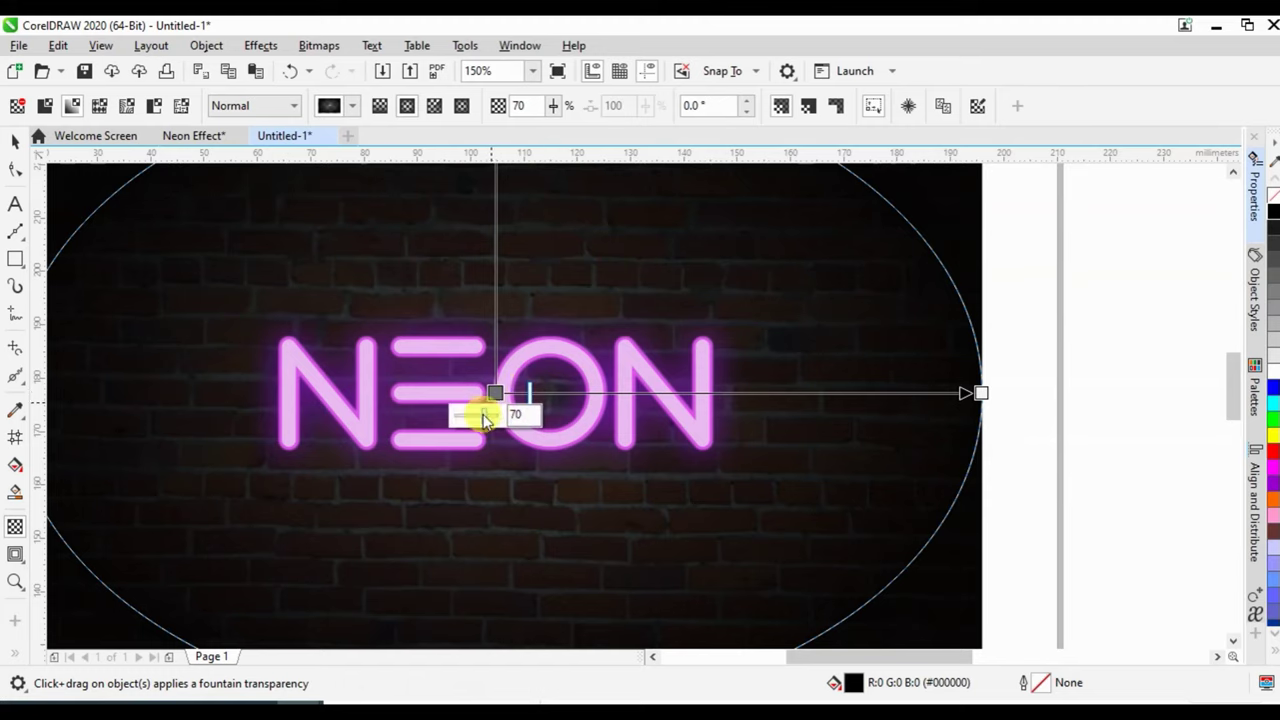
click(488, 421)
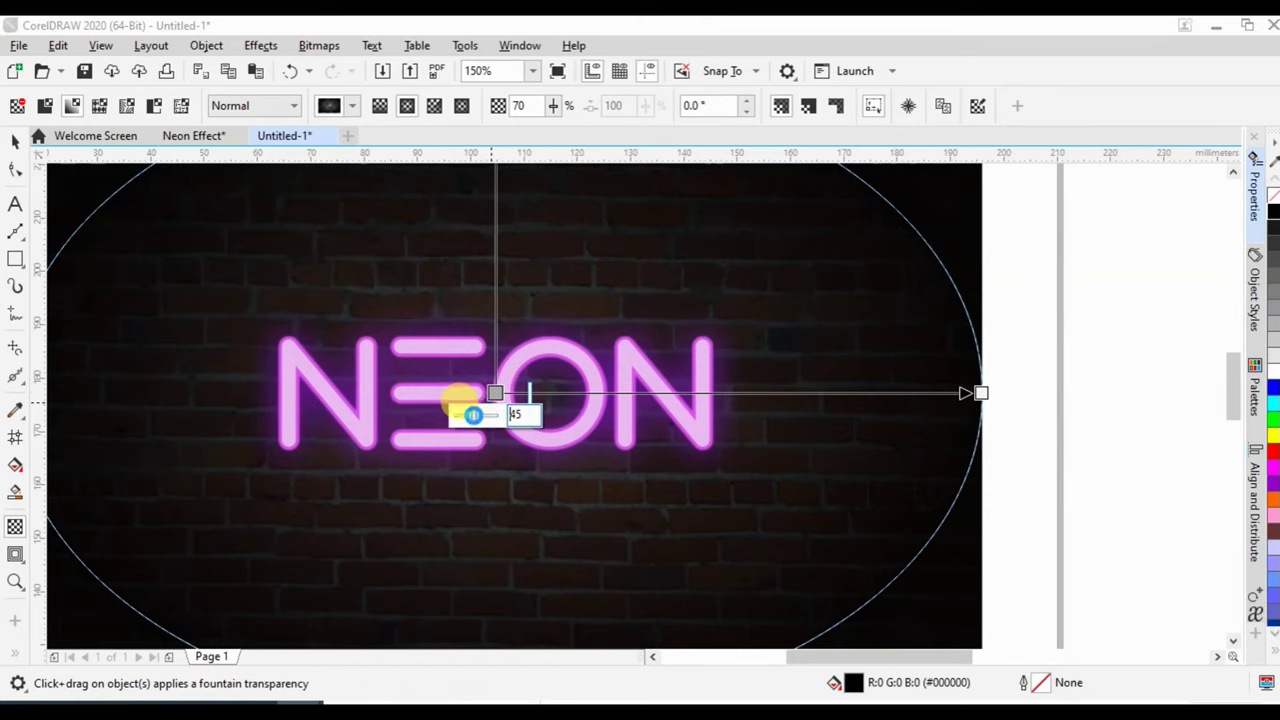
key(Return)
key(Return)
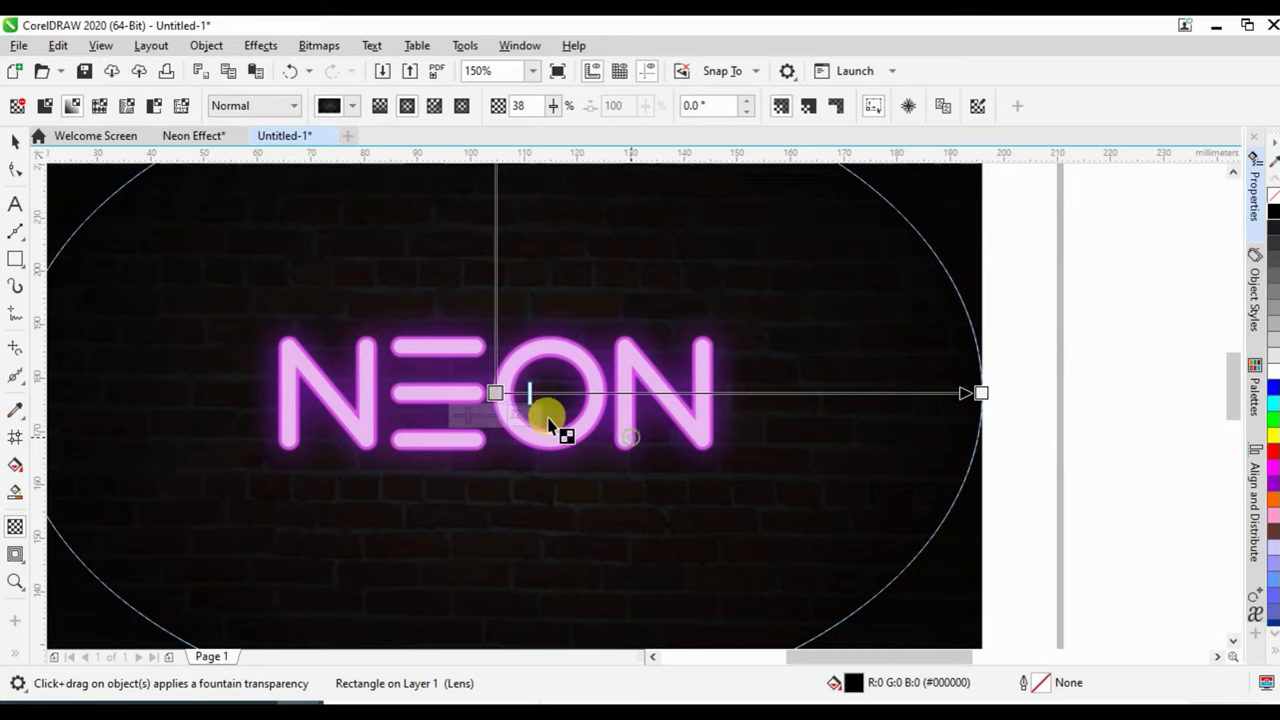
click(18, 143)
scroll(509, 329, down, 2)
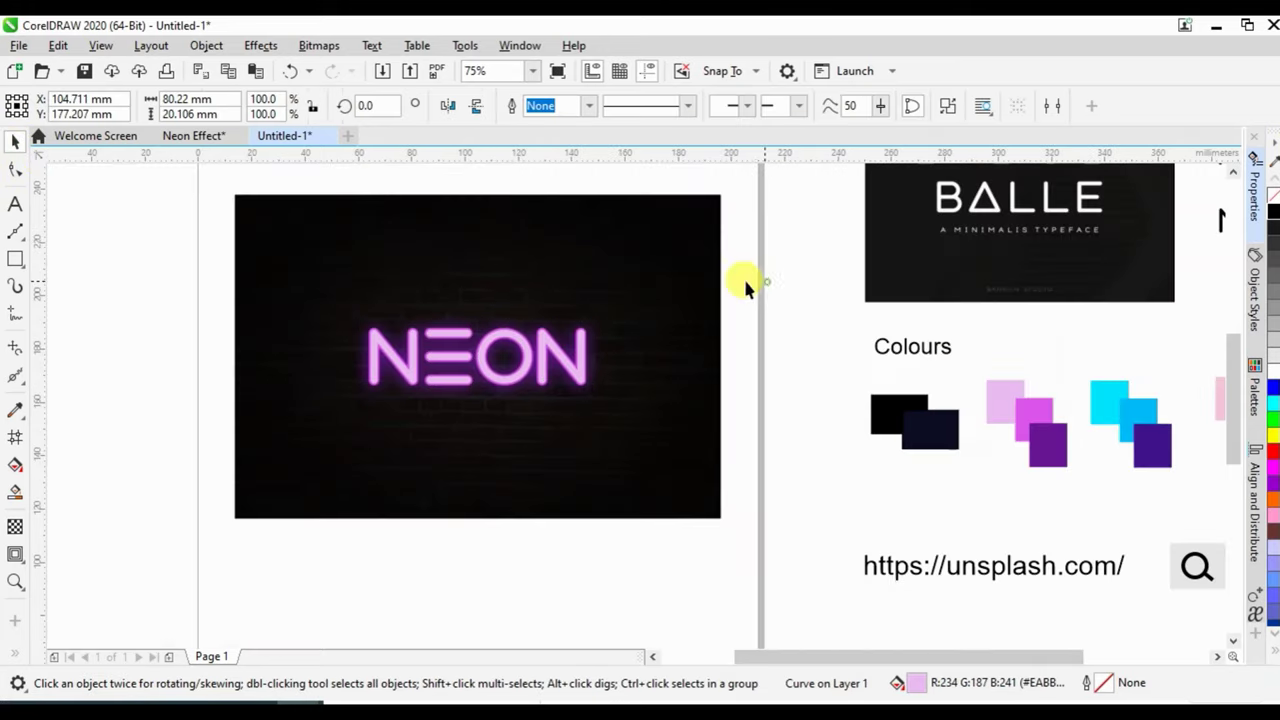